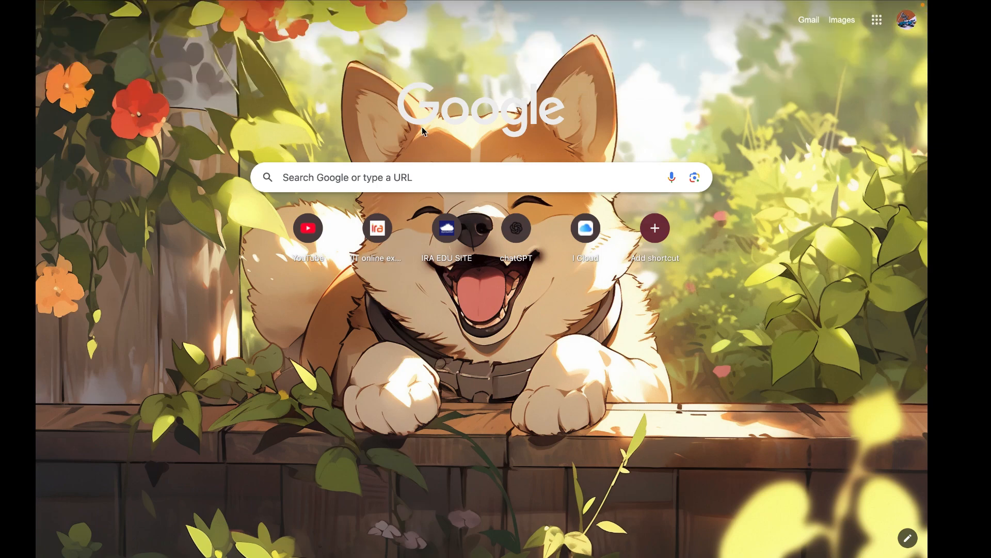
- Search Google for "microsoft clipchamp"
{"action": "left_click", "coordinate": [427, 178]}
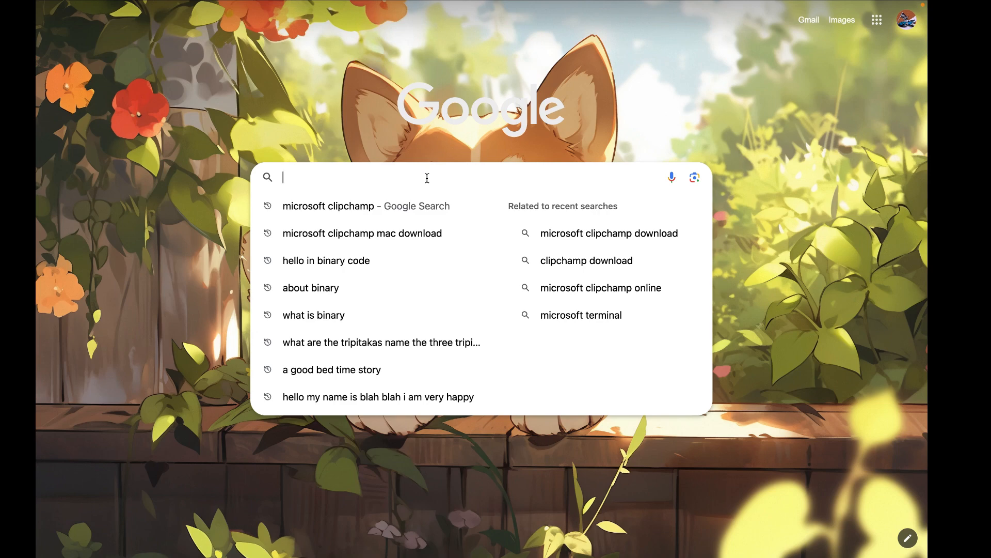
{"action": "type", "text": "microso"}
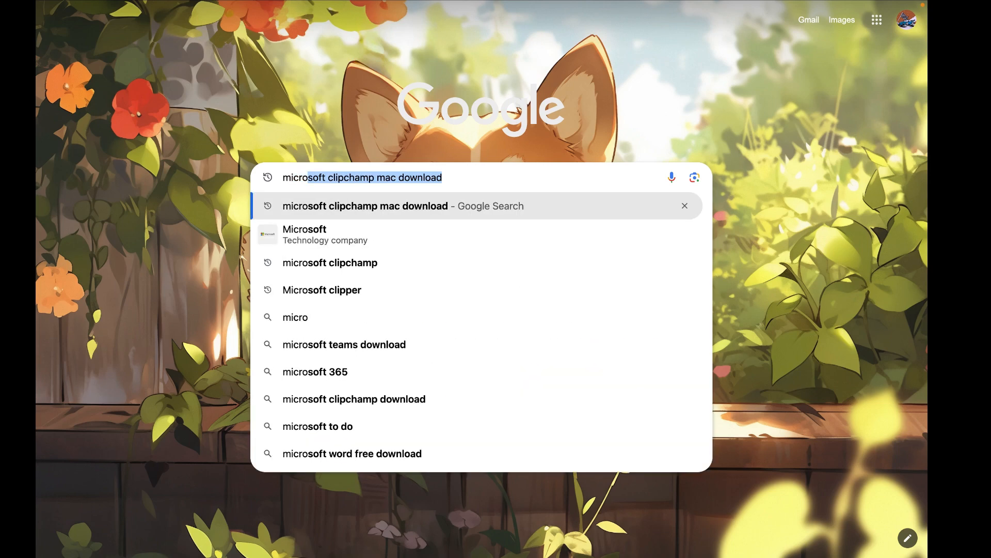
{"action": "type", "text": "ft "}
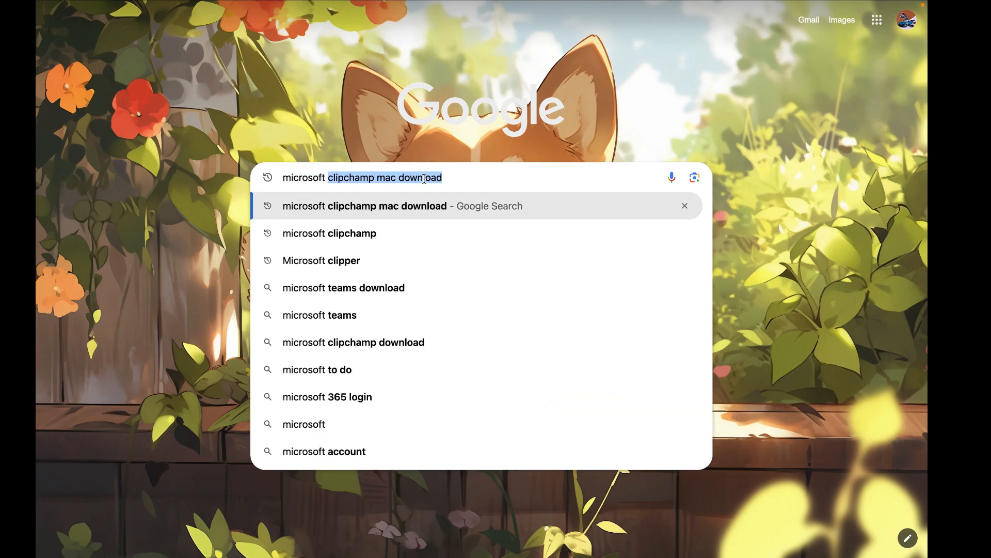
{"action": "type", "text": "clipc"}
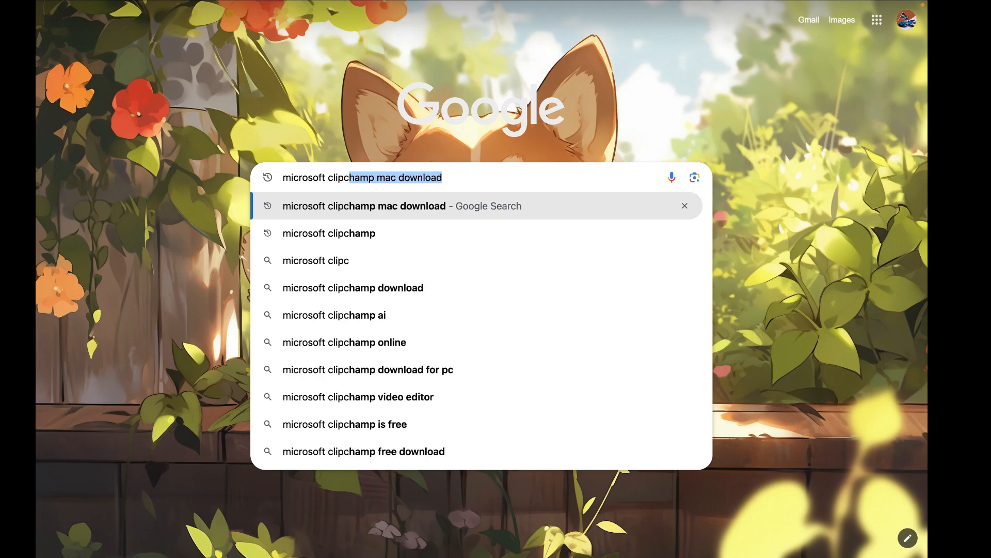
{"action": "type", "text": "hamp"}
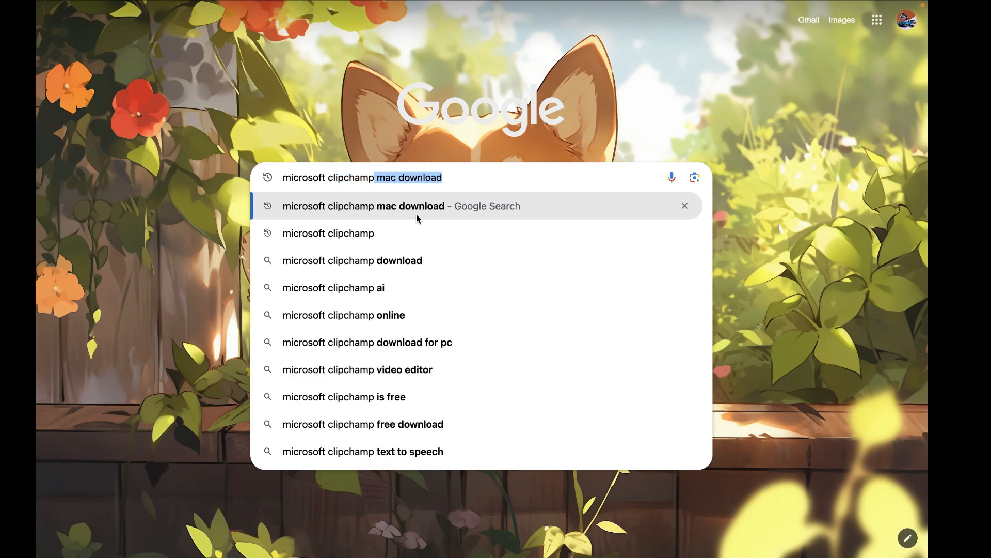
{"action": "left_click", "coordinate": [408, 230]}
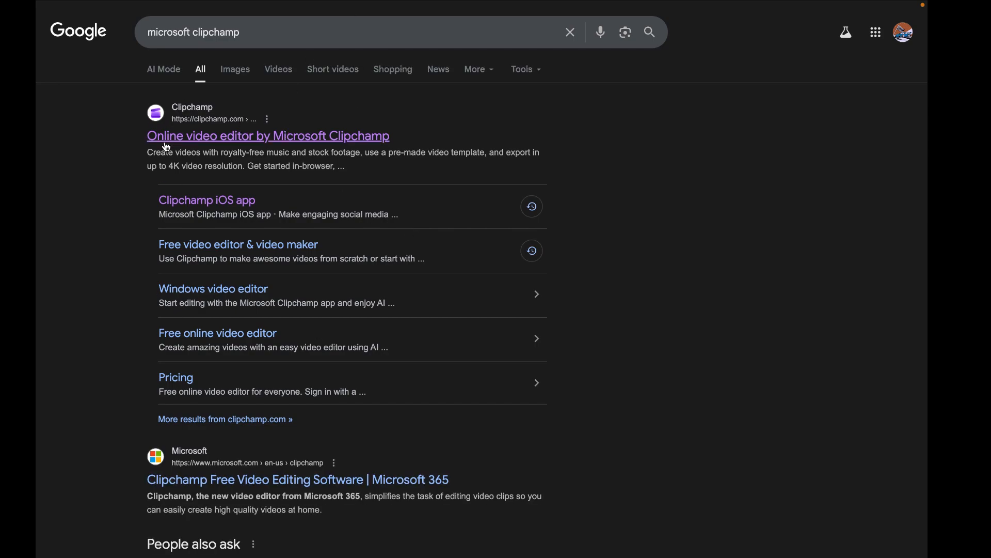
- Open the Online video editor by Microsoft Clipchamp site from the results and enter its free web app
{"action": "left_click", "coordinate": [211, 143]}
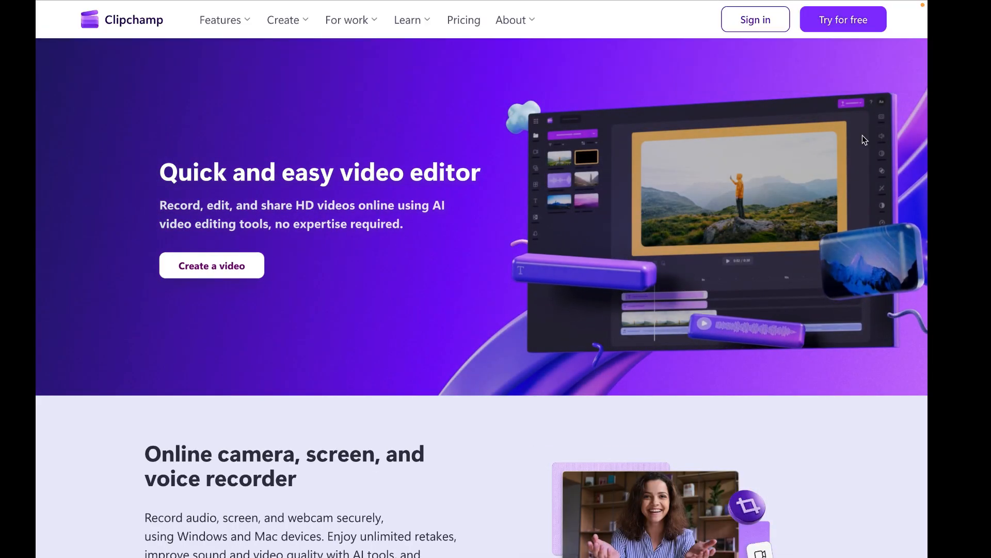
{"action": "left_click", "coordinate": [867, 28]}
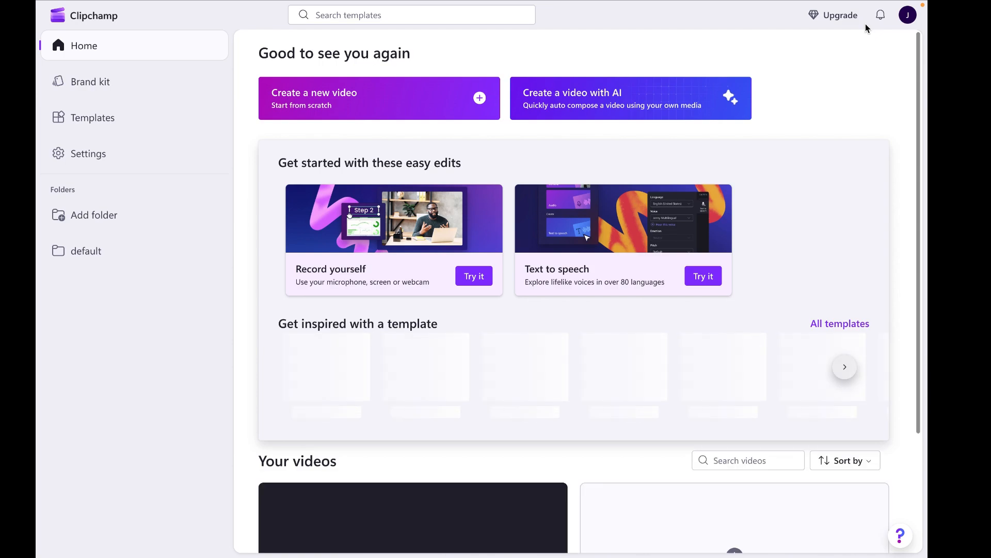
- Examine the home page's templates and videos, the brand kit, templates and settings pages, and the new-folder dialog without creating a folder
{"action": "scroll", "coordinate": [653, 181], "scroll_direction": "down", "scroll_amount": 3}
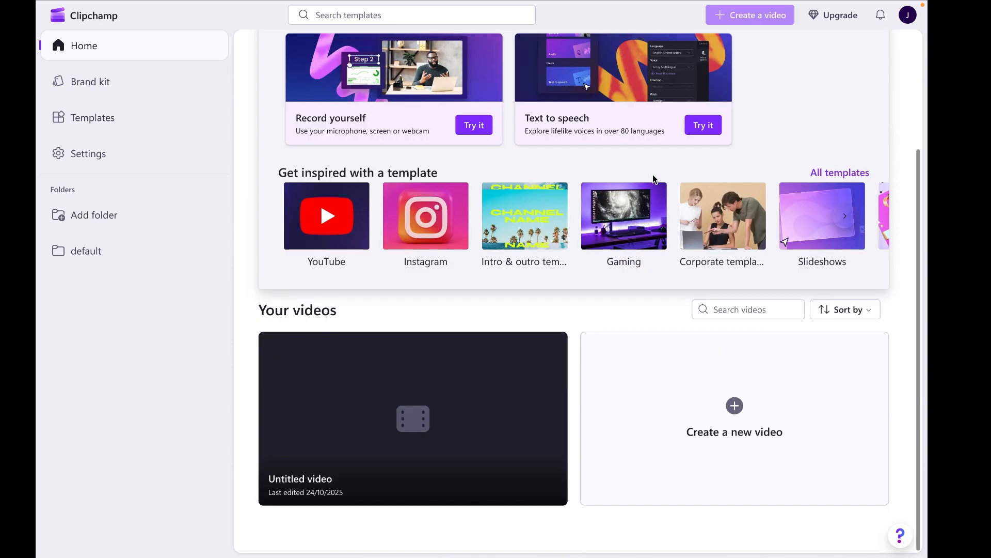
{"action": "scroll", "coordinate": [652, 183], "scroll_direction": "up", "scroll_amount": 3}
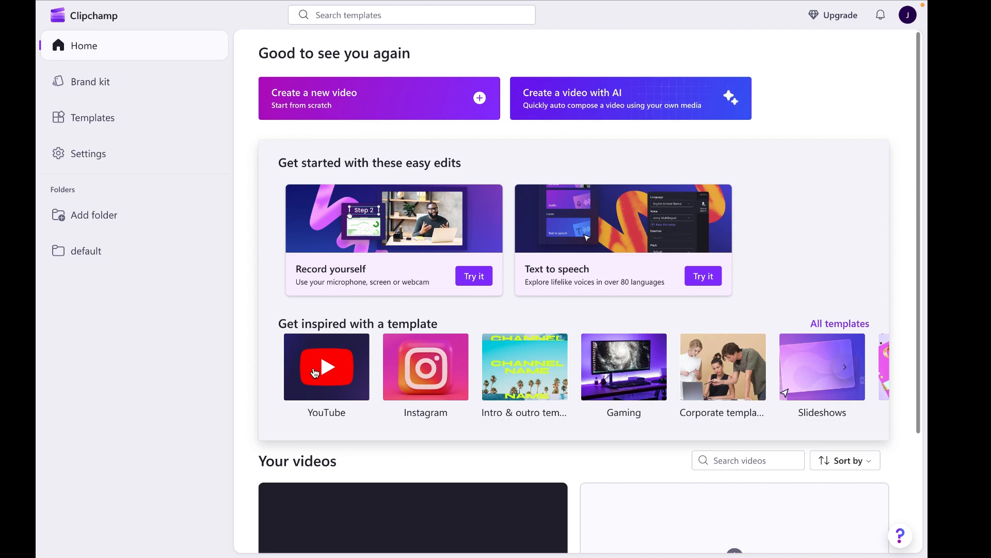
{"action": "scroll", "coordinate": [312, 372], "scroll_direction": "down", "scroll_amount": 3}
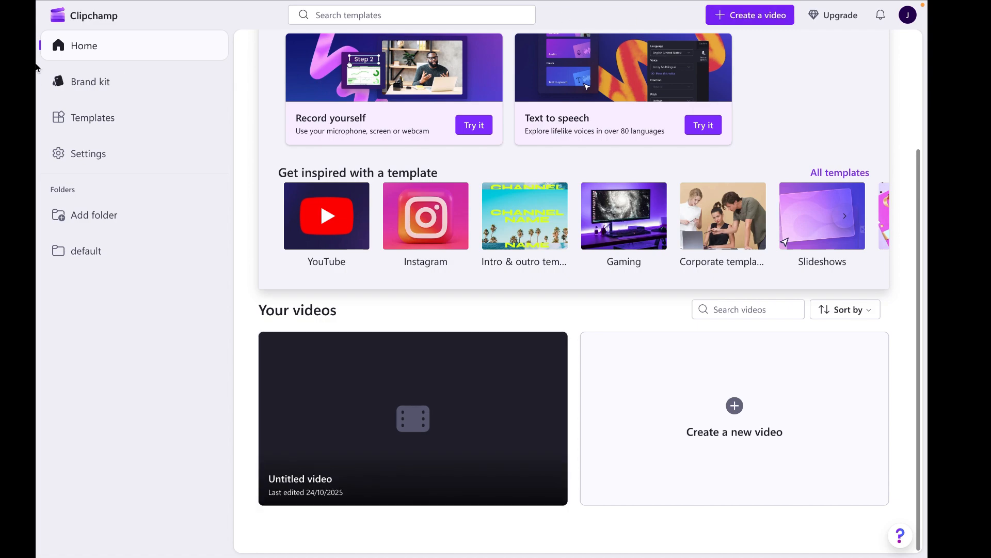
{"action": "left_click", "coordinate": [80, 78]}
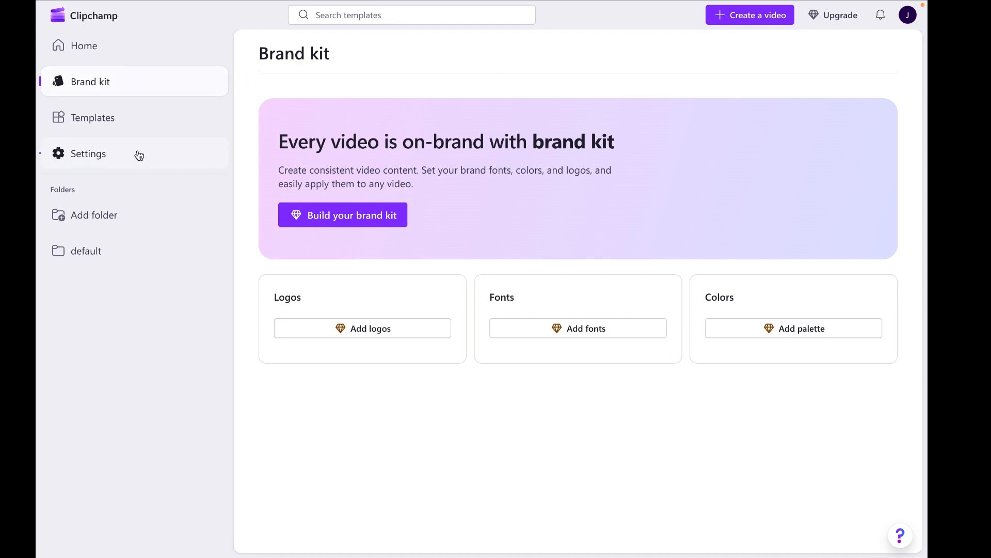
{"action": "left_click", "coordinate": [133, 120]}
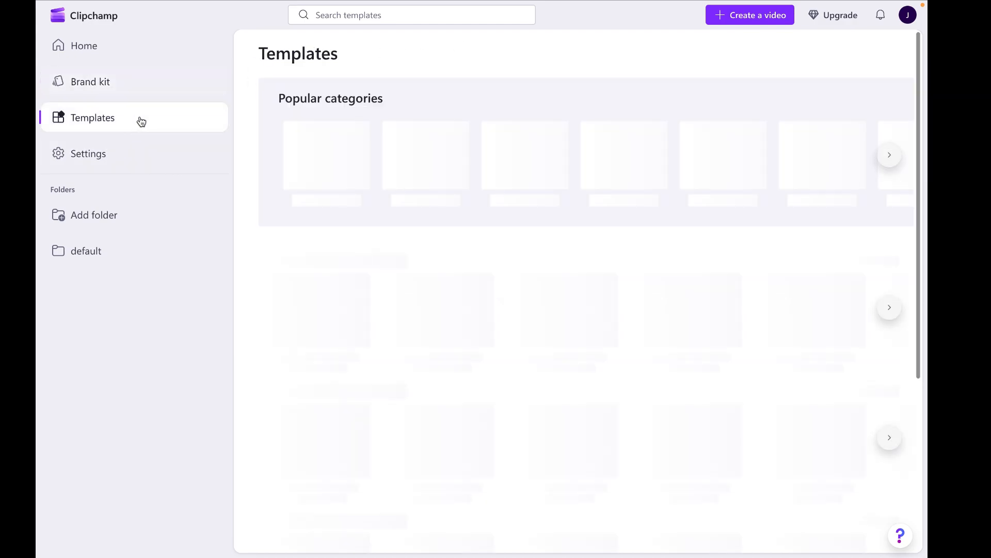
{"action": "left_click", "coordinate": [91, 154]}
{"action": "left_click", "coordinate": [61, 50]}
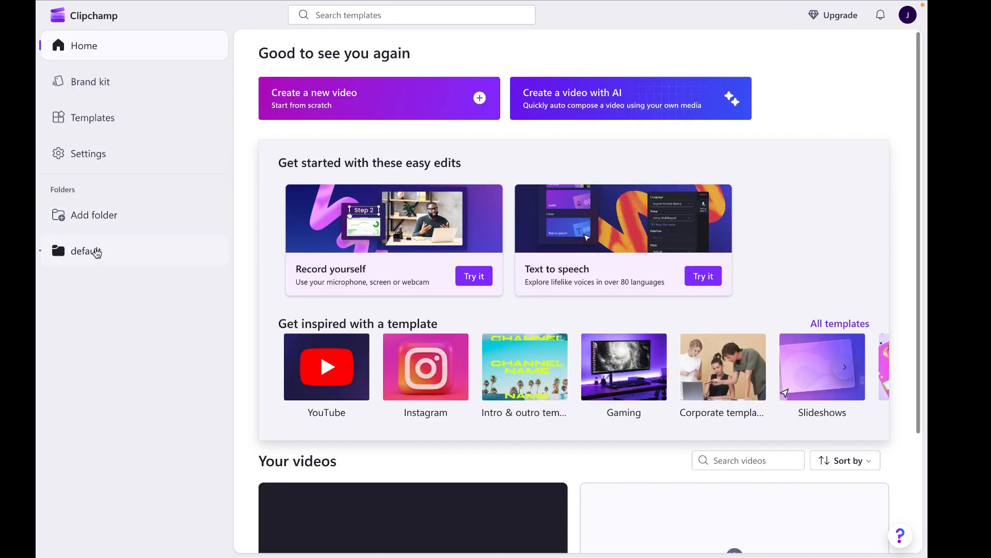
{"action": "left_click", "coordinate": [115, 214]}
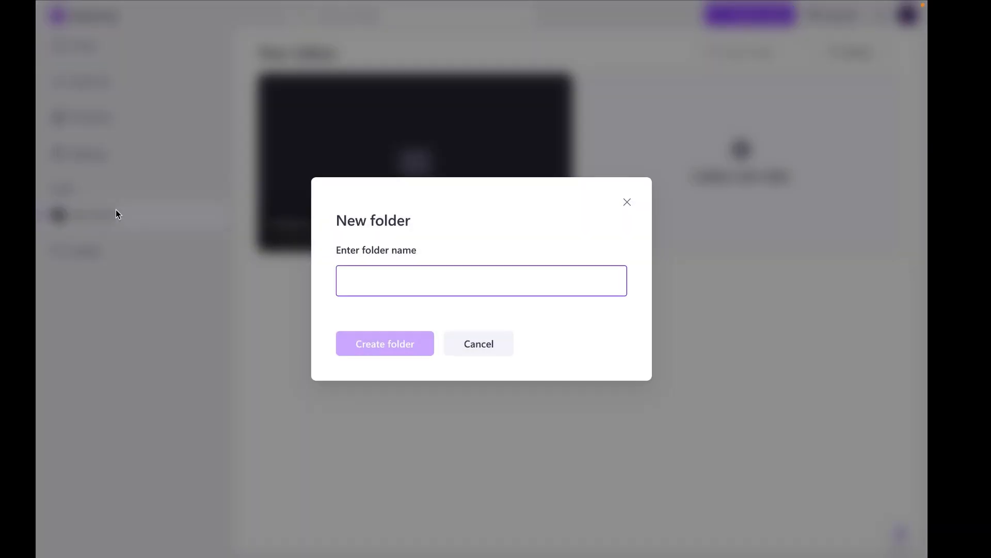
{"action": "left_click", "coordinate": [483, 351]}
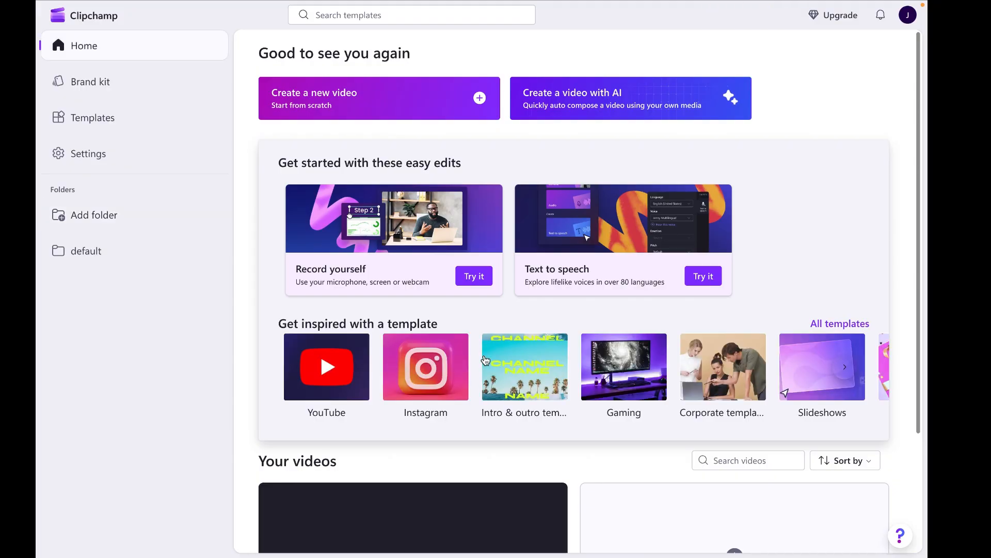
- Open the existing Untitled video project and import Screen Recording 2025-10-23 at 5.39.22 PM from the Desktop
{"action": "scroll", "coordinate": [444, 291], "scroll_direction": "down", "scroll_amount": 3}
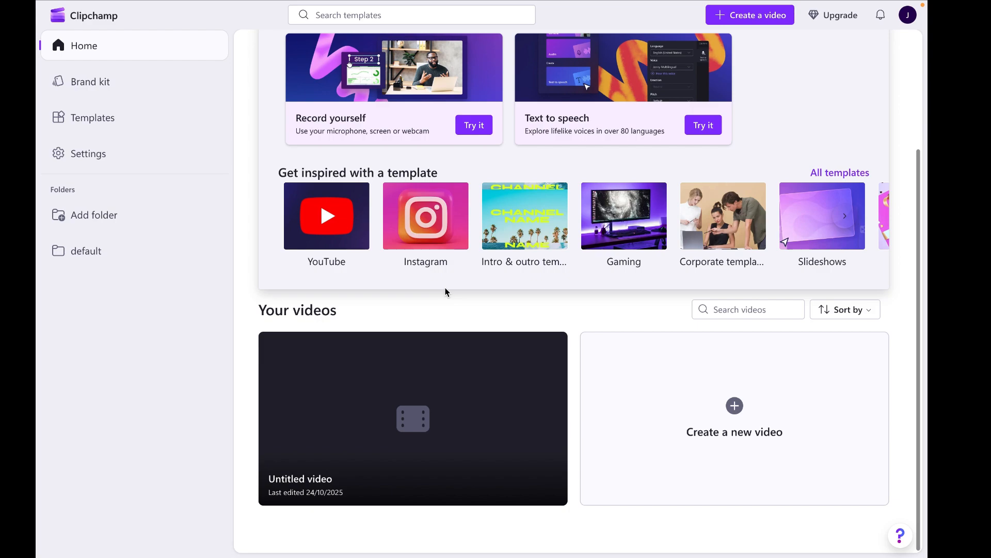
{"action": "left_click", "coordinate": [444, 446]}
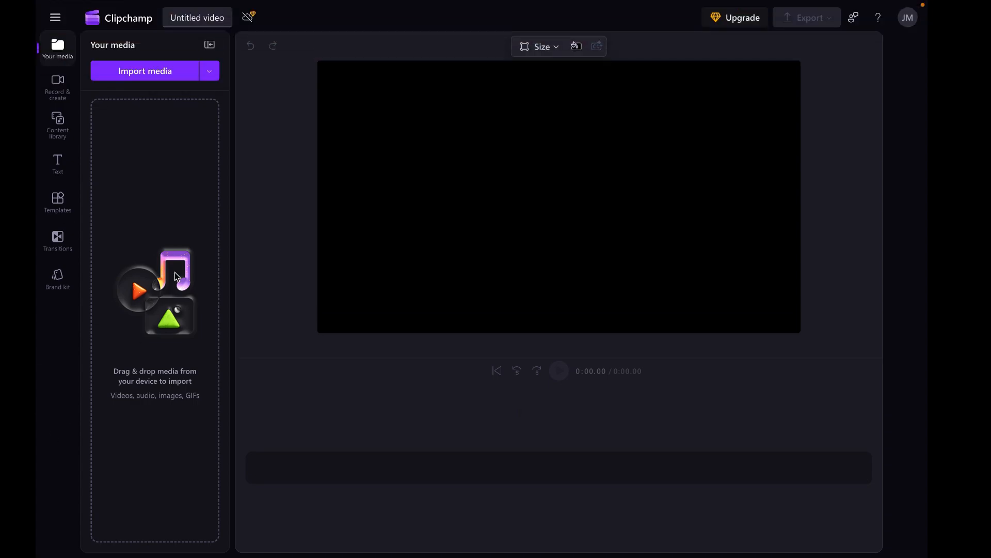
{"action": "left_click", "coordinate": [185, 81]}
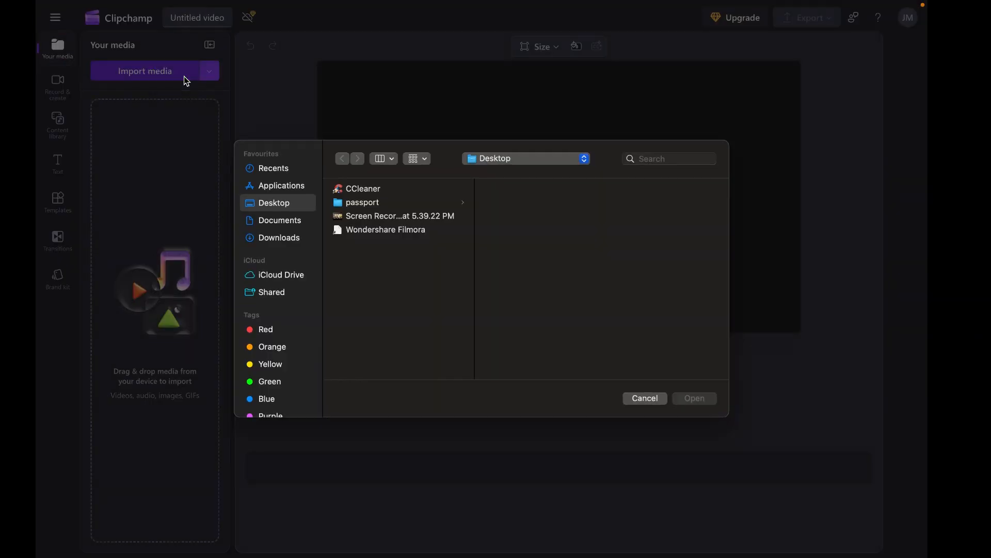
{"action": "left_click", "coordinate": [363, 221]}
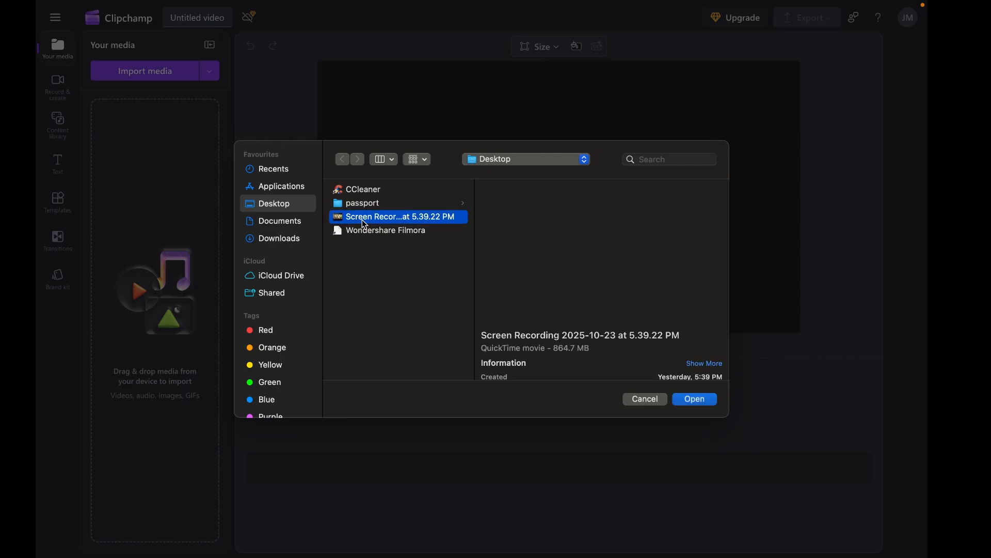
{"action": "left_click", "coordinate": [697, 400]}
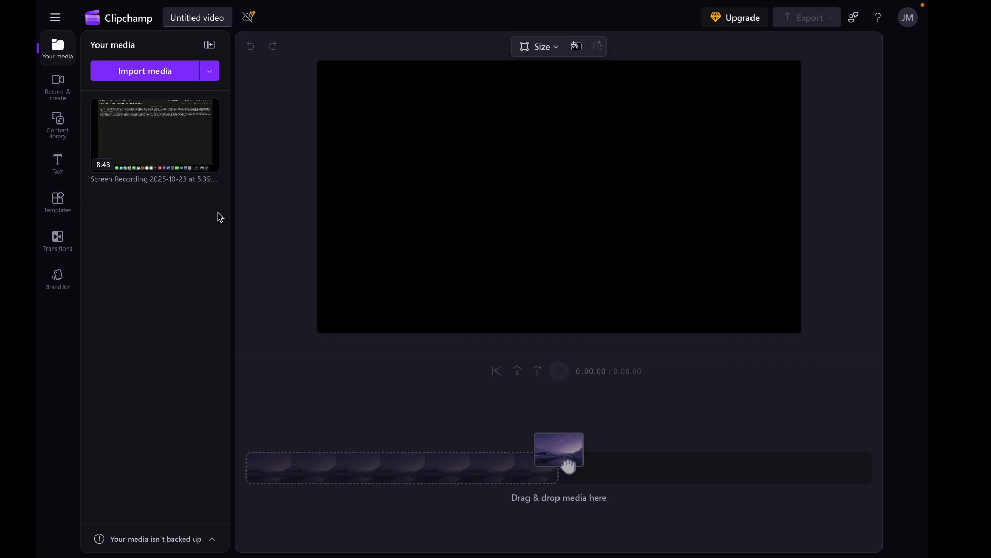
- Place a single copy of the imported screen recording on the timeline and move the playhead to the start
{"action": "mouse_move", "coordinate": [209, 164]}
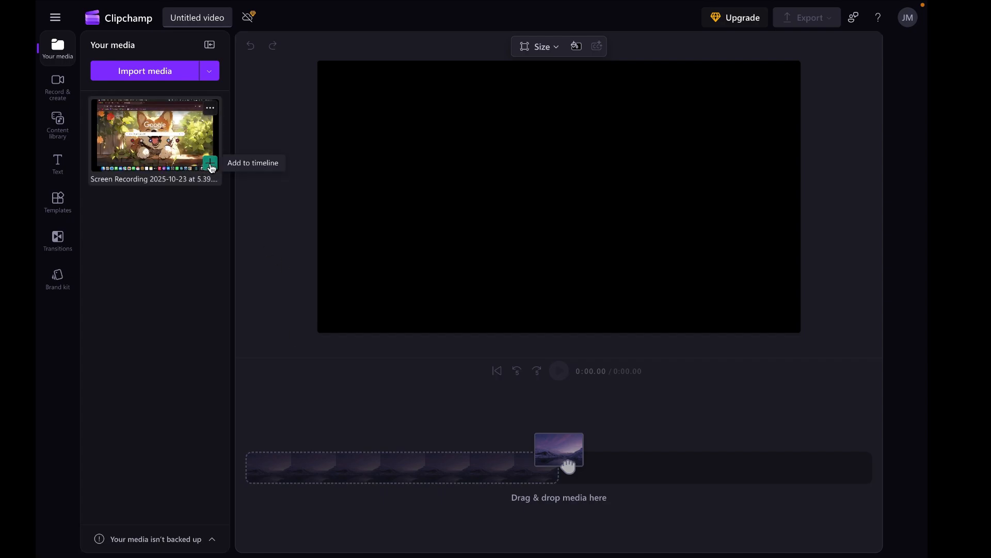
{"action": "left_click", "coordinate": [210, 164]}
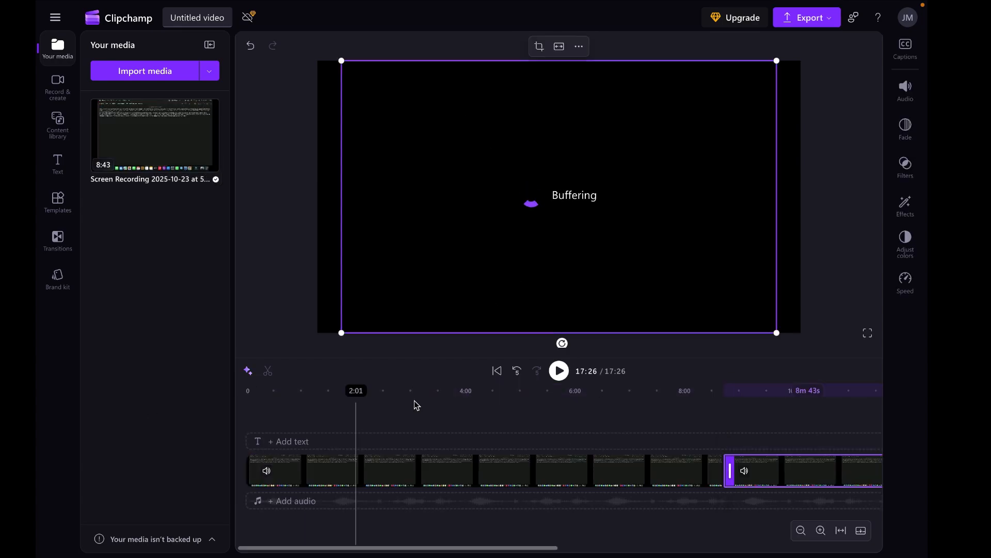
{"action": "key", "text": "ctrl+z"}
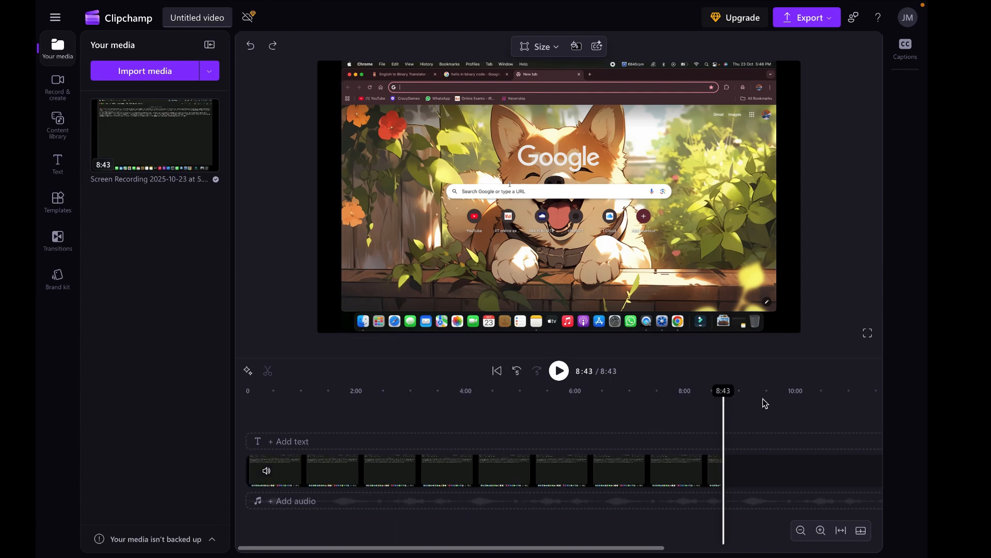
{"action": "left_click_drag", "start_coordinate": [723, 391], "coordinate": [216, 389]}
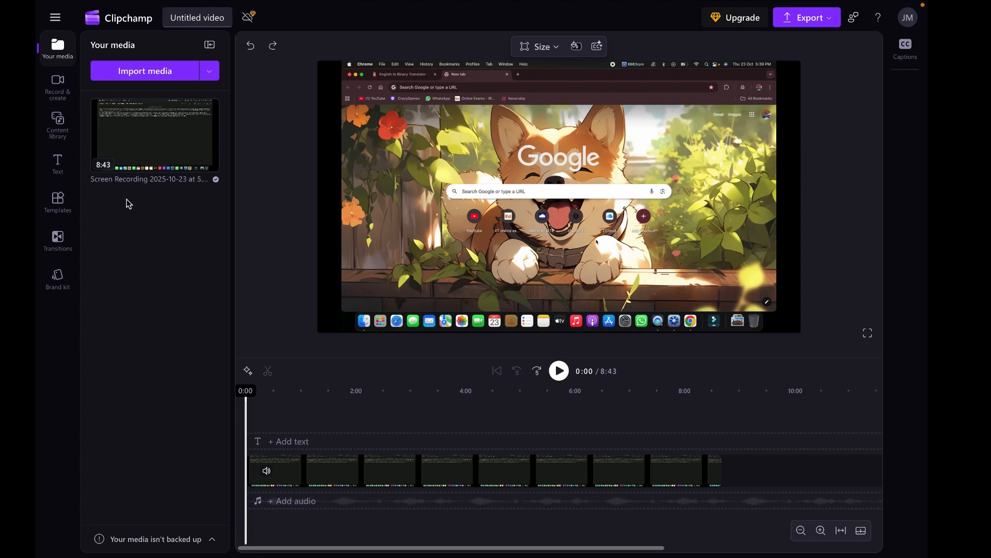
- Review the record and create options, and look through the content library's featured and general categories
{"action": "left_click", "coordinate": [64, 96]}
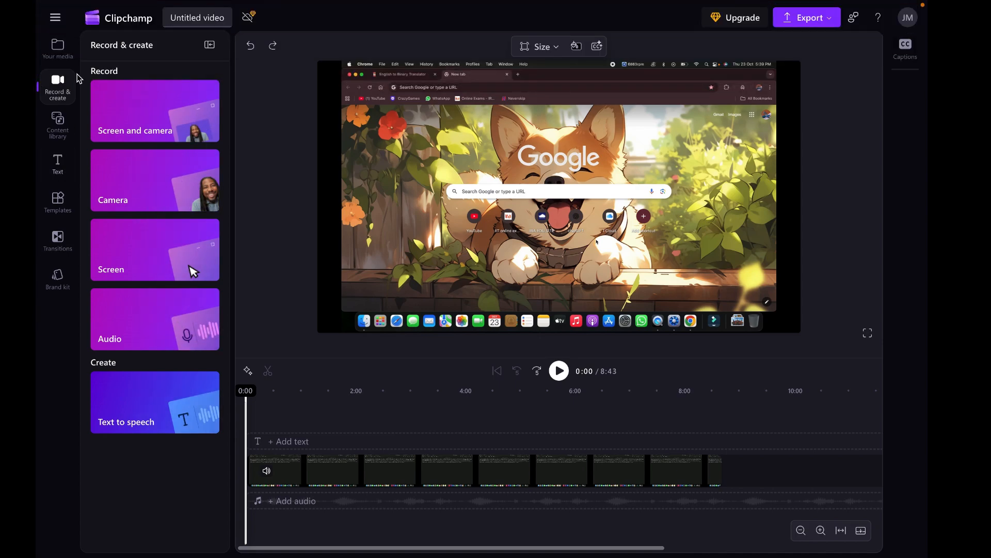
{"action": "left_click", "coordinate": [61, 129]}
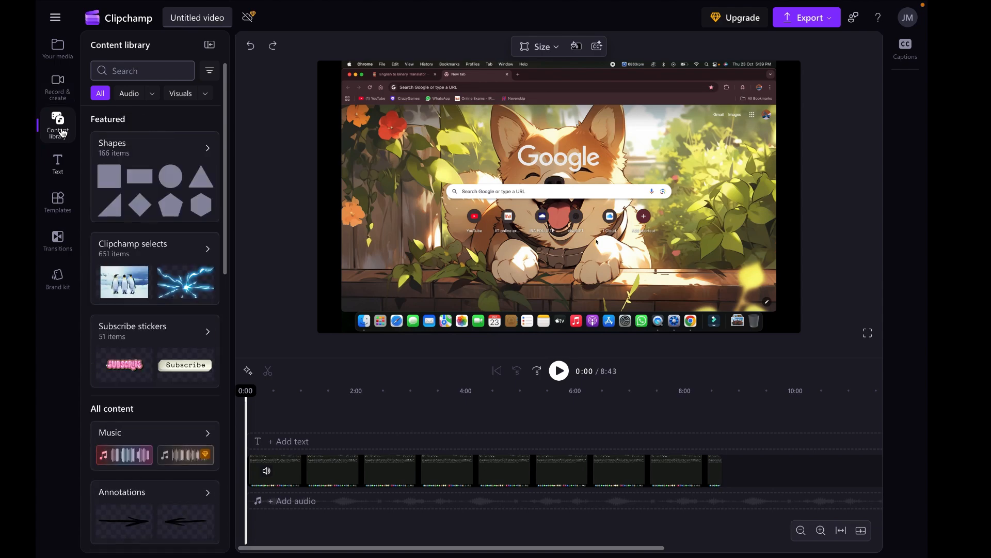
{"action": "scroll", "coordinate": [179, 405], "scroll_direction": "down", "scroll_amount": 10}
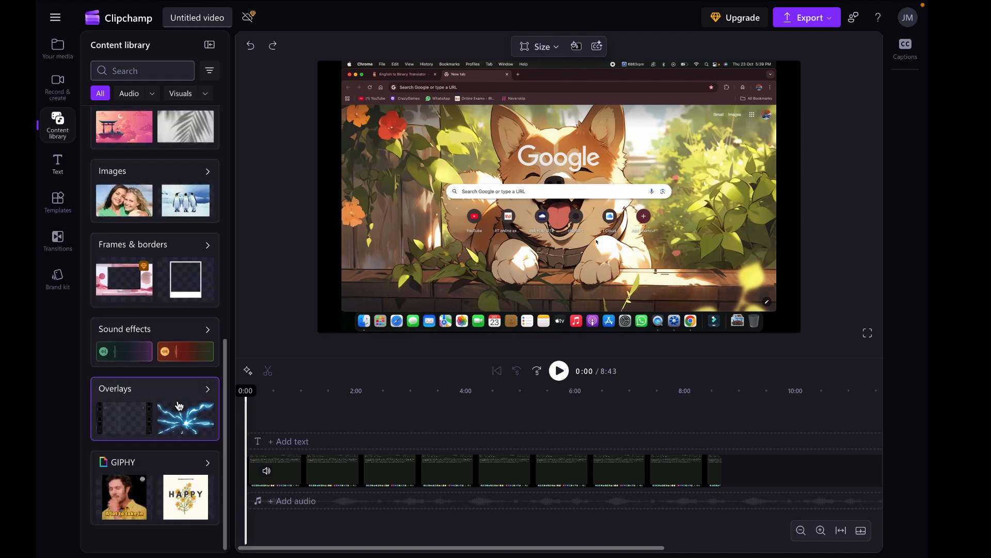
{"action": "scroll", "coordinate": [178, 406], "scroll_direction": "up", "scroll_amount": 6}
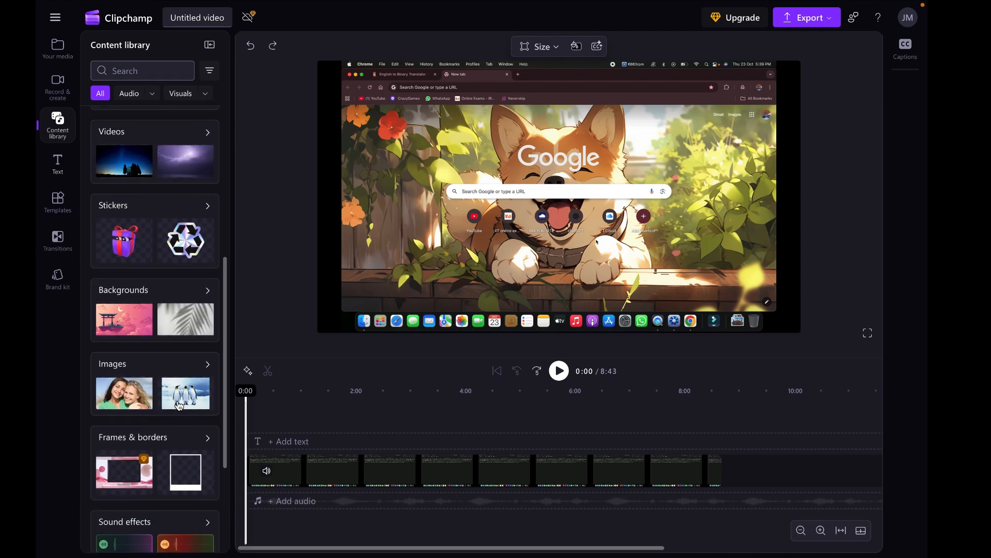
{"action": "scroll", "coordinate": [177, 401], "scroll_direction": "up", "scroll_amount": 5}
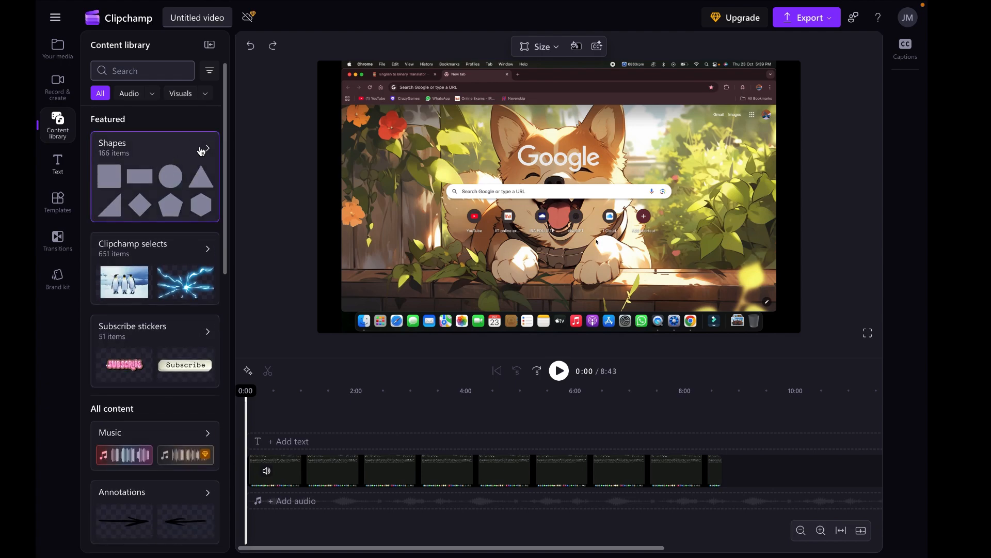
{"action": "left_click", "coordinate": [427, 470]}
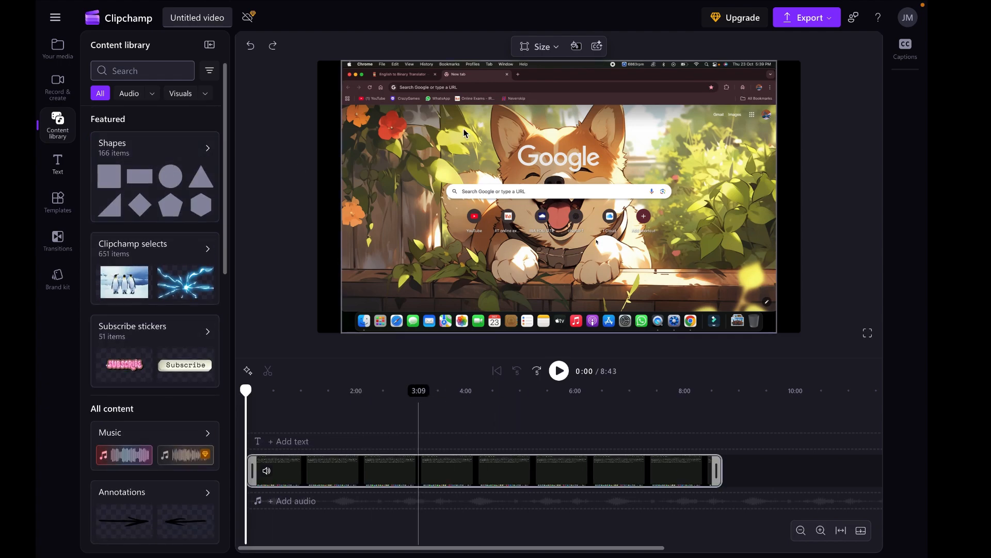
{"action": "left_click", "coordinate": [263, 283]}
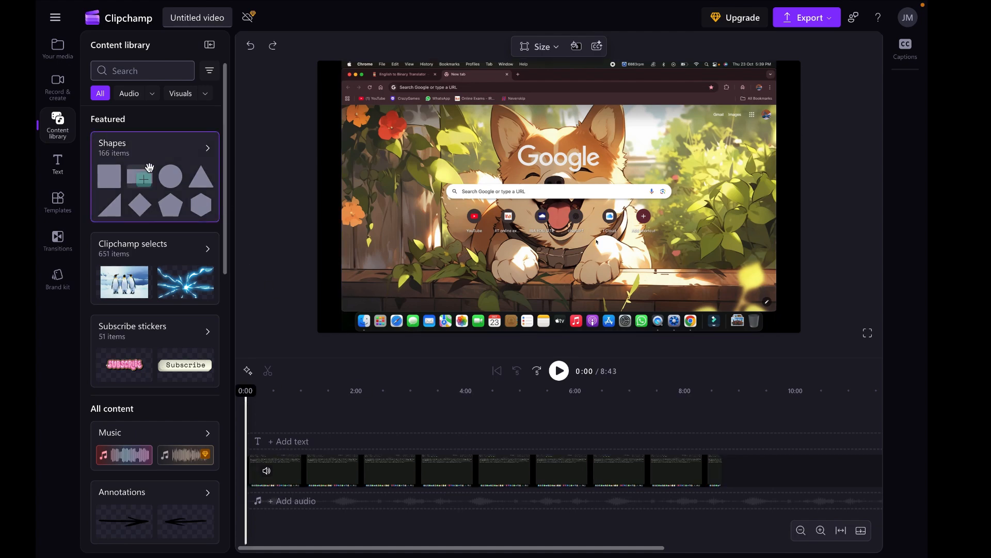
- Add the red subscribe-bar sticker with a white icon at each end from the Subscribe stickers to the timeline at 1:31
{"action": "left_click", "coordinate": [148, 344]}
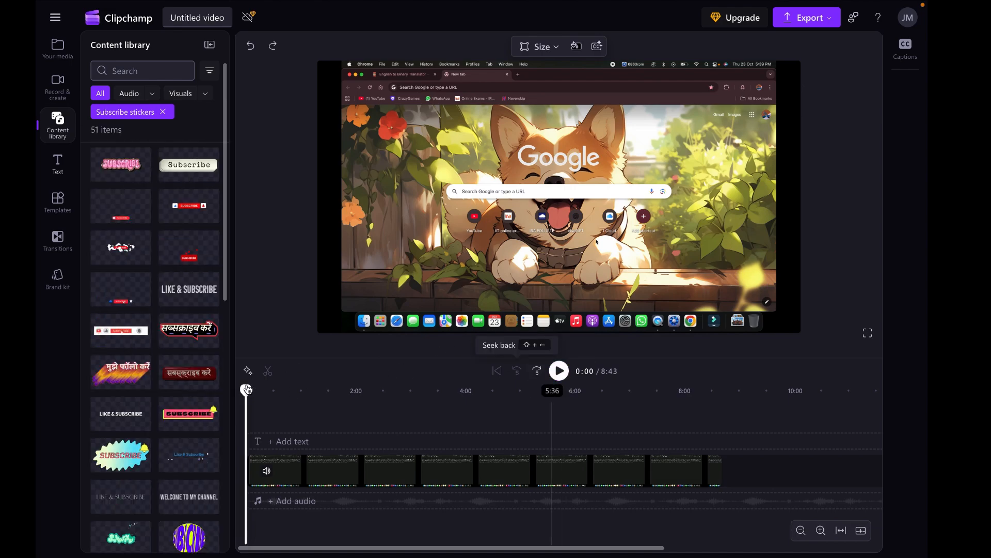
{"action": "left_click_drag", "start_coordinate": [247, 388], "coordinate": [329, 389]}
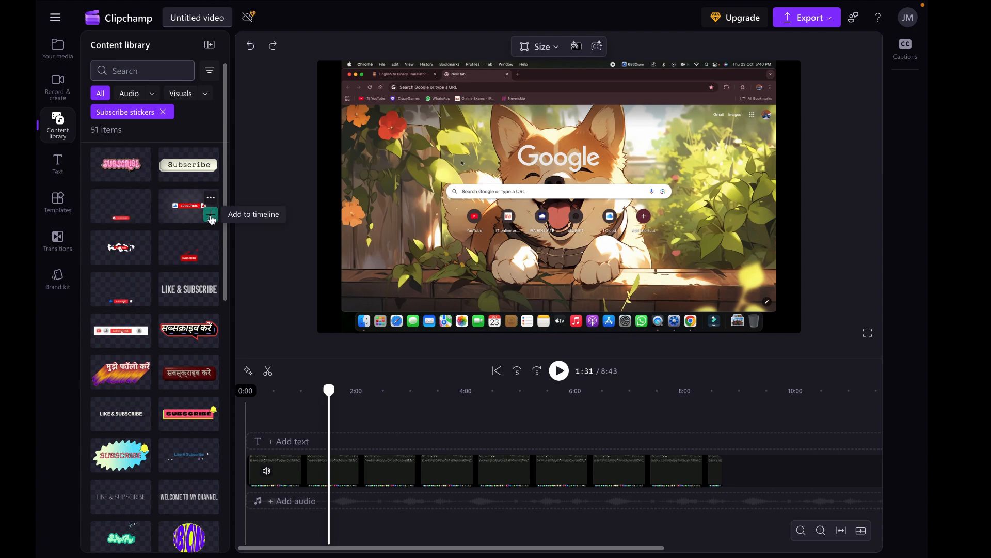
{"action": "left_click", "coordinate": [211, 219]}
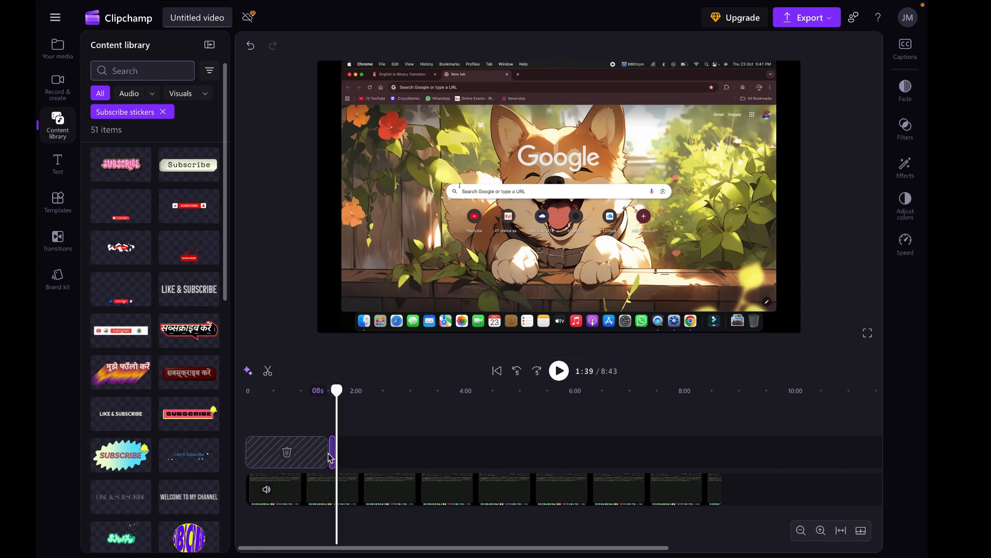
- Play the video from 1:13 until the subscribe sticker shows, move the sticker to the frame's lower-right corner and shrink it slightly
{"action": "left_click", "coordinate": [313, 392]}
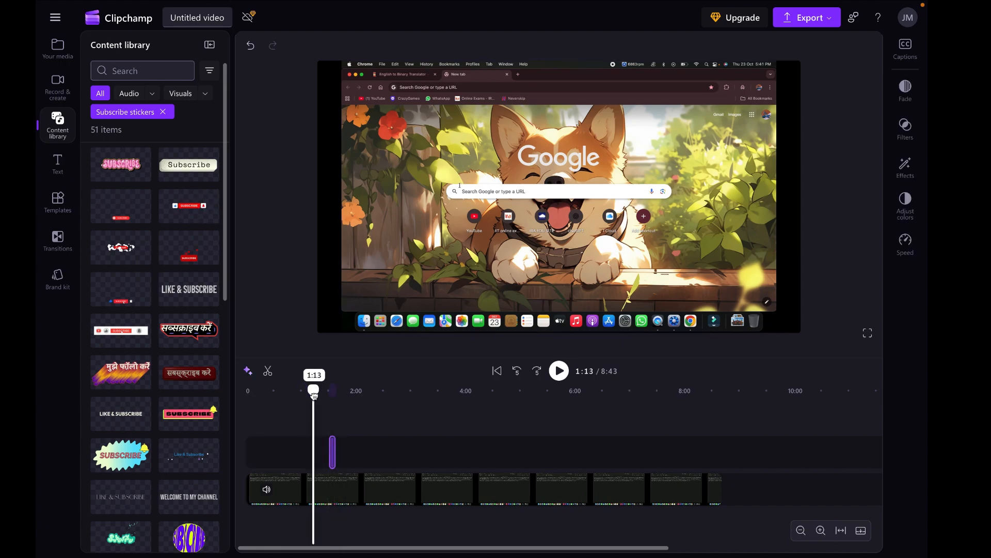
{"action": "left_click", "coordinate": [559, 370]}
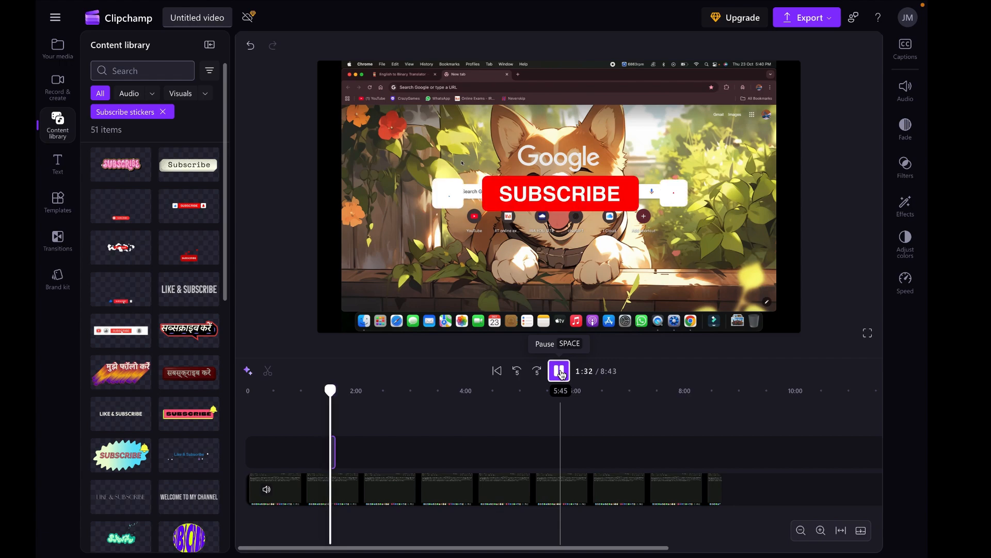
{"action": "left_click", "coordinate": [561, 373]}
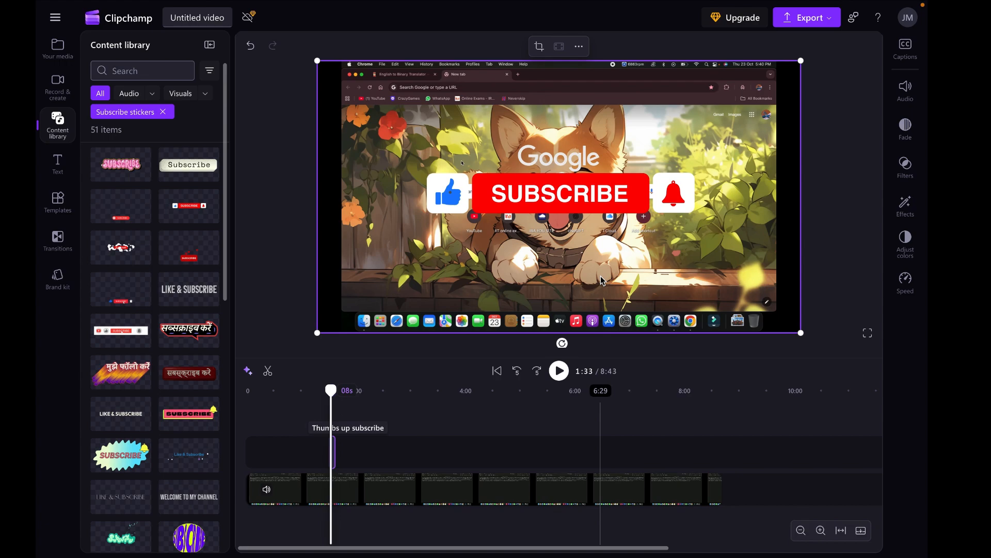
{"action": "left_click_drag", "start_coordinate": [491, 188], "coordinate": [579, 269]}
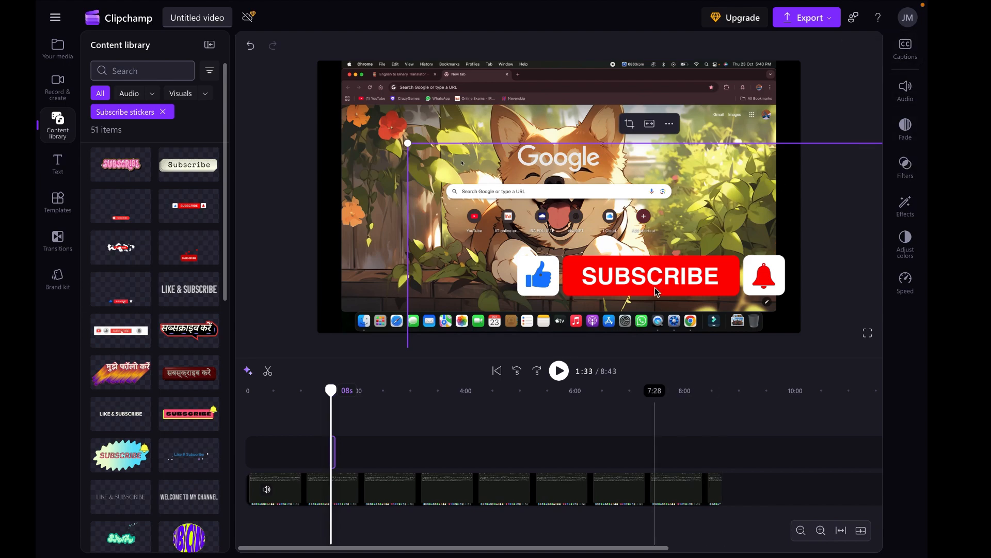
{"action": "left_click_drag", "start_coordinate": [407, 143], "coordinate": [447, 181]}
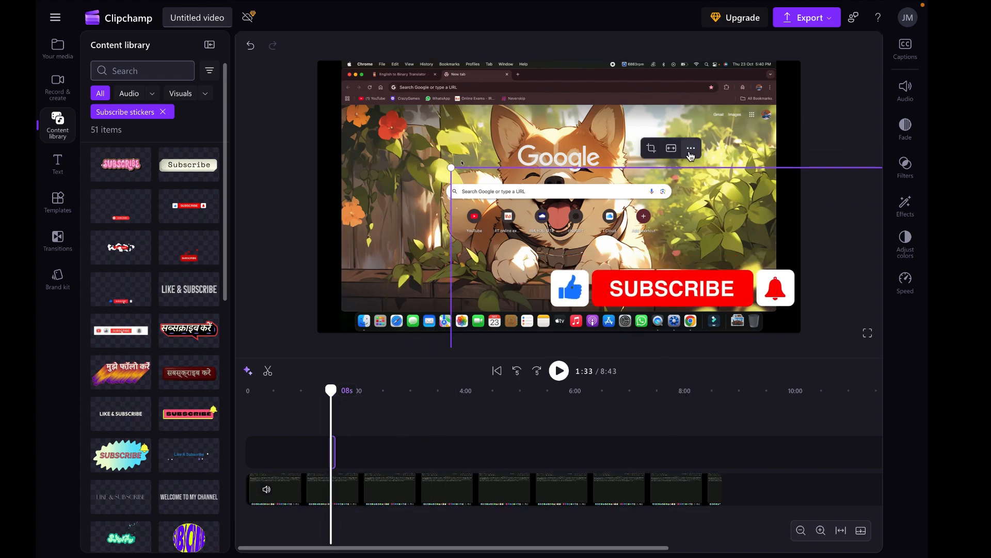
- Examine the subscribe sticker's fade-in and fade-out settings and deselect the sticker
{"action": "left_click", "coordinate": [691, 150]}
{"action": "left_click", "coordinate": [723, 262]}
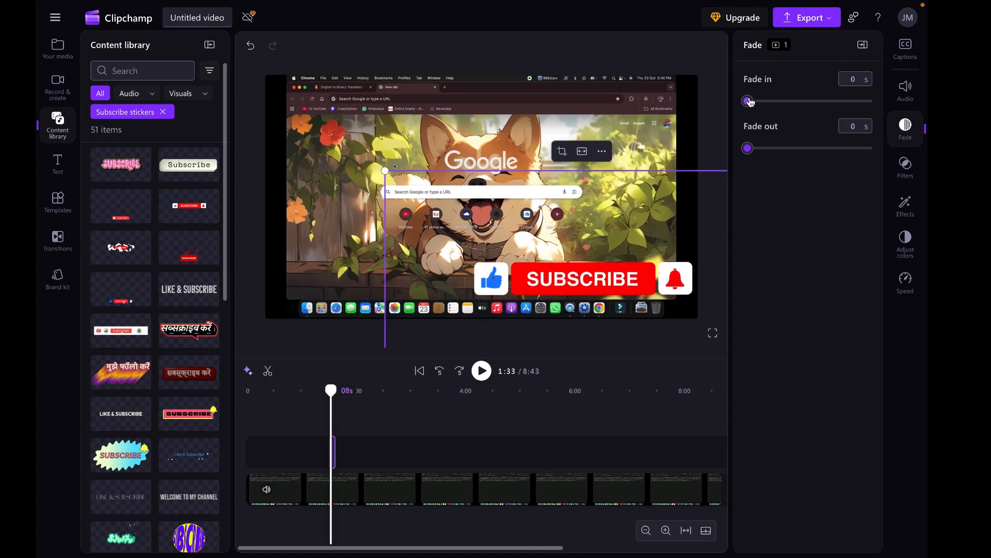
{"action": "left_click_drag", "start_coordinate": [750, 102], "coordinate": [674, 106]}
{"action": "left_click", "coordinate": [707, 133]}
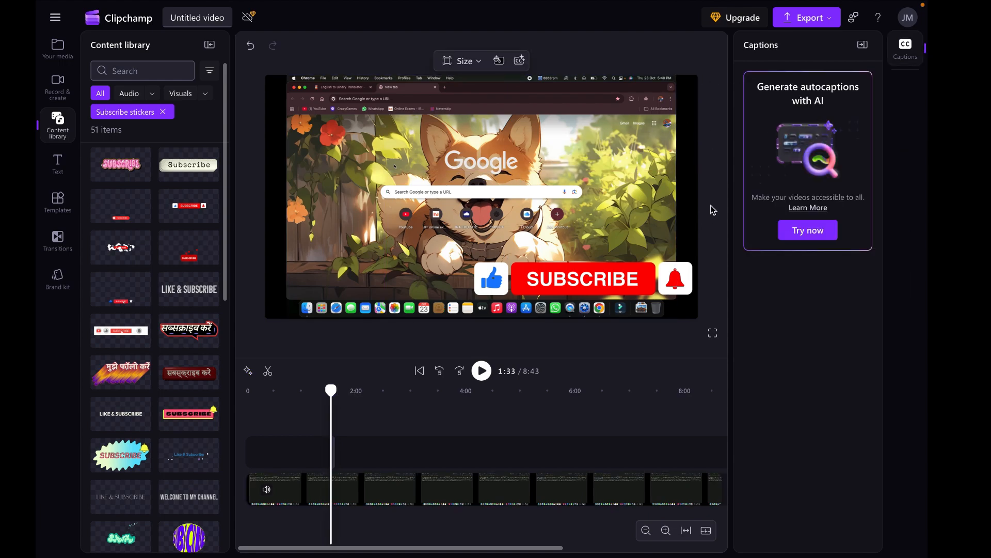
- Move the playhead to 2:05, view the preview in full screen and return to the editor
{"action": "left_click_drag", "start_coordinate": [331, 391], "coordinate": [360, 392]}
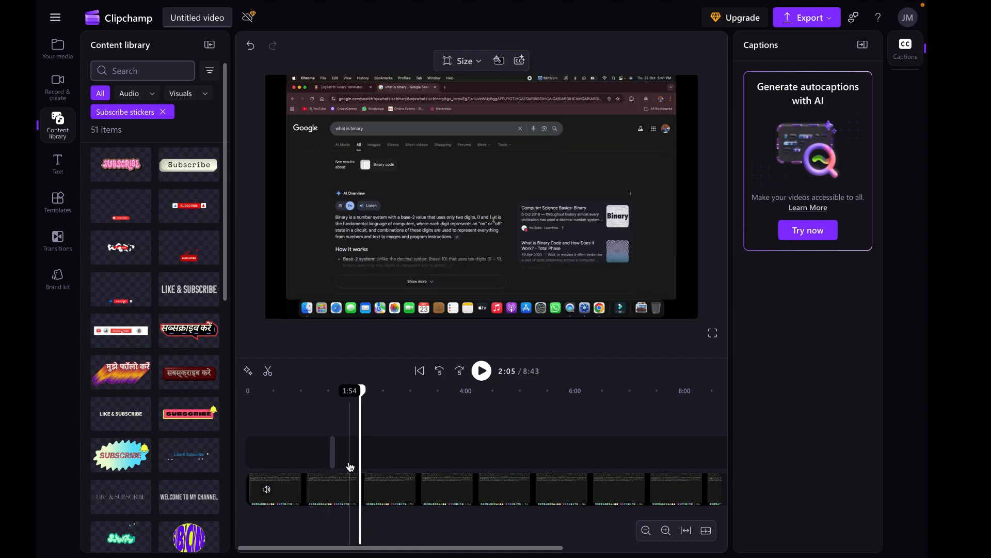
{"action": "left_click", "coordinate": [714, 333]}
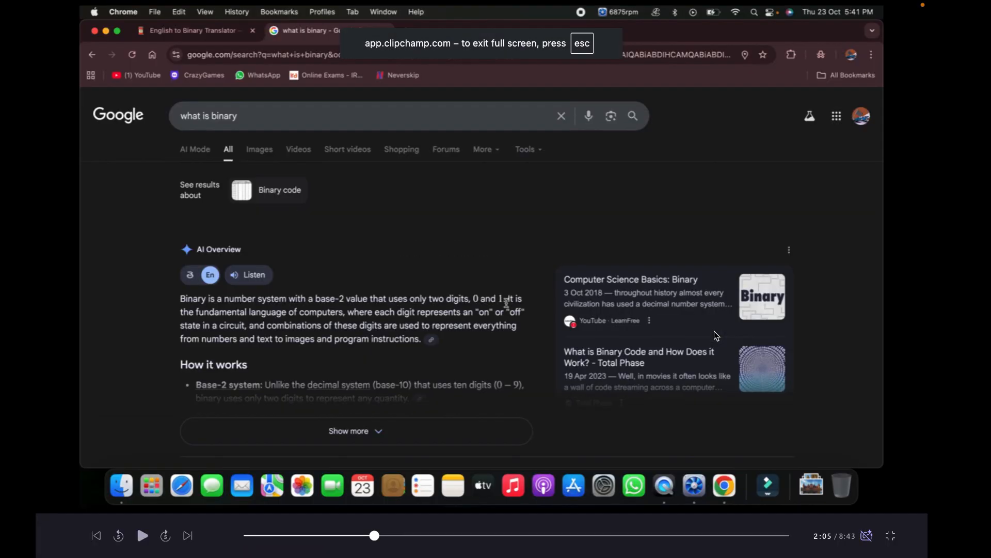
{"action": "left_click", "coordinate": [889, 539]}
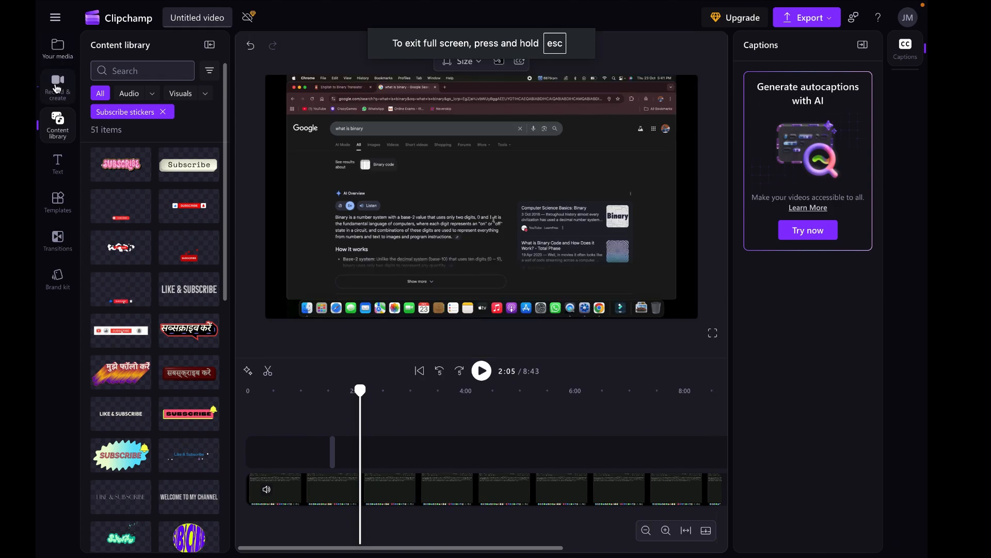
- Clear the Subscribe stickers filter, look through the content library's audio and visuals categories, and open the text styles
{"action": "left_click", "coordinate": [145, 94]}
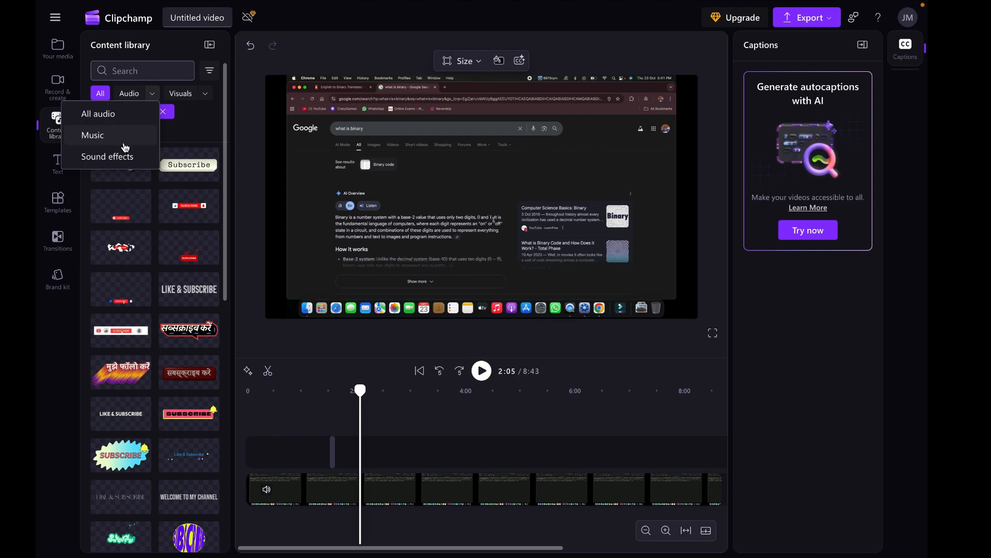
{"action": "left_click", "coordinate": [129, 118]}
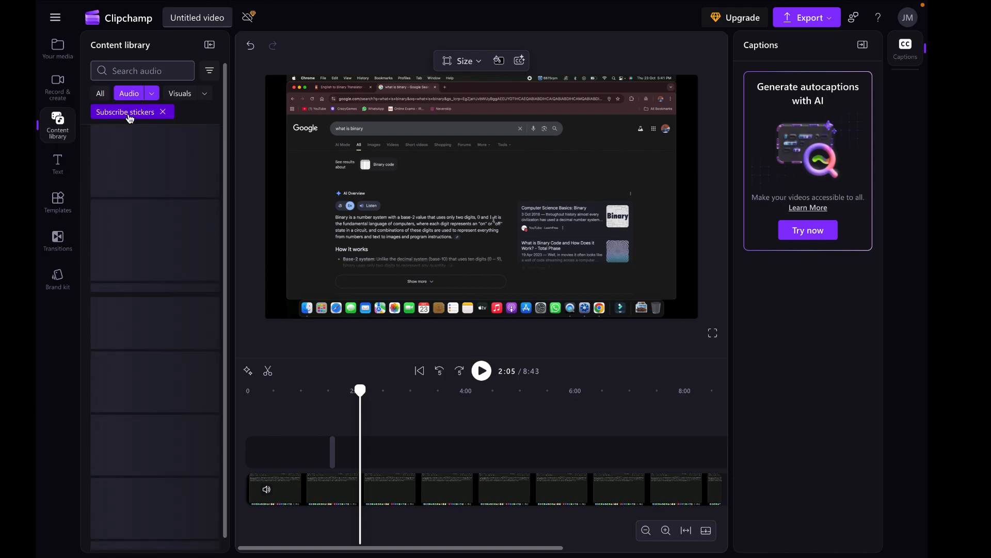
{"action": "left_click", "coordinate": [163, 112]}
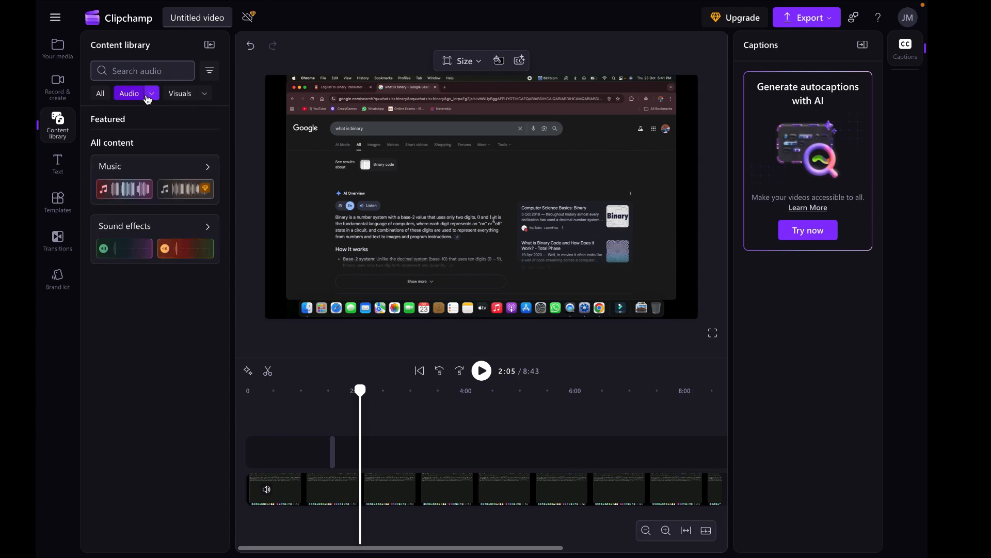
{"action": "left_click", "coordinate": [152, 94]}
{"action": "left_click", "coordinate": [196, 120]}
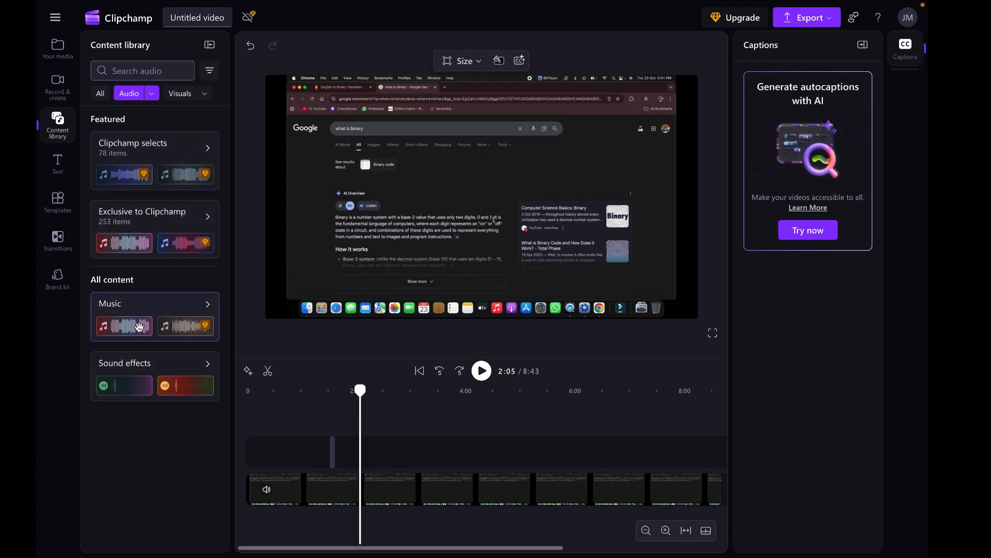
{"action": "left_click", "coordinate": [180, 94]}
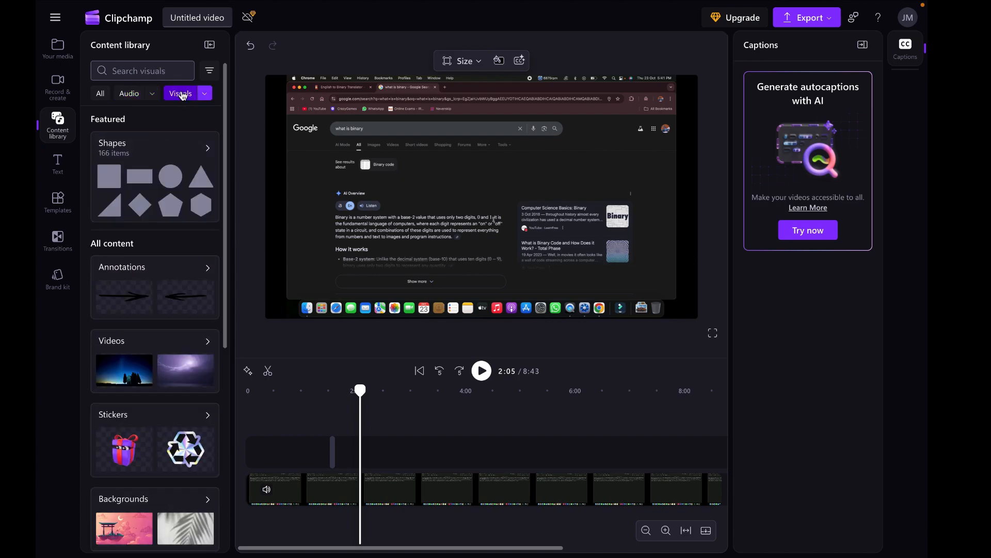
{"action": "scroll", "coordinate": [189, 365], "scroll_direction": "down", "scroll_amount": 10}
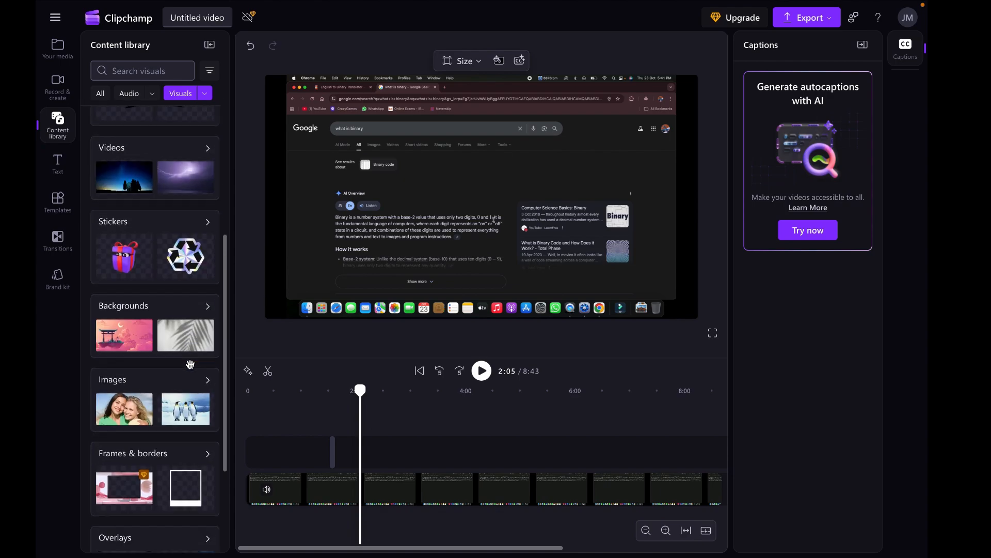
{"action": "scroll", "coordinate": [189, 365], "scroll_direction": "up", "scroll_amount": 10}
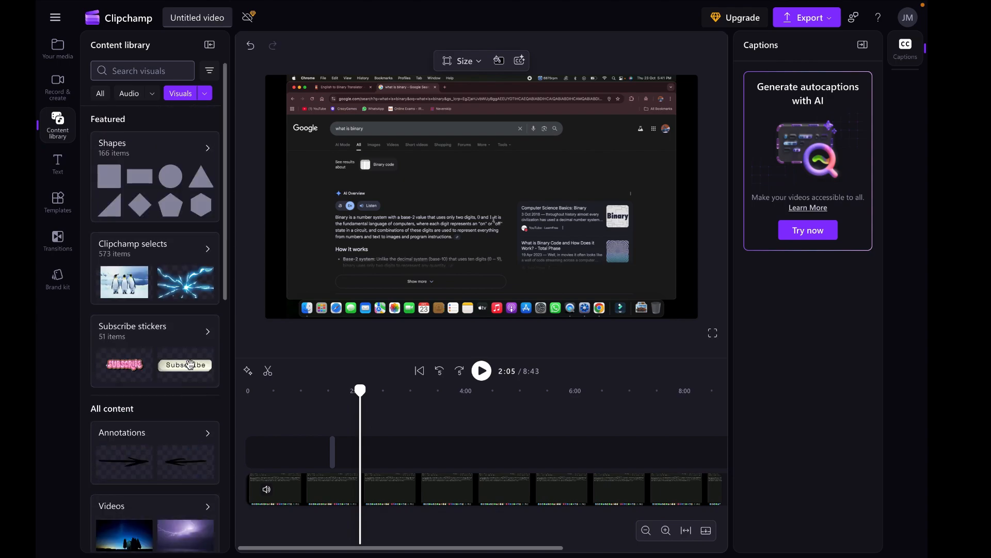
{"action": "left_click", "coordinate": [58, 164]}
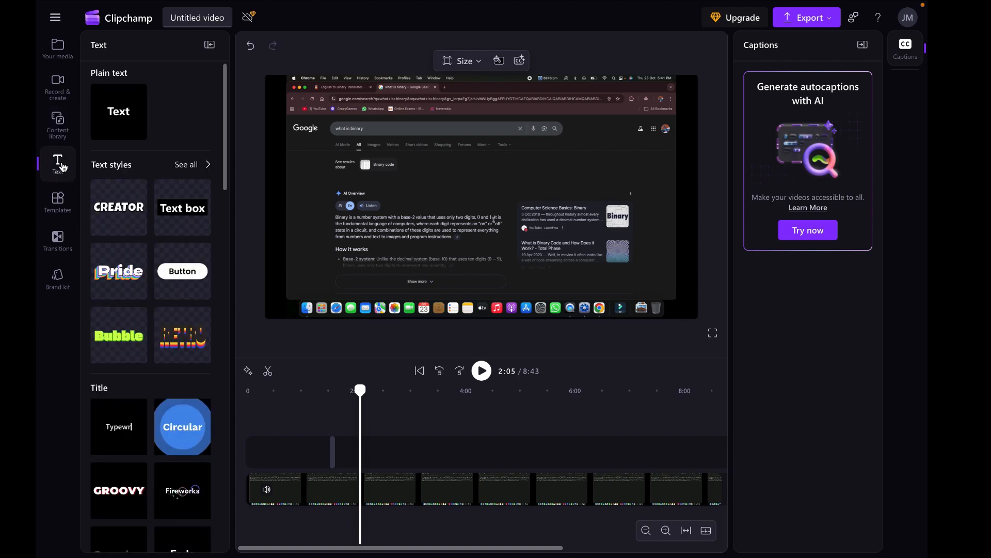
- Split the screen recording at 1:29, shift the second part to leave a gap of about 35 seconds, and align the sticker with its start
{"action": "left_click_drag", "start_coordinate": [361, 390], "coordinate": [327, 396]}
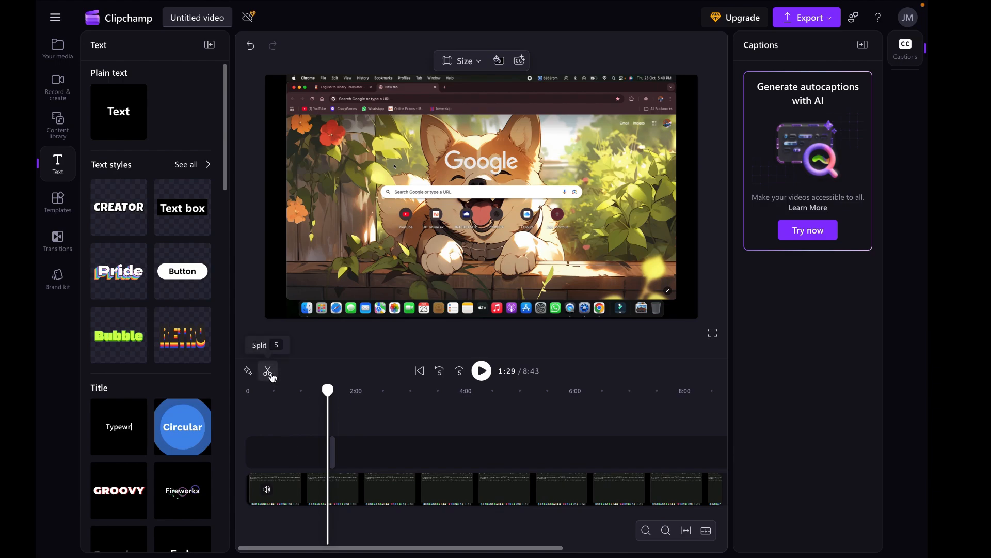
{"action": "left_click", "coordinate": [269, 372]}
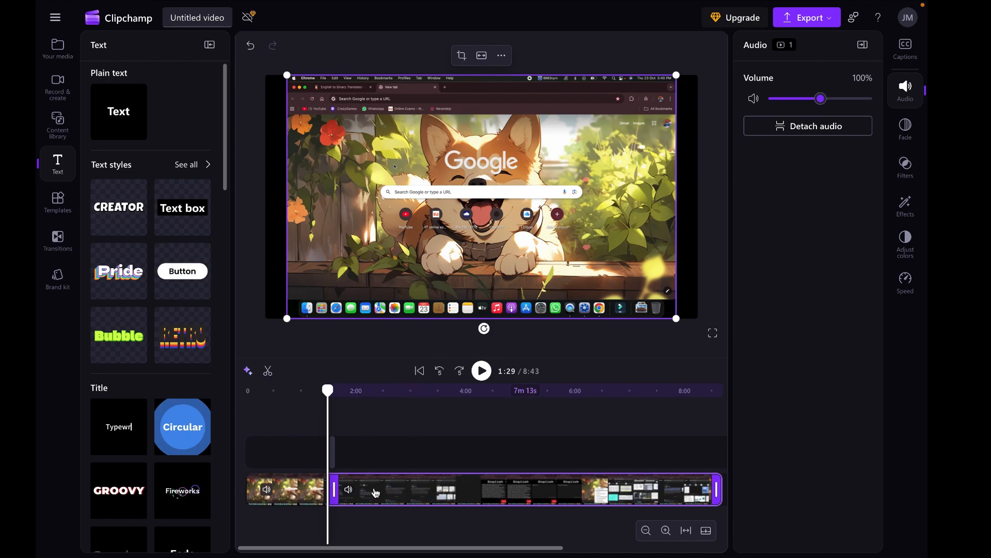
{"action": "left_click_drag", "start_coordinate": [367, 502], "coordinate": [388, 504]}
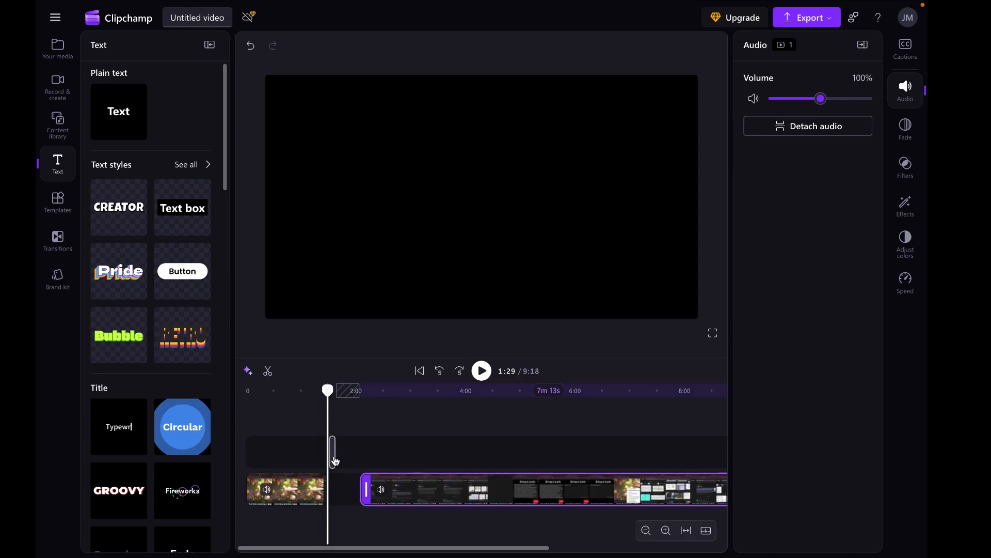
{"action": "left_click", "coordinate": [346, 460]}
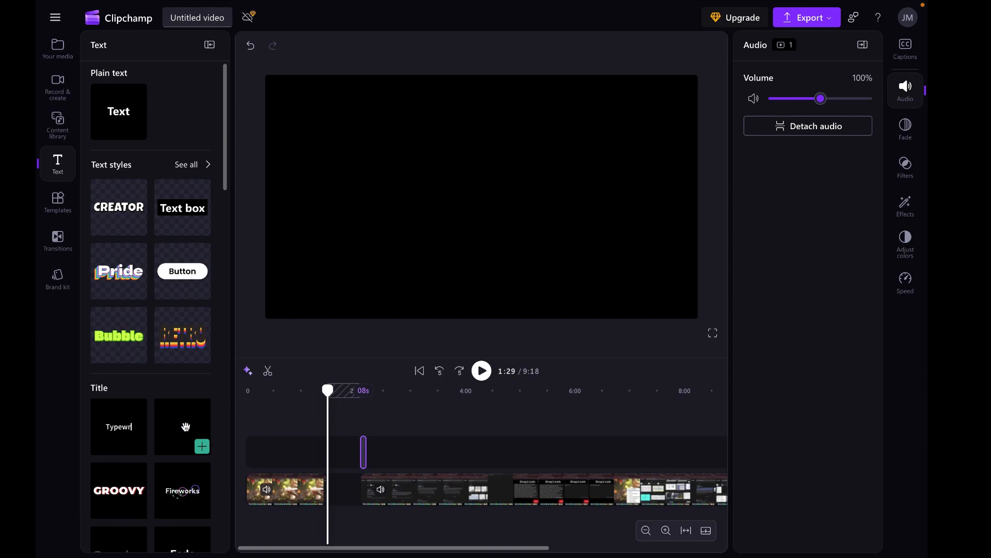
{"action": "scroll", "coordinate": [185, 428], "scroll_direction": "down", "scroll_amount": 1}
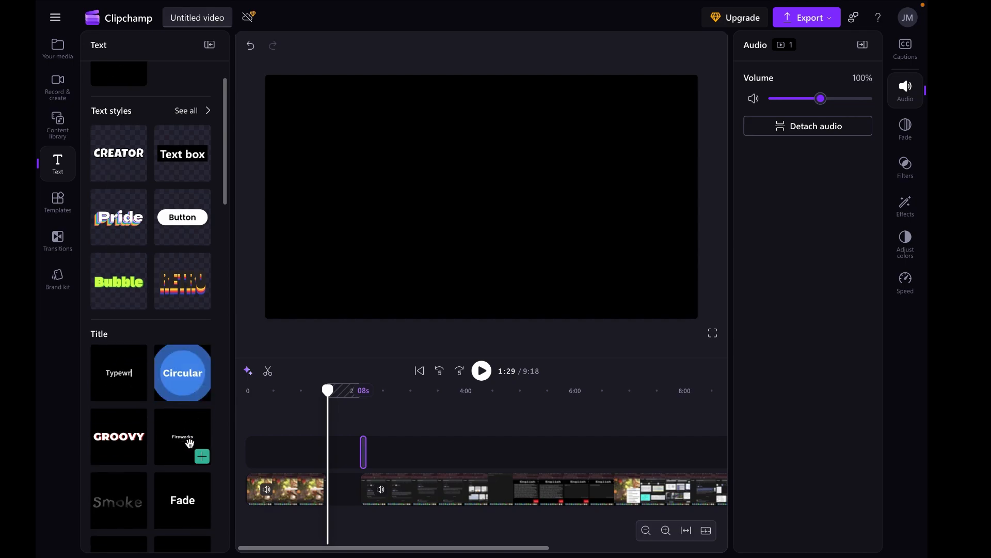
{"action": "scroll", "coordinate": [124, 444], "scroll_direction": "down", "scroll_amount": 1}
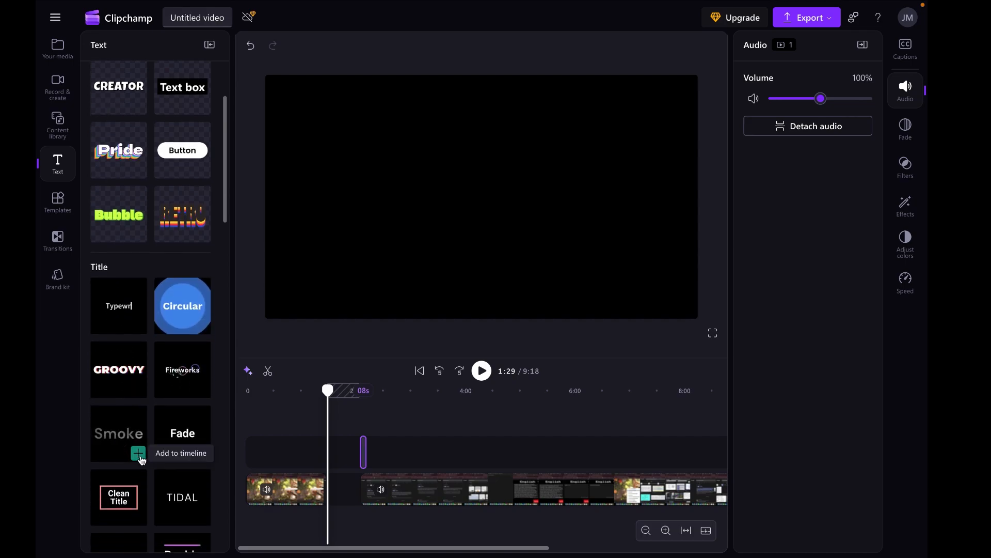
{"action": "left_click", "coordinate": [138, 453]}
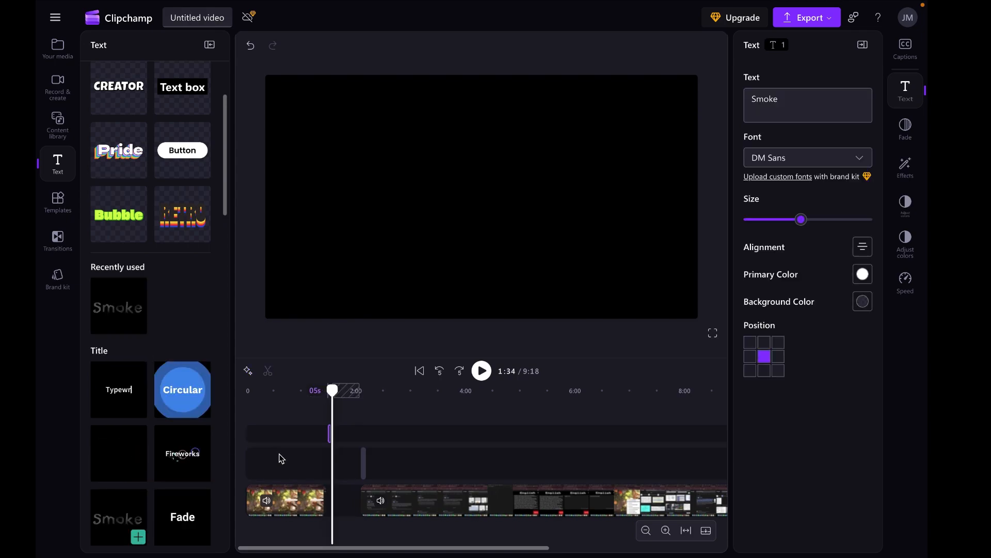
{"action": "mouse_move", "coordinate": [332, 438]}
{"action": "left_mouse_down"}
{"action": "mouse_move", "coordinate": [338, 451]}
{"action": "mouse_move", "coordinate": [333, 436]}
{"action": "left_mouse_up"}
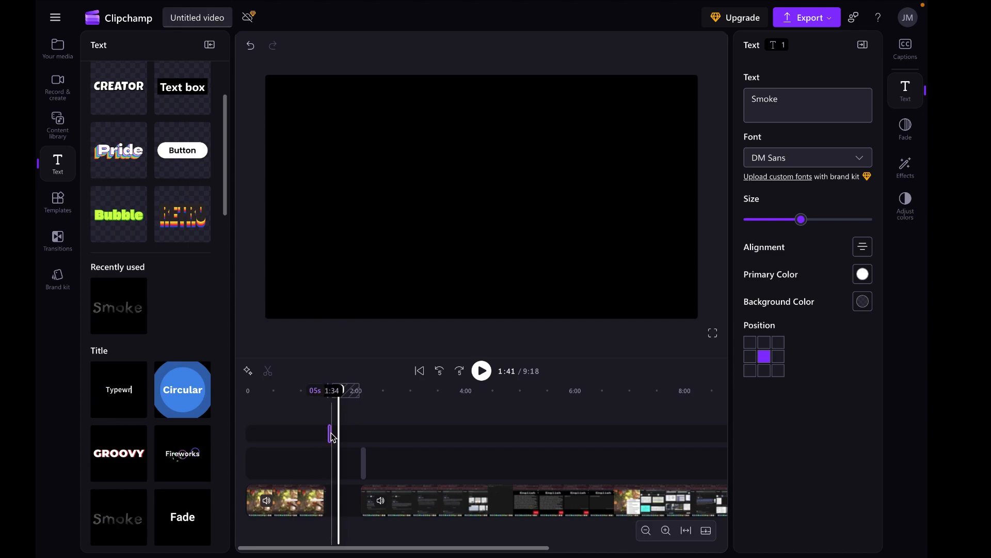
{"action": "left_click", "coordinate": [333, 440]}
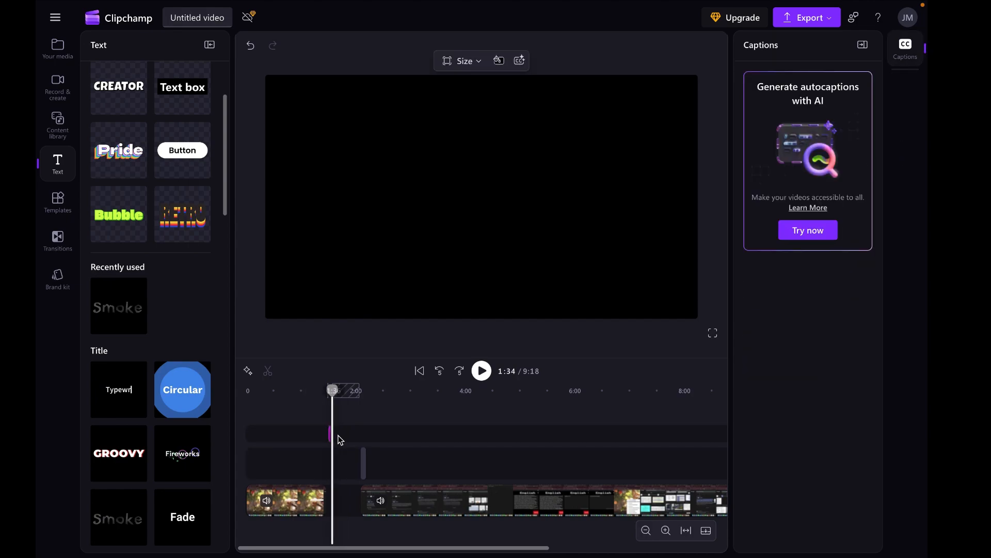
{"action": "left_click", "coordinate": [342, 434]}
{"action": "key", "text": "super+z"}
- Add the Smoke title to the timeline at 1:45, within the gap between the recording parts, and move the playhead to 3:02
{"action": "mouse_move", "coordinate": [339, 492]}
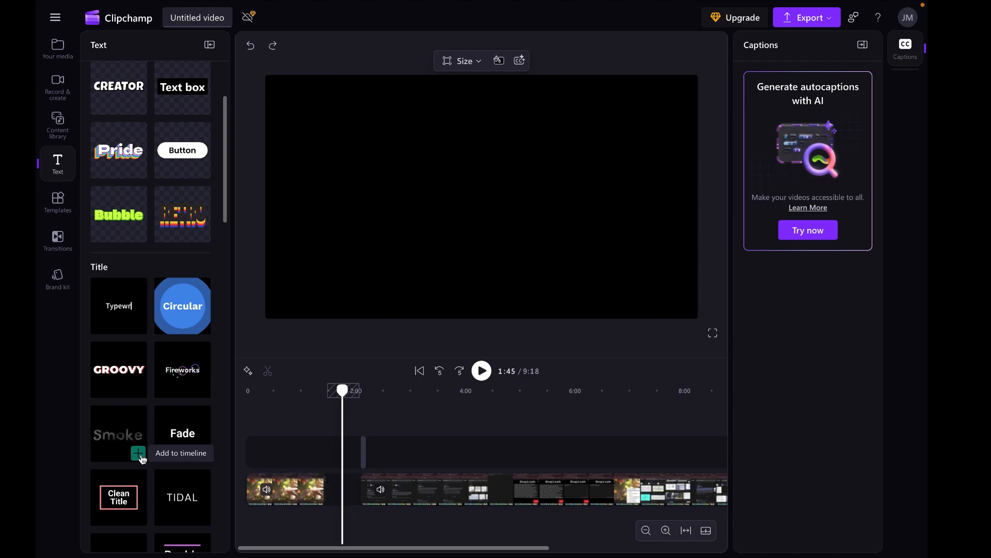
{"action": "left_click", "coordinate": [138, 452]}
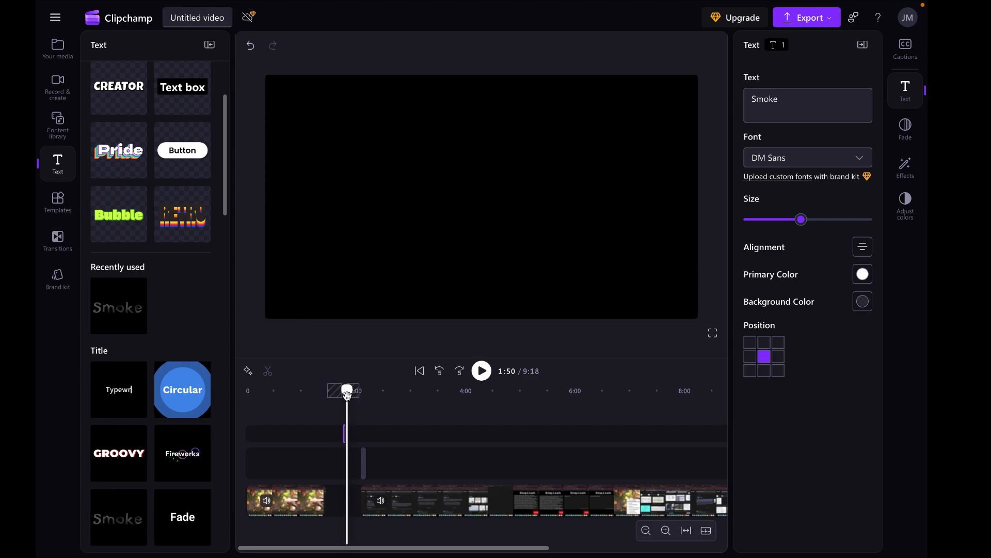
{"action": "left_click_drag", "start_coordinate": [347, 391], "coordinate": [411, 398]}
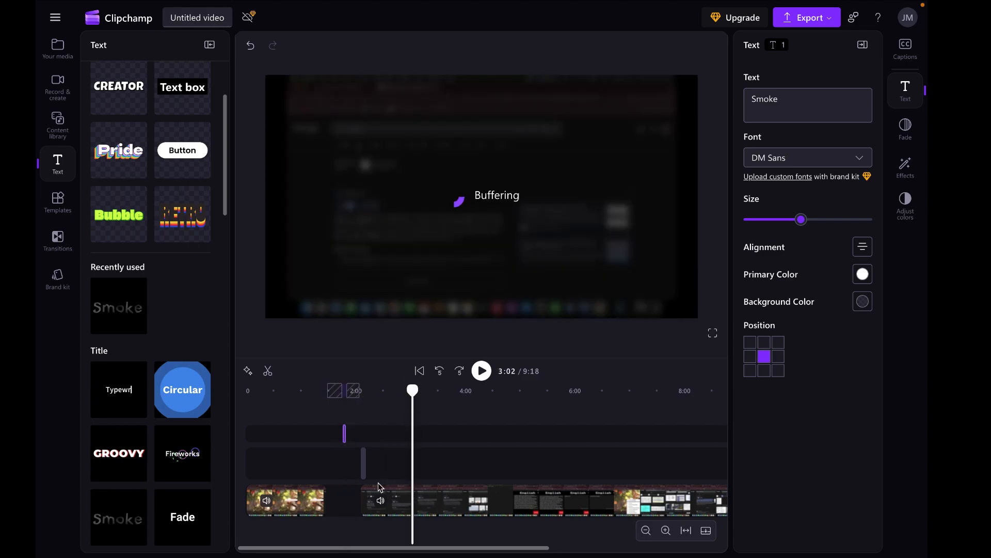
- Try to move the Smoke title down into the gap on the recording's track, and undo the move
{"action": "mouse_move", "coordinate": [344, 513]}
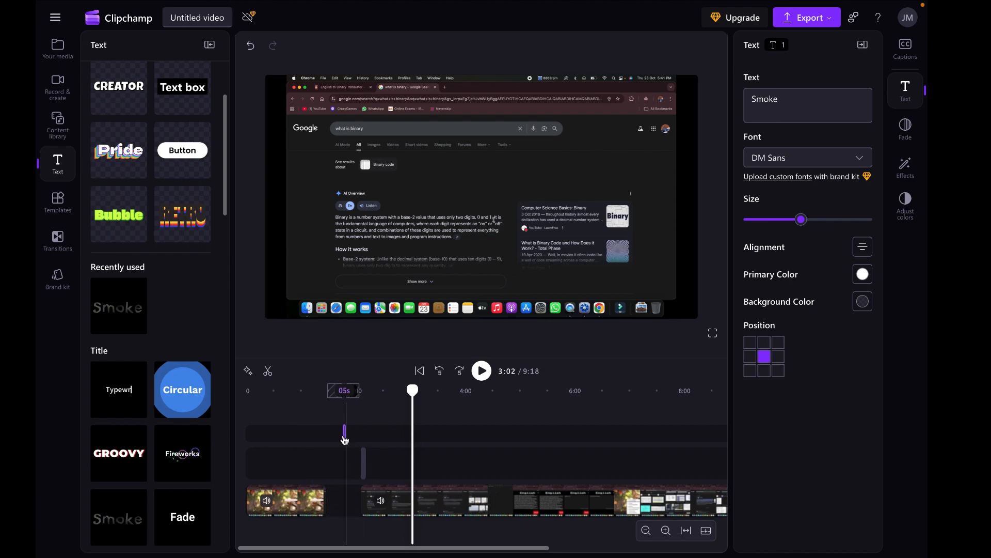
{"action": "left_click_drag", "start_coordinate": [346, 439], "coordinate": [346, 449]}
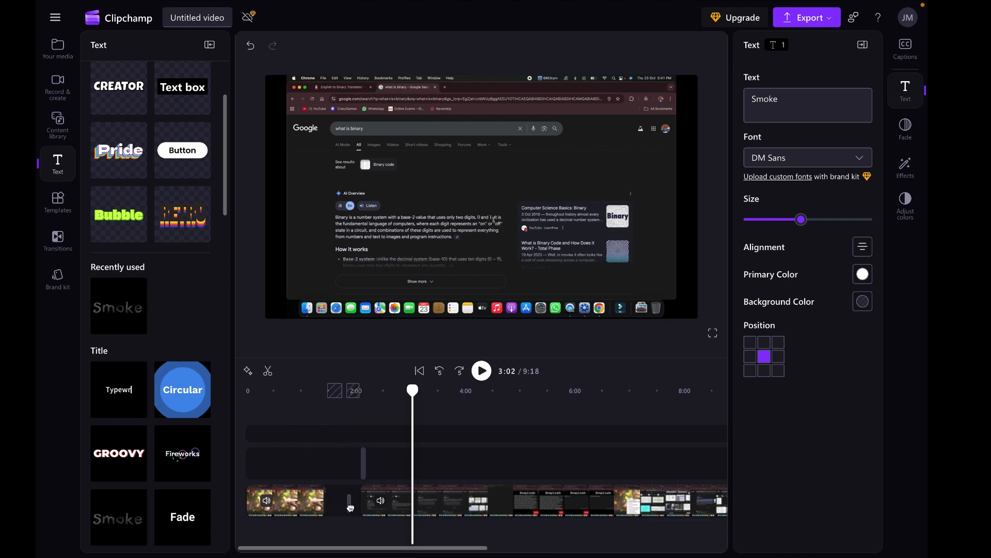
{"action": "left_click_drag", "start_coordinate": [343, 503], "coordinate": [343, 504]}
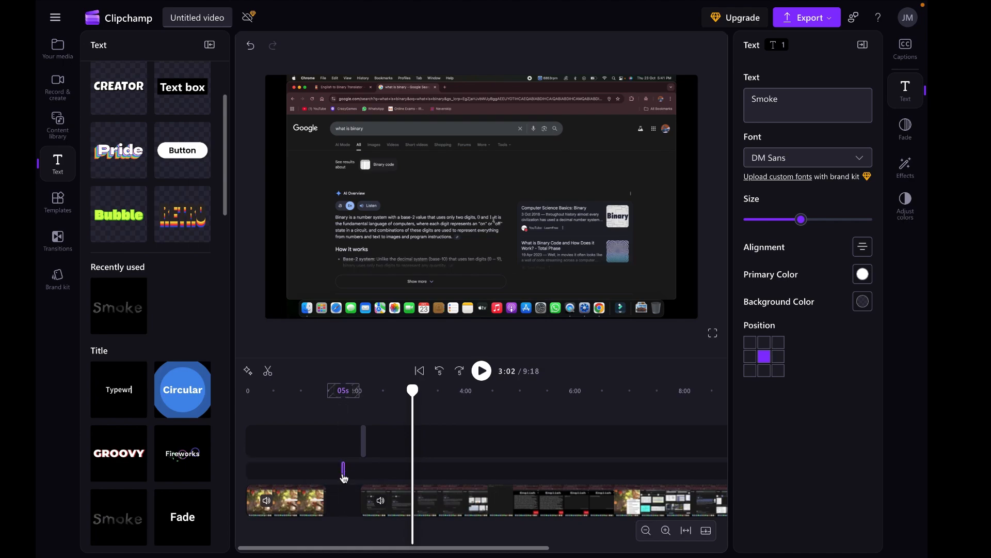
{"action": "left_click", "coordinate": [346, 480]}
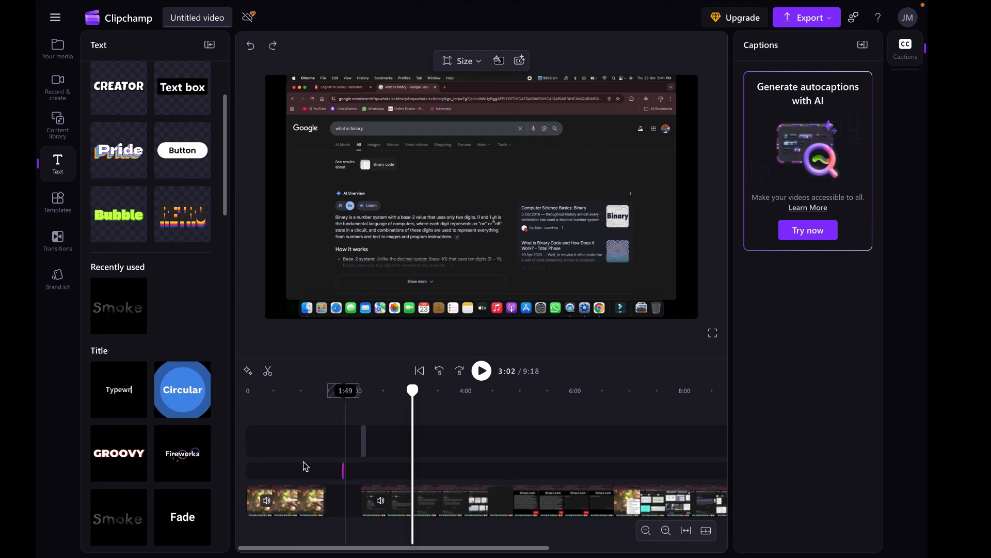
{"action": "key", "text": "super+z"}
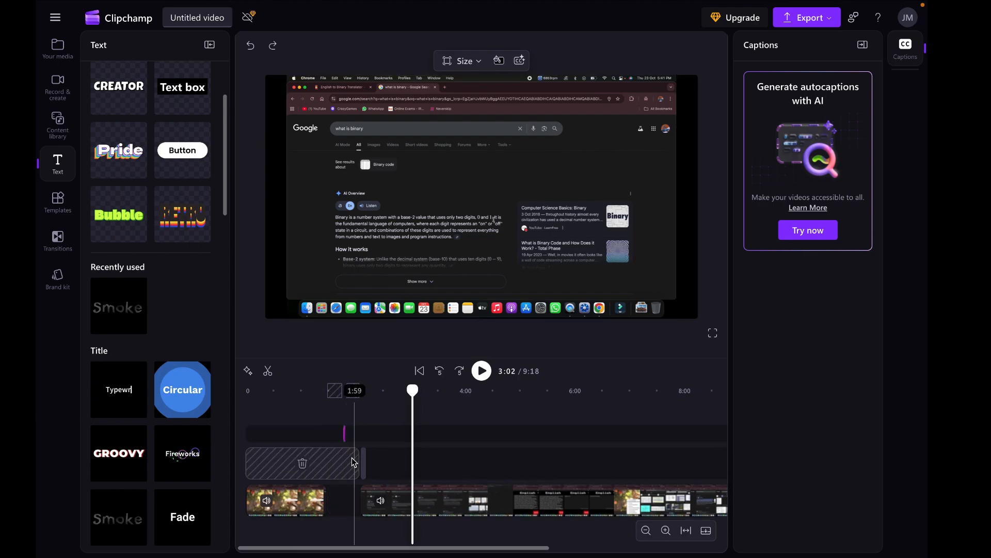
- Undo the Smoke title's placement and add the Smoke title to the timeline again at 3:02
{"action": "key", "text": "super+z"}
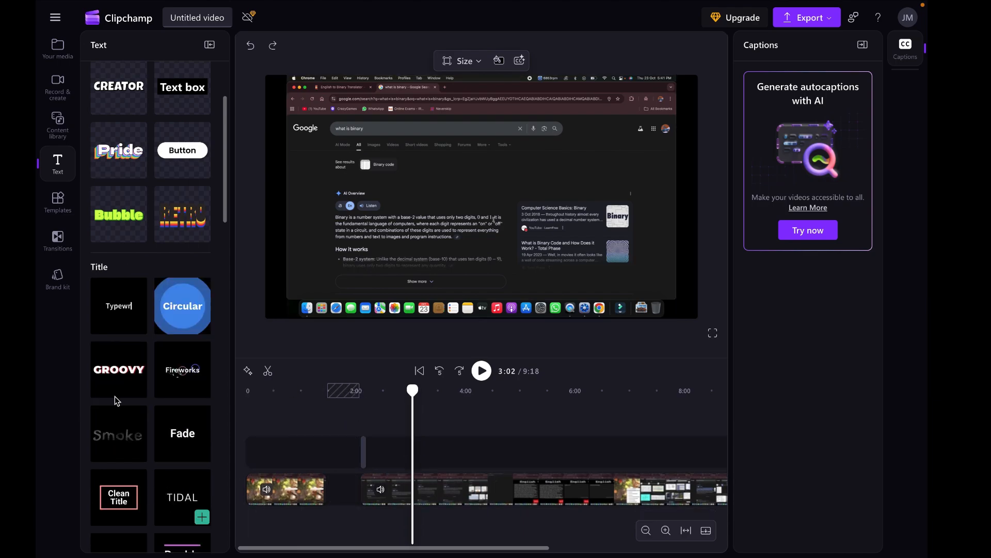
{"action": "mouse_move", "coordinate": [137, 457]}
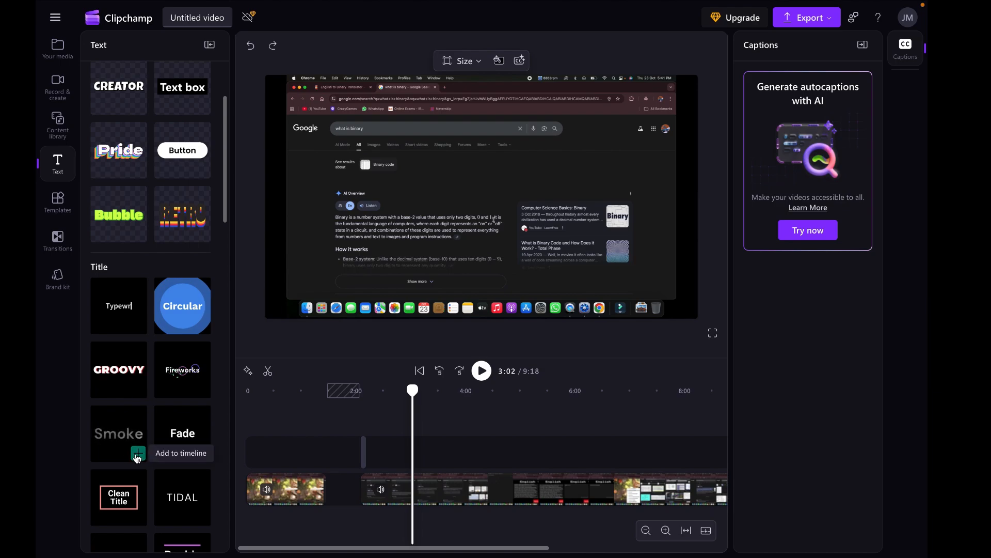
{"action": "key", "text": "super+shift+z"}
{"action": "left_click", "coordinate": [416, 431]}
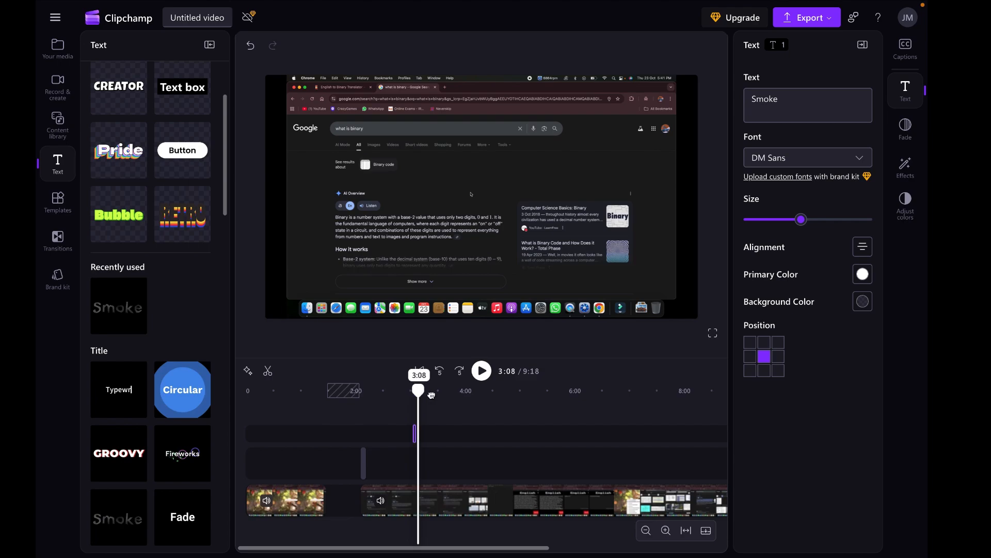
- Move the Smoke title to the start of the gap at about 1:30, on the track directly above the recording
{"action": "left_click_drag", "start_coordinate": [418, 391], "coordinate": [453, 391]}
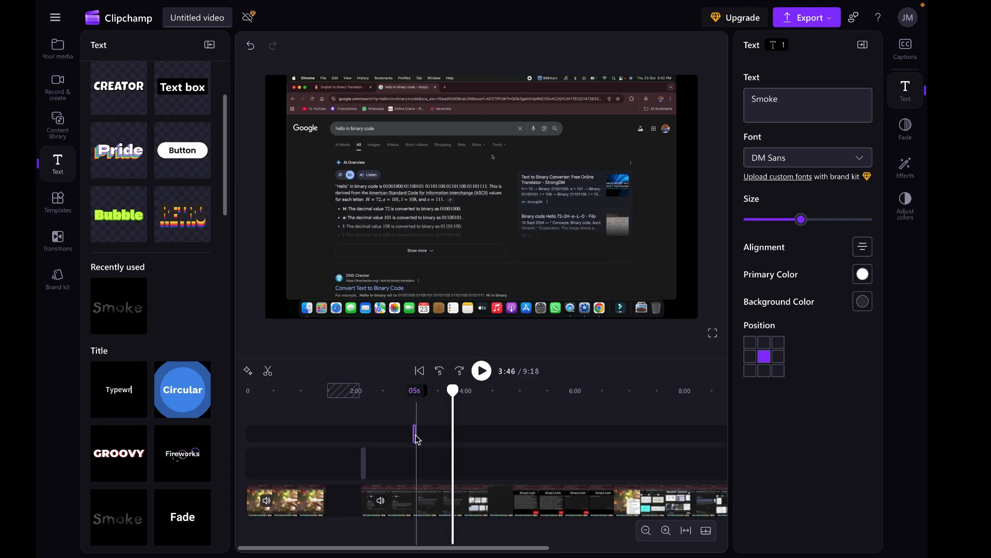
{"action": "left_click_drag", "start_coordinate": [383, 471], "coordinate": [370, 472]}
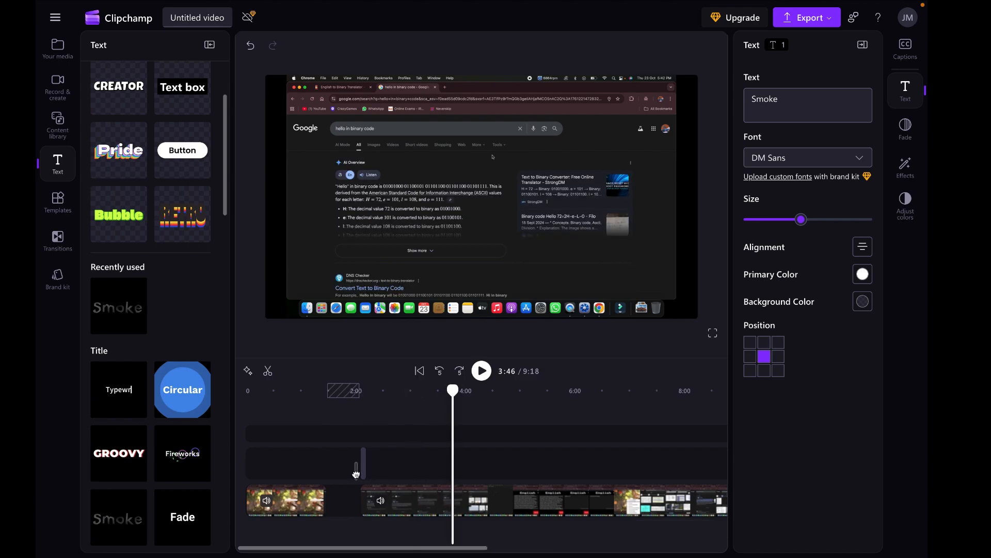
{"action": "left_click_drag", "start_coordinate": [342, 506], "coordinate": [343, 473]}
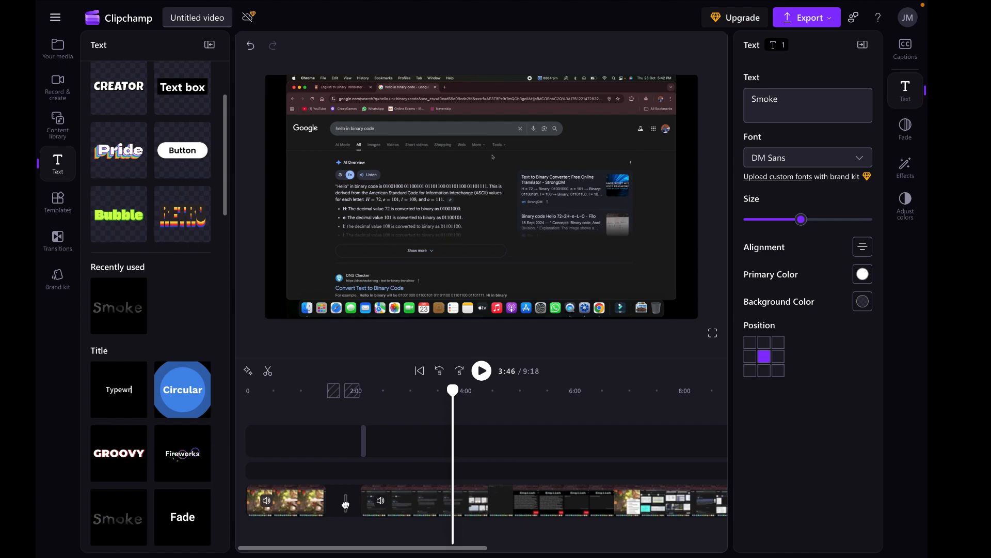
{"action": "left_click_drag", "start_coordinate": [345, 504], "coordinate": [329, 474]}
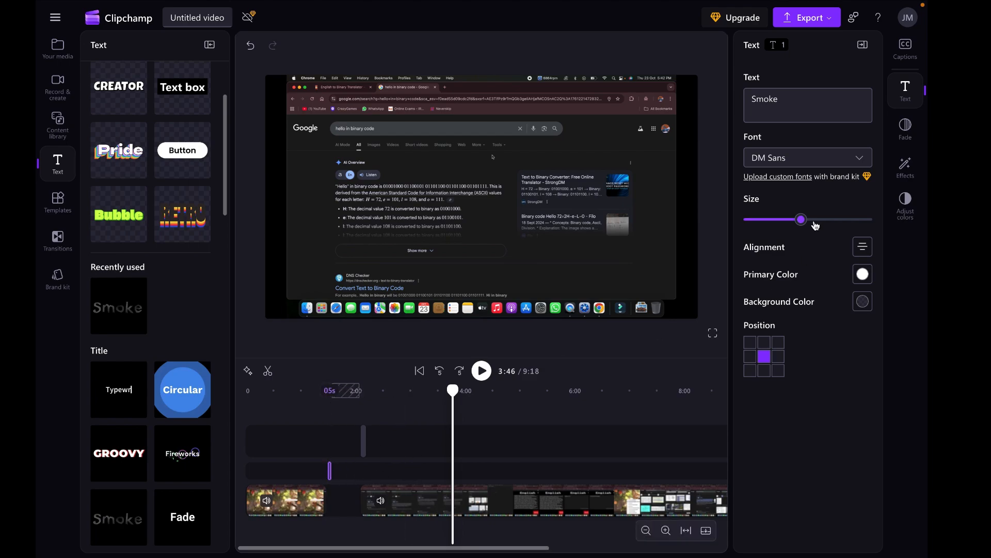
- Slightly reduce the Smoke title's size and replace its text with "subscribe", with the playhead at 1:32
{"action": "left_click_drag", "start_coordinate": [859, 222], "coordinate": [787, 219]}
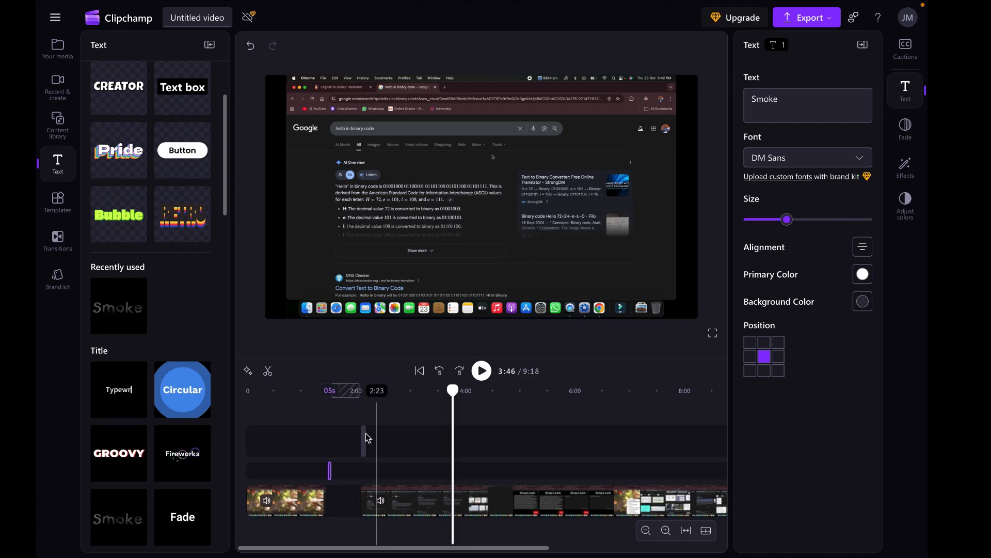
{"action": "left_click_drag", "start_coordinate": [452, 390], "coordinate": [331, 412]}
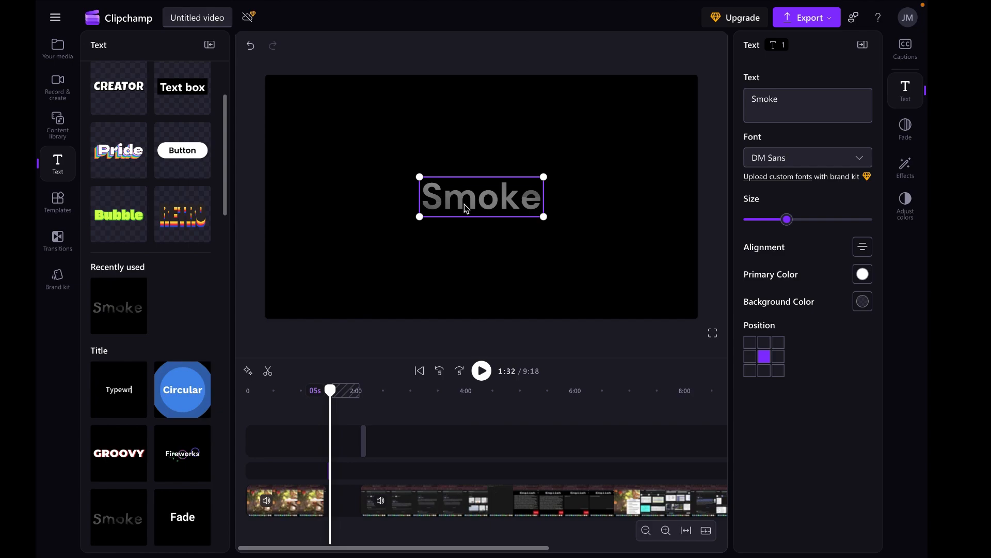
{"action": "double_click", "coordinate": [774, 99]}
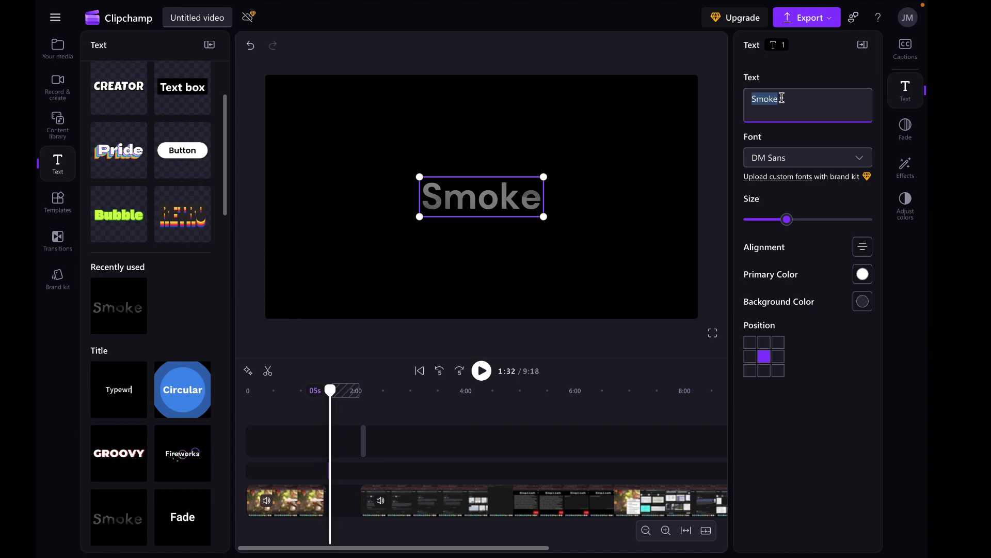
{"action": "type", "text": "awesomw"}
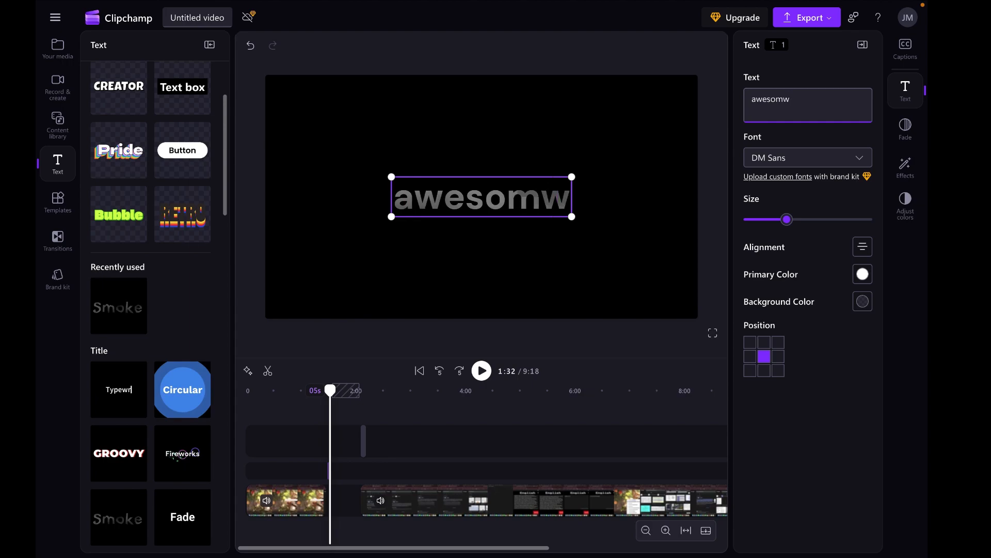
{"action": "type", "text": "="}
{"action": "key", "text": "BackSpace"}
{"action": "key", "text": "BackSpace"}
{"action": "key", "text": "BackSpace"}
{"action": "key", "text": "BackSpace"}
{"action": "key", "text": "BackSpace"}
{"action": "key", "text": "BackSpace"}
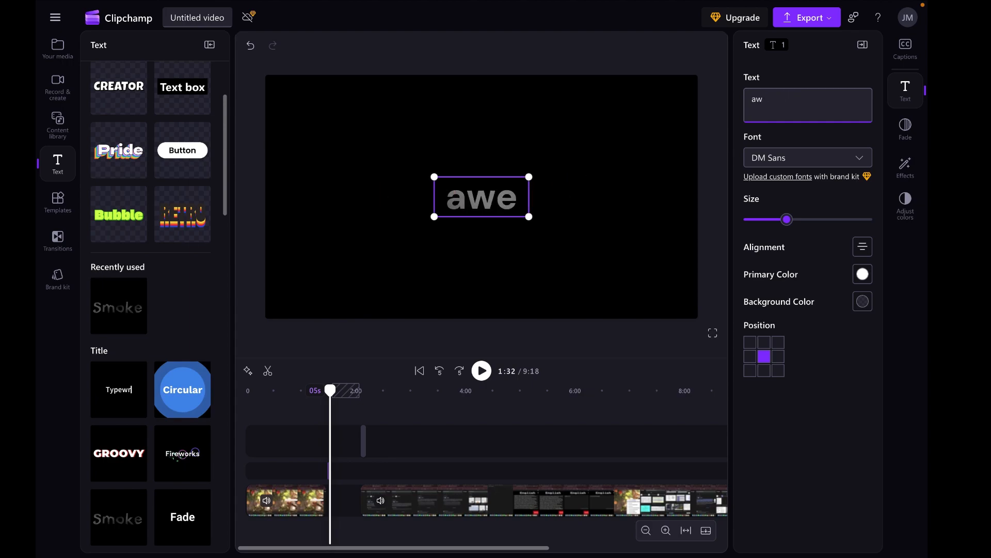
{"action": "key", "text": "BackSpace"}
{"action": "key", "text": "BackSpace"}
{"action": "type", "text": "su"}
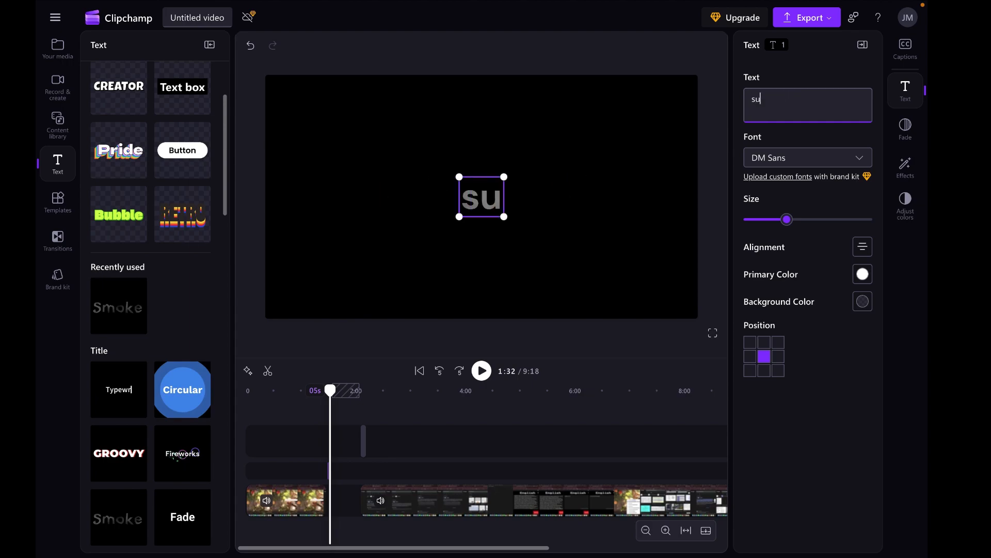
{"action": "type", "text": "bscribee"}
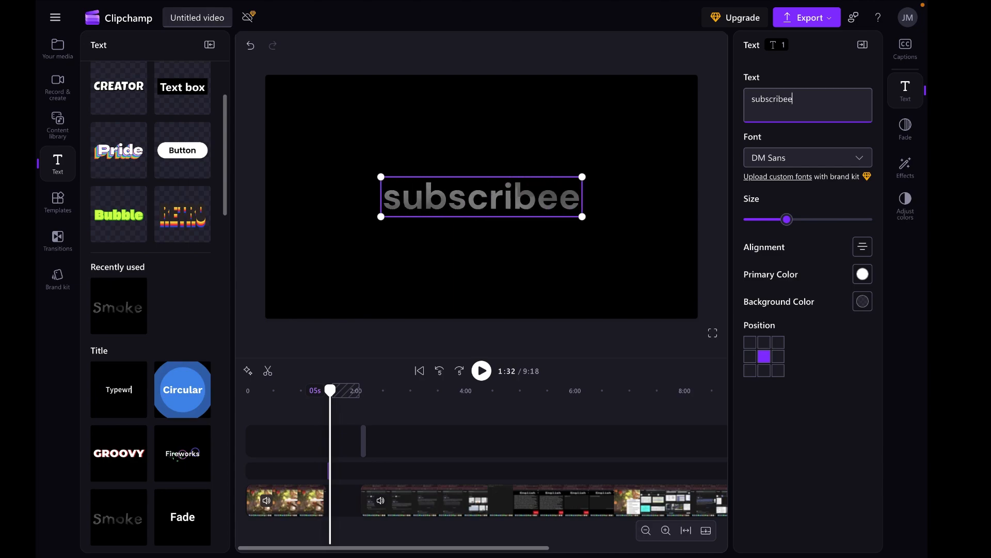
{"action": "key", "text": "BackSpace"}
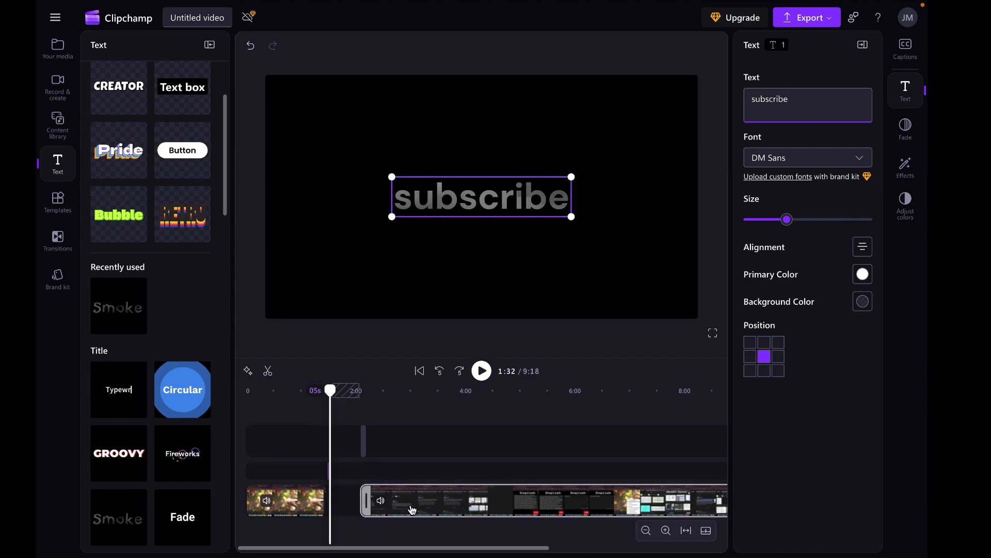
- Move the recording's second part about 30 seconds earlier, just after the title, and realign the sticker with its start
{"action": "left_click", "coordinate": [391, 509]}
{"action": "left_click_drag", "start_coordinate": [391, 508], "coordinate": [379, 511]}
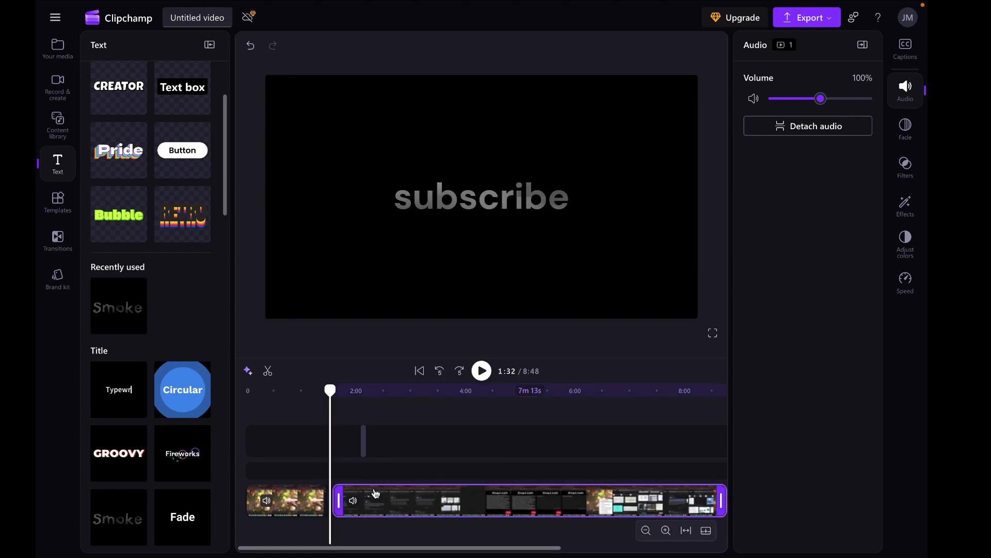
{"action": "mouse_move", "coordinate": [365, 445]}
{"action": "left_mouse_down"}
{"action": "mouse_move", "coordinate": [342, 447]}
{"action": "mouse_move", "coordinate": [343, 471]}
{"action": "mouse_move", "coordinate": [339, 440]}
{"action": "left_mouse_up"}
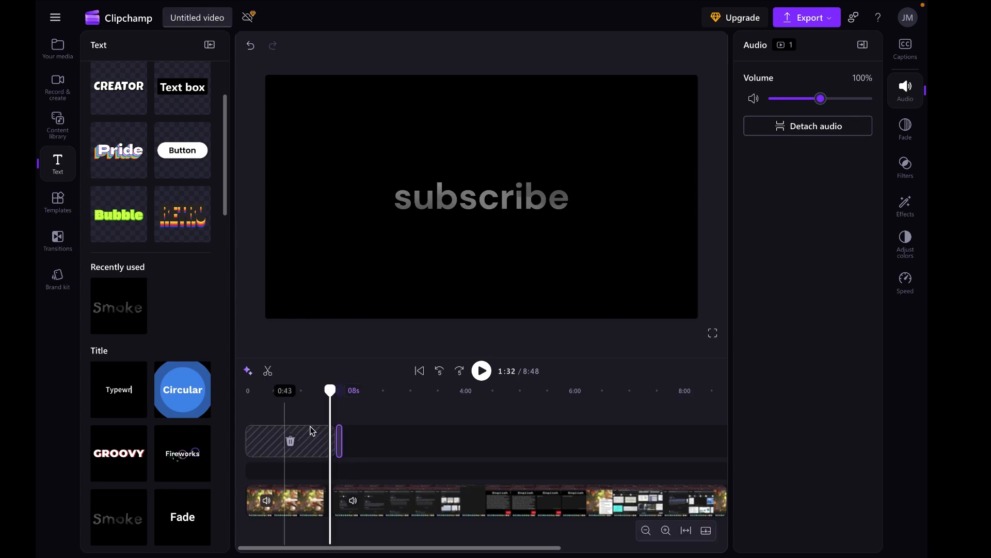
- Play back the video from 1:16 through the title and sticker, and return the playhead to 1:26
{"action": "left_click_drag", "start_coordinate": [331, 390], "coordinate": [316, 390]}
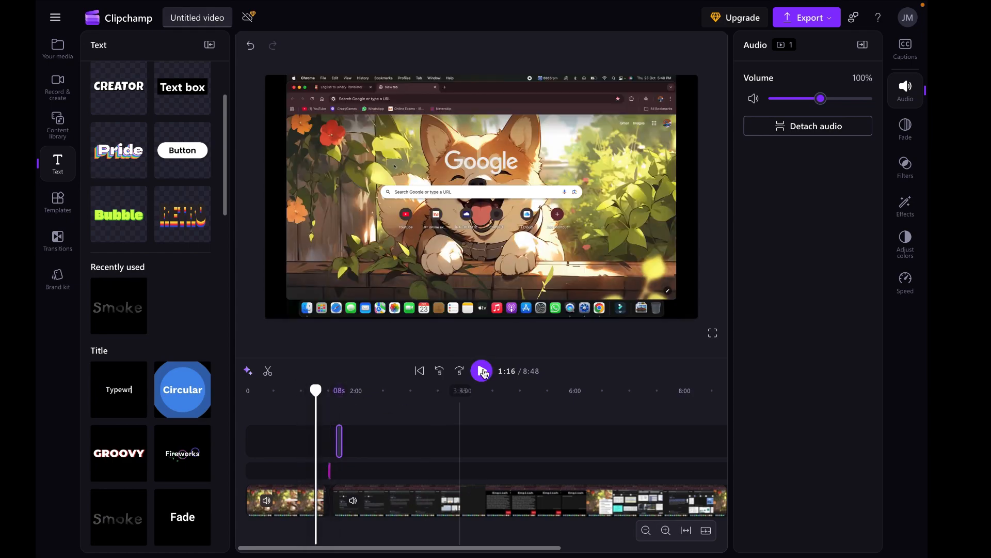
{"action": "left_click", "coordinate": [482, 372]}
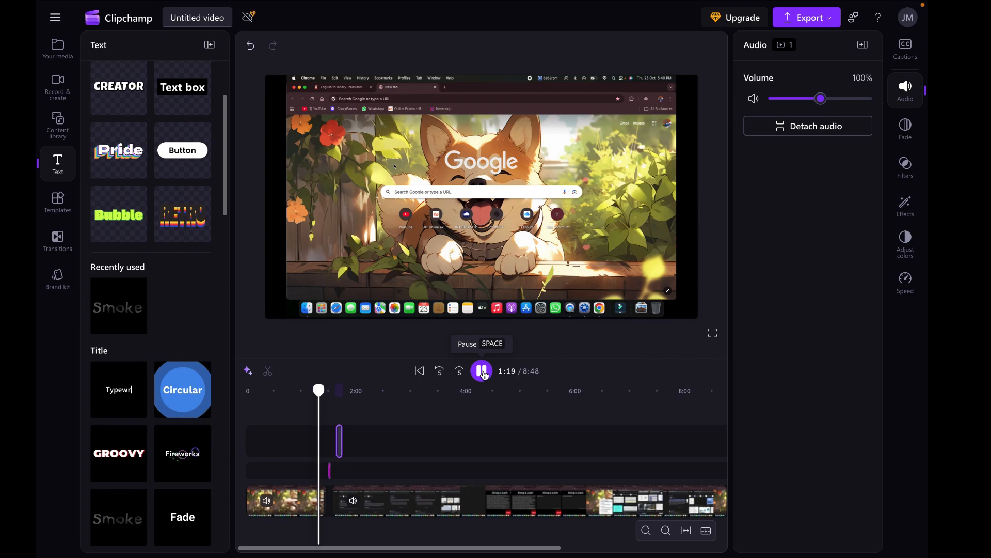
{"action": "left_click", "coordinate": [483, 372]}
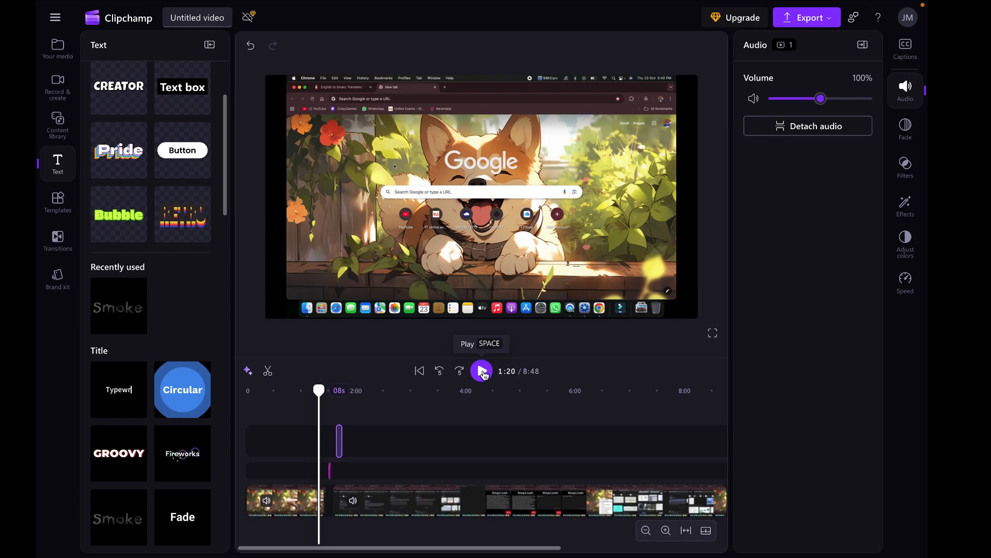
{"action": "key", "text": "XF86AudioLowerVolume"}
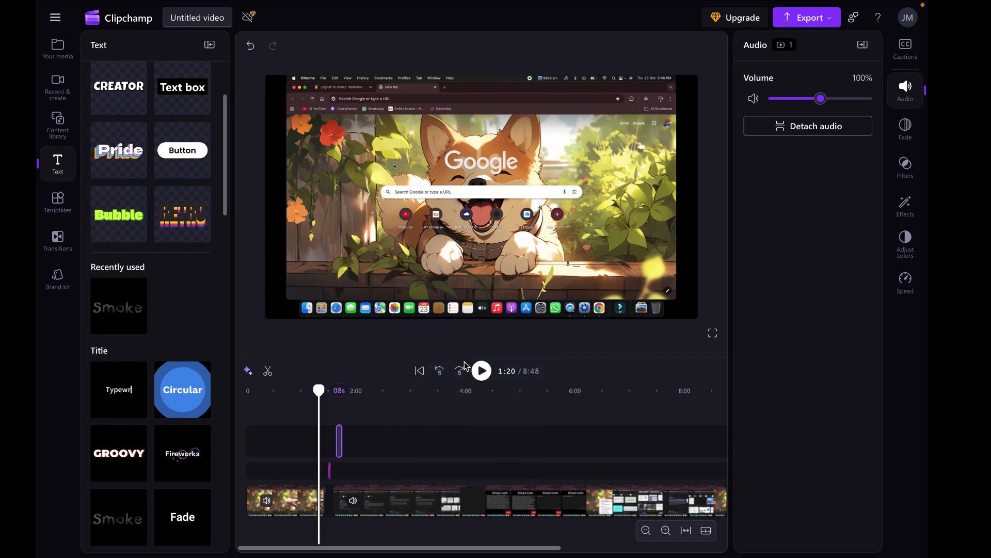
{"action": "left_click", "coordinate": [481, 371]}
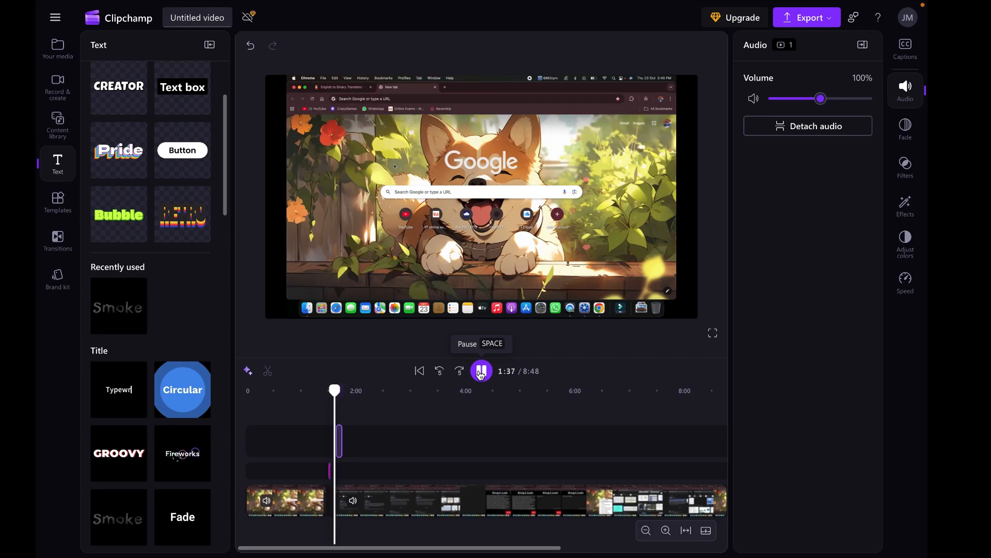
{"action": "left_click", "coordinate": [481, 371]}
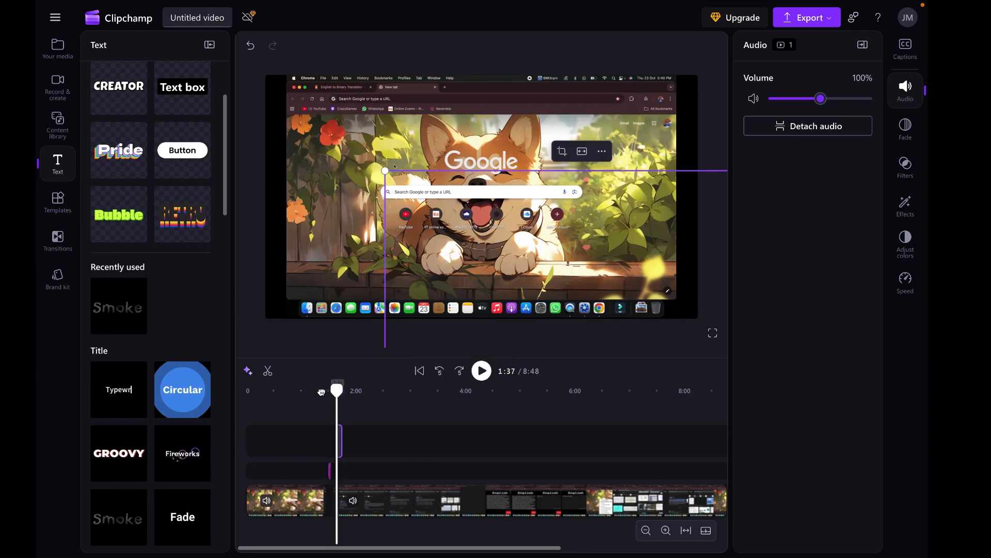
{"action": "left_click_drag", "start_coordinate": [314, 396], "coordinate": [325, 398]}
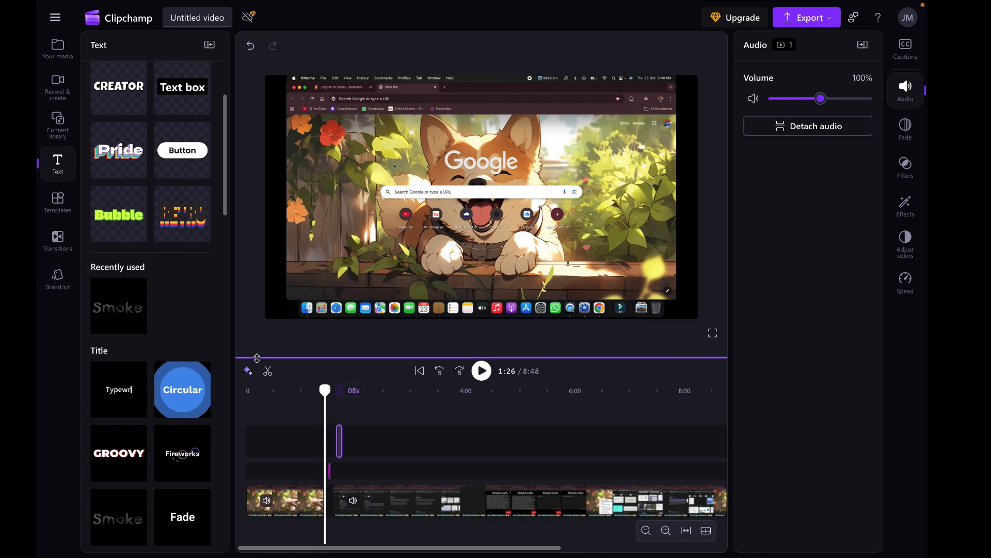
- Look through the imported media, the text styles and the visuals categories of the content library
{"action": "left_click", "coordinate": [57, 85]}
{"action": "left_click", "coordinate": [58, 135]}
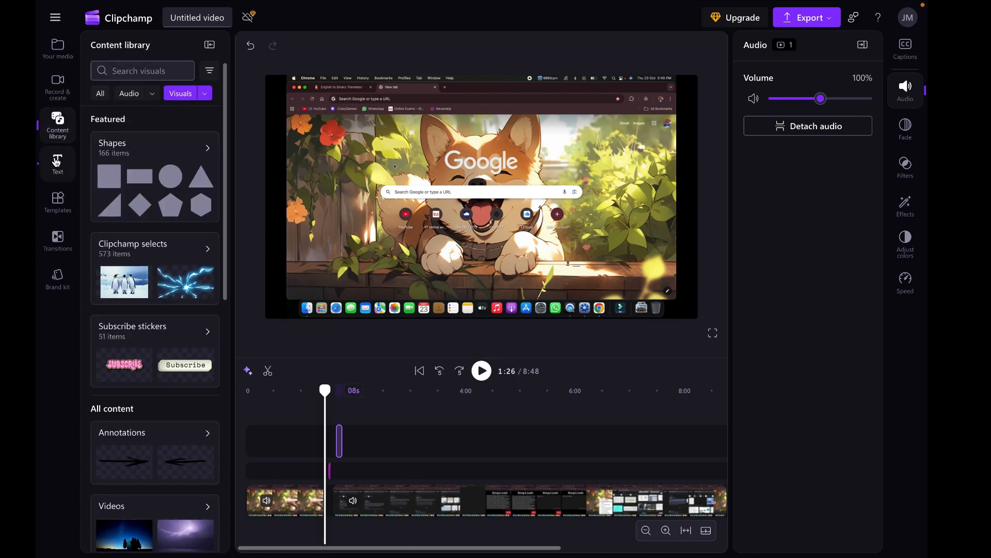
{"action": "left_click", "coordinate": [152, 94]}
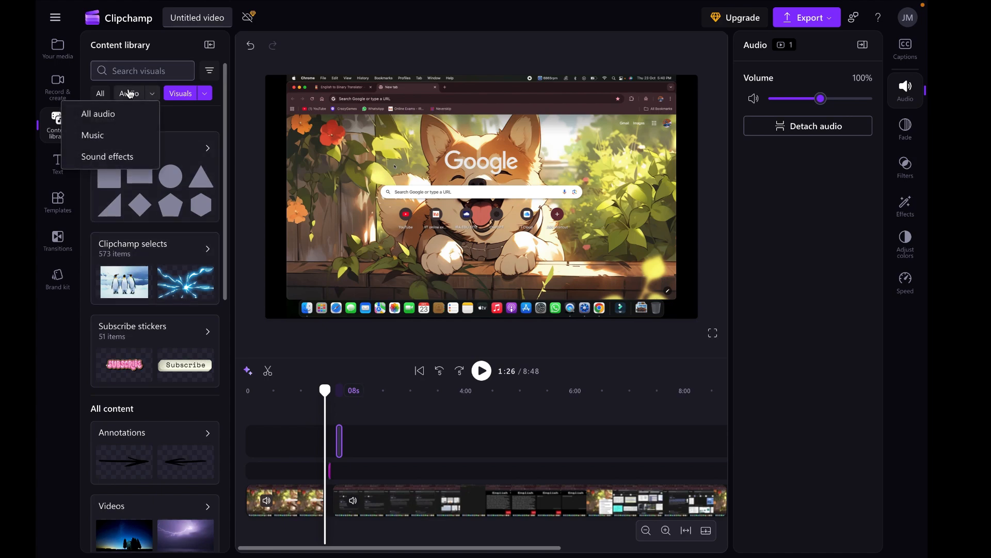
{"action": "left_click", "coordinate": [57, 47]}
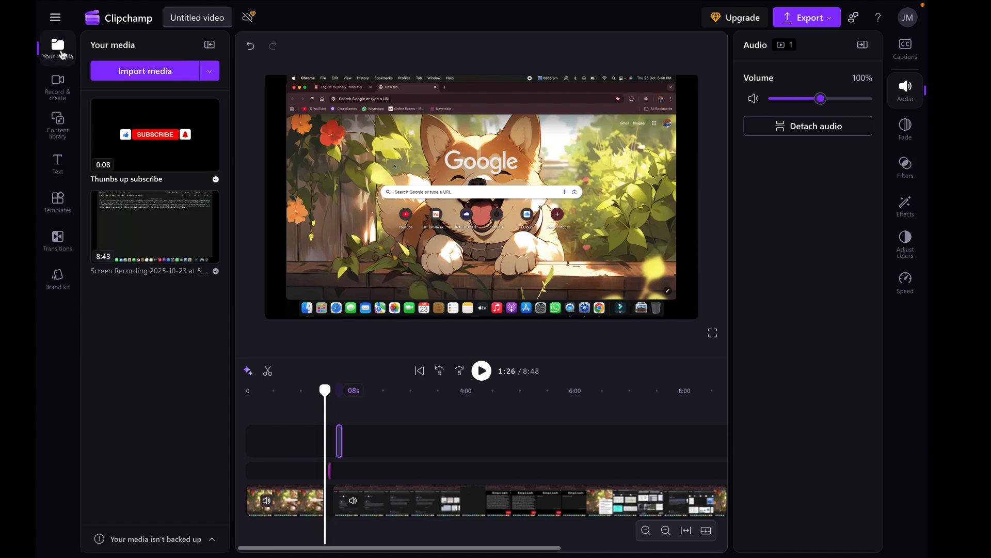
{"action": "left_click", "coordinate": [60, 167]}
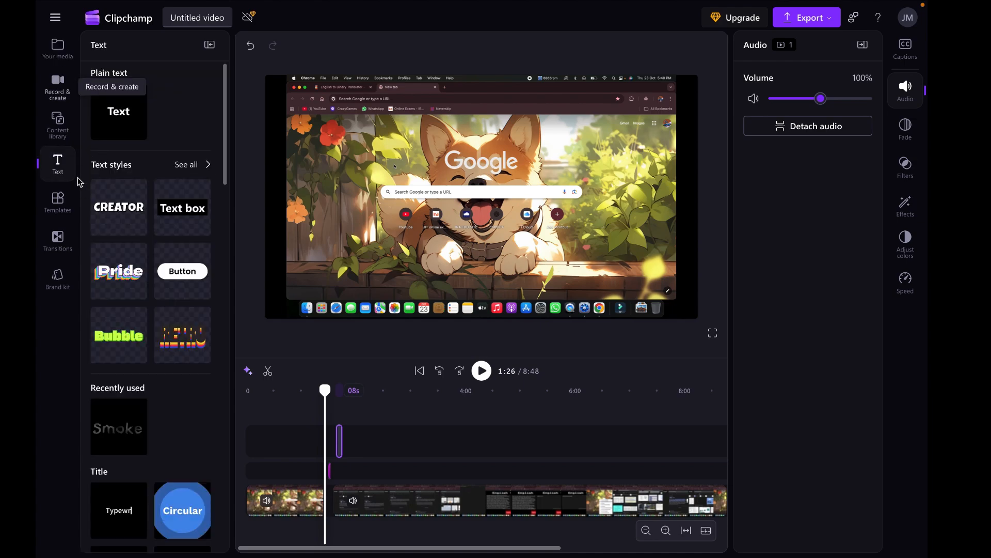
{"action": "left_click", "coordinate": [59, 138]}
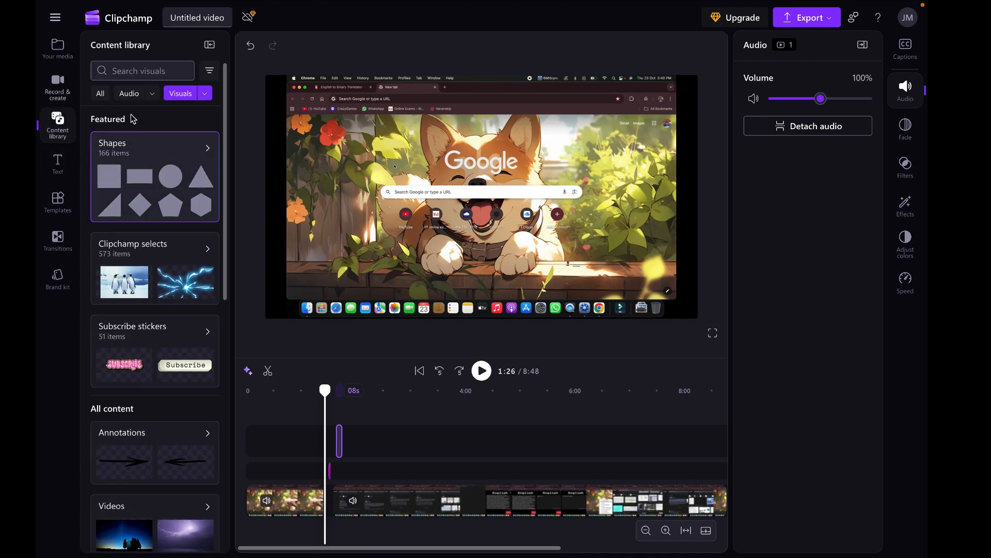
{"action": "scroll", "coordinate": [157, 303], "scroll_direction": "down", "scroll_amount": 3}
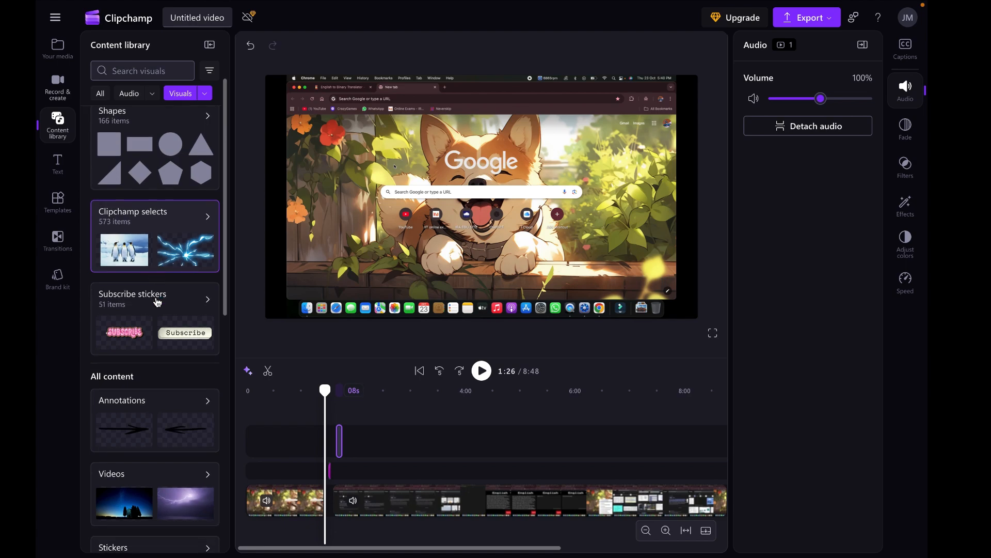
{"action": "scroll", "coordinate": [157, 303], "scroll_direction": "down", "scroll_amount": 5}
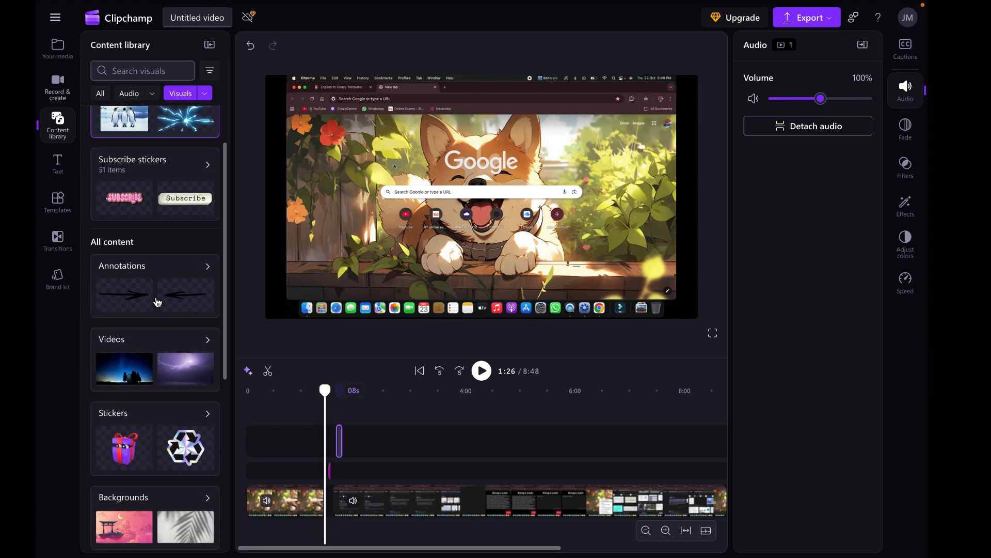
{"action": "scroll", "coordinate": [157, 302], "scroll_direction": "up", "scroll_amount": 8}
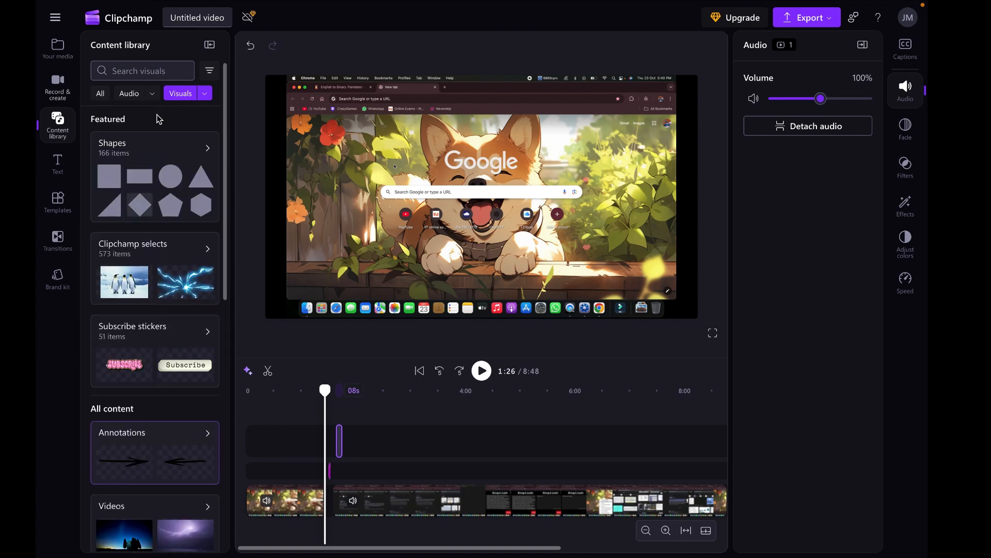
- Add the Next go around (intro) track from the Intro & outro music collection to the timeline at 1:29
{"action": "left_click", "coordinate": [137, 96]}
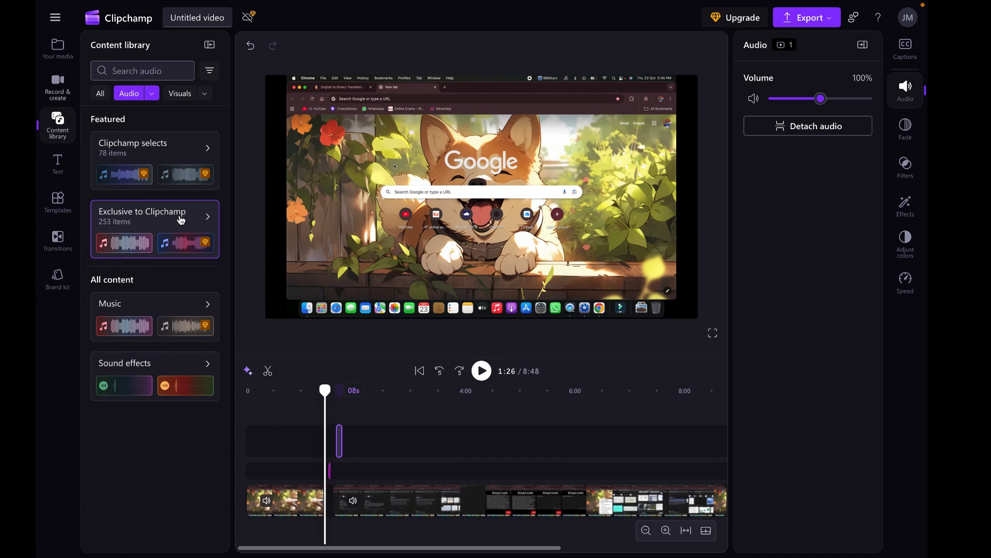
{"action": "left_click", "coordinate": [169, 307]}
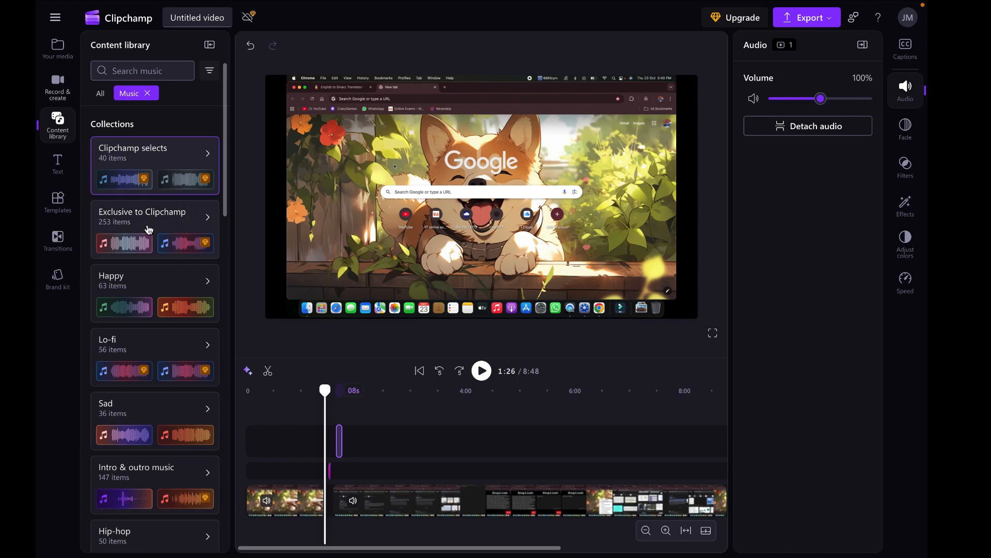
{"action": "scroll", "coordinate": [165, 433], "scroll_direction": "down", "scroll_amount": 2}
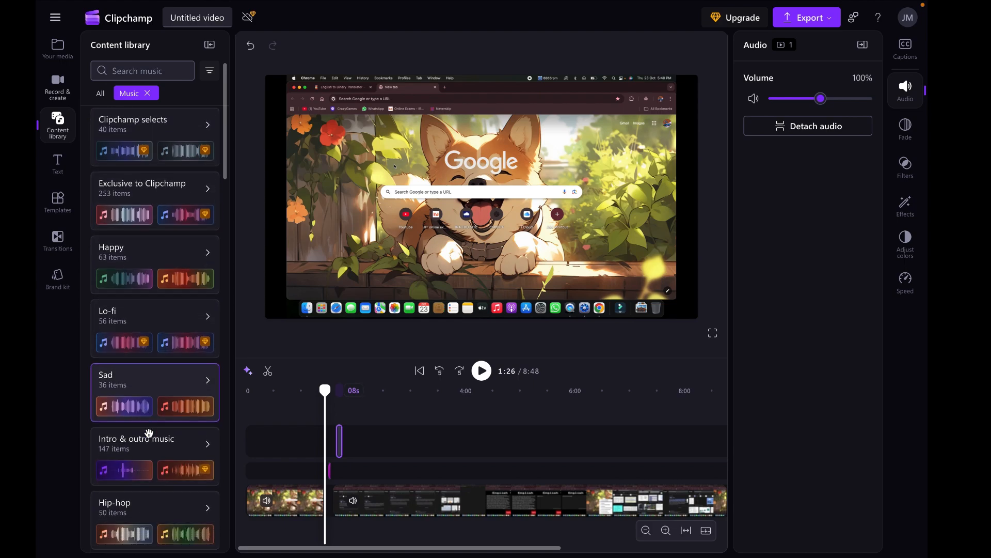
{"action": "left_click", "coordinate": [208, 411]}
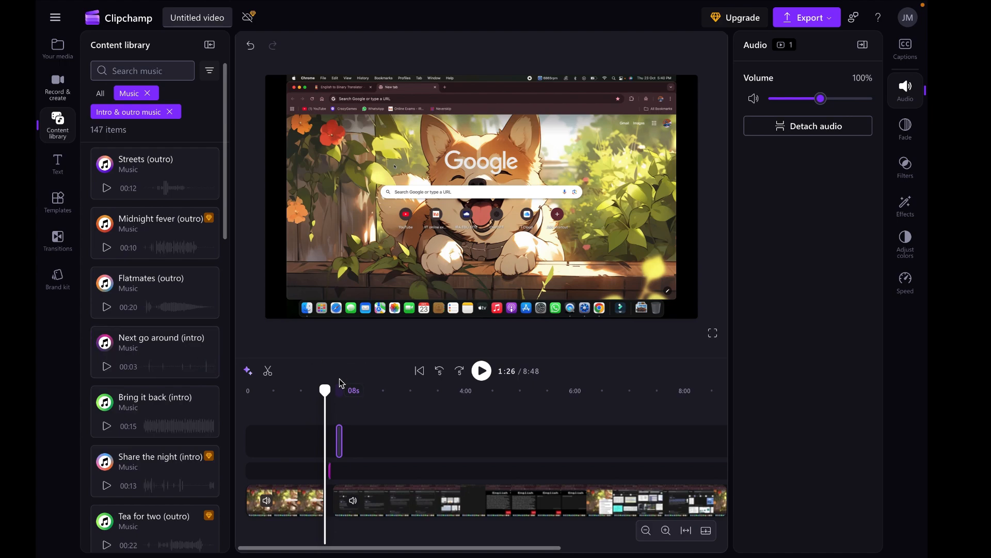
{"action": "left_click_drag", "start_coordinate": [325, 390], "coordinate": [328, 391]}
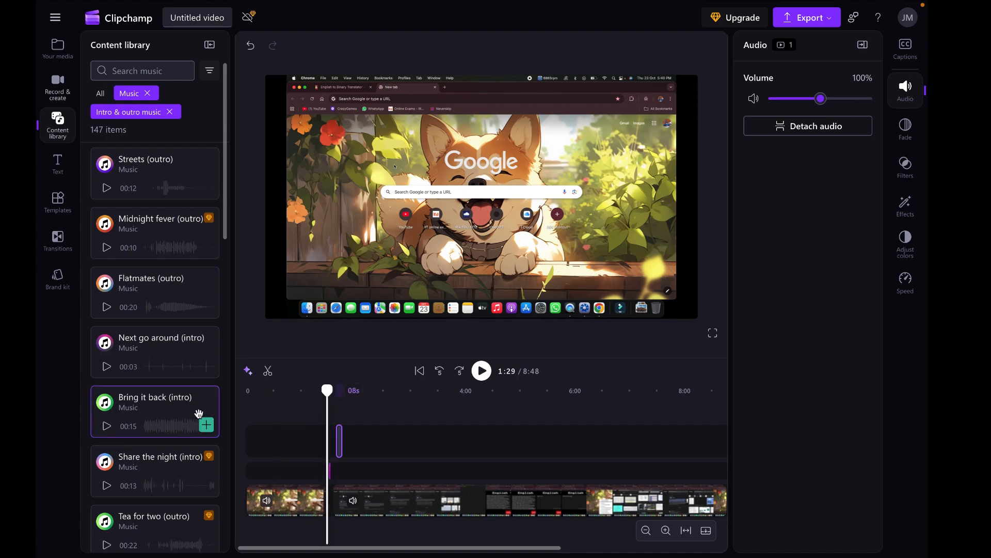
{"action": "mouse_move", "coordinate": [202, 373]}
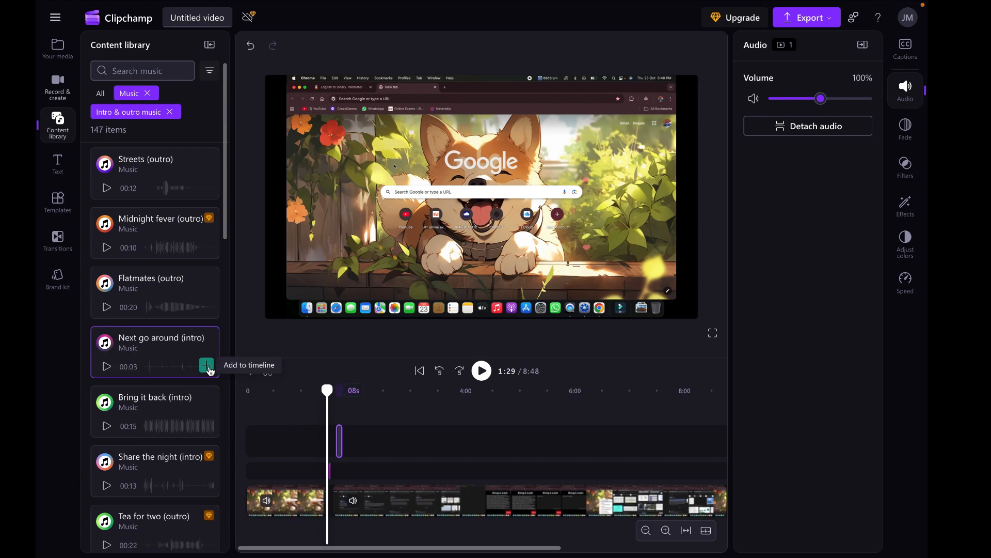
{"action": "left_click", "coordinate": [206, 367]}
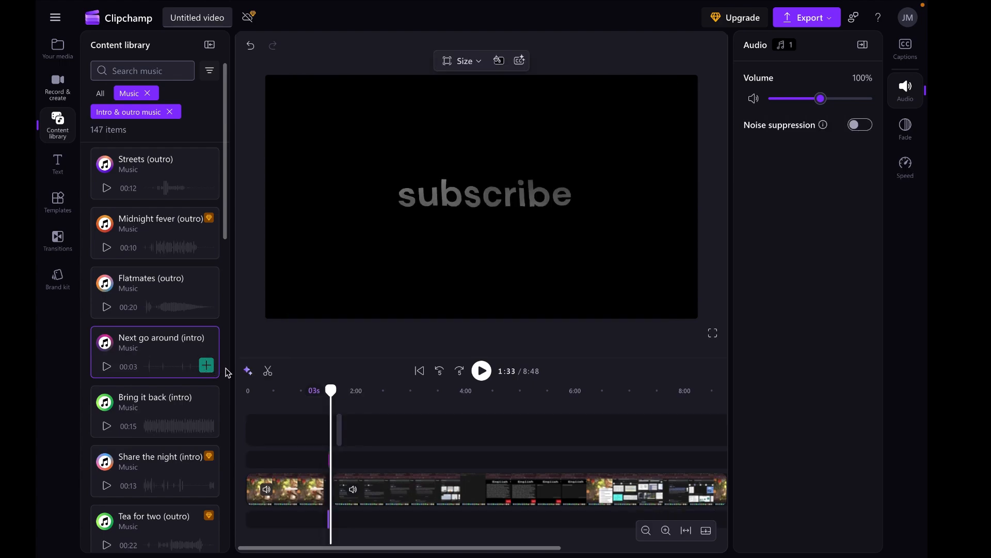
- Play back the subscribe title with its intro music, stopping at 1:35
{"action": "left_click_drag", "start_coordinate": [330, 391], "coordinate": [326, 391]}
{"action": "left_click", "coordinate": [481, 371]}
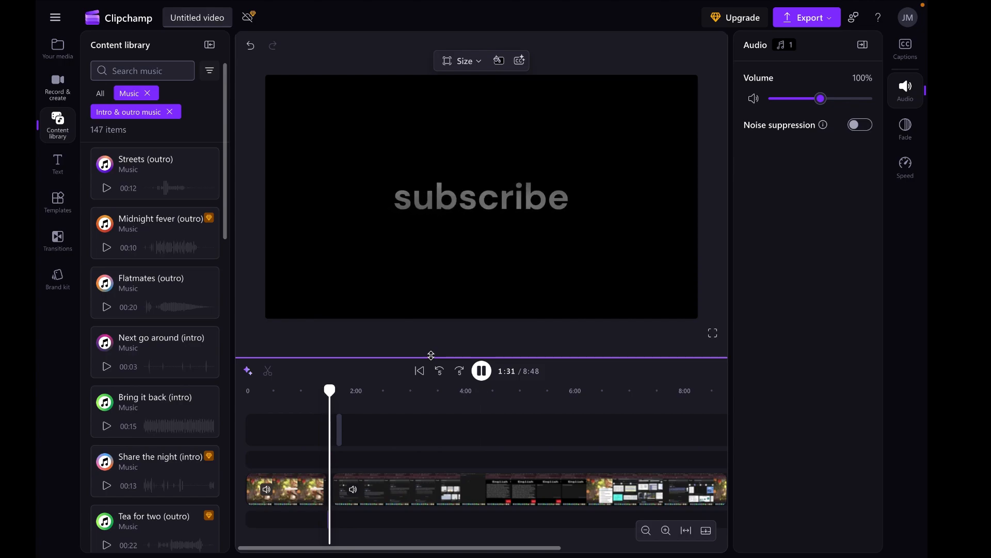
{"action": "left_click", "coordinate": [482, 373]}
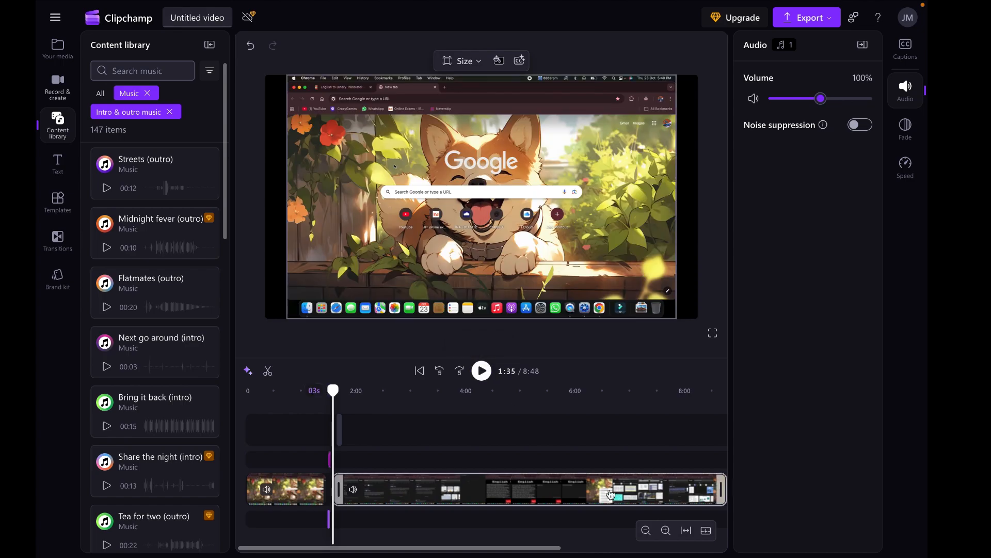
- Add the Flatmates (outro) music track at the end of the recording, at 8:48
{"action": "scroll", "coordinate": [581, 442], "scroll_direction": "right", "scroll_amount": 5}
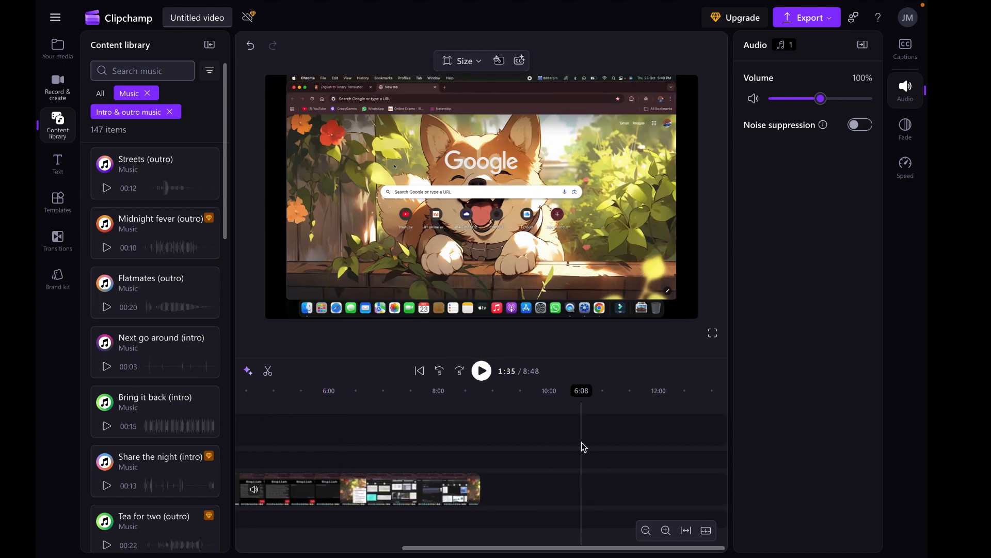
{"action": "left_click", "coordinate": [486, 445]}
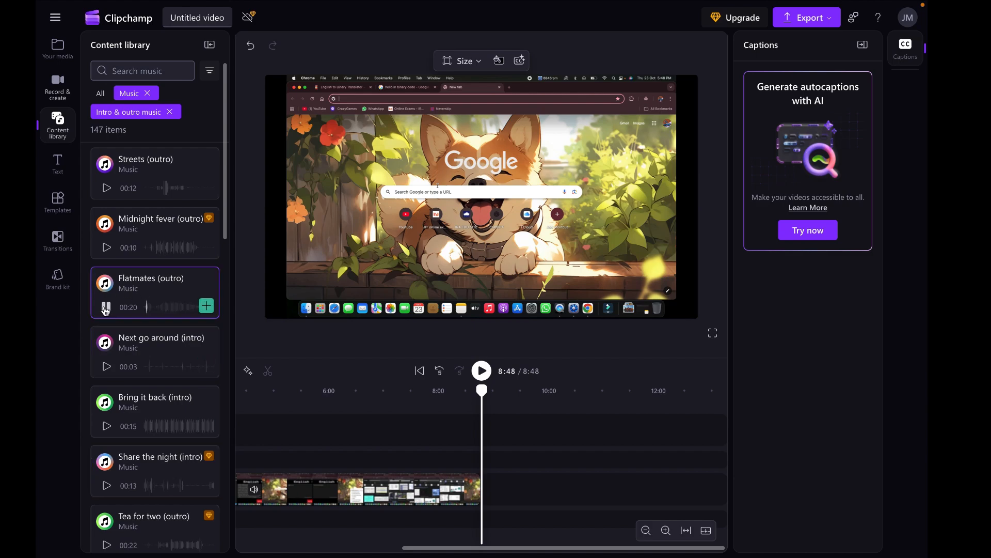
{"action": "left_click", "coordinate": [206, 306]}
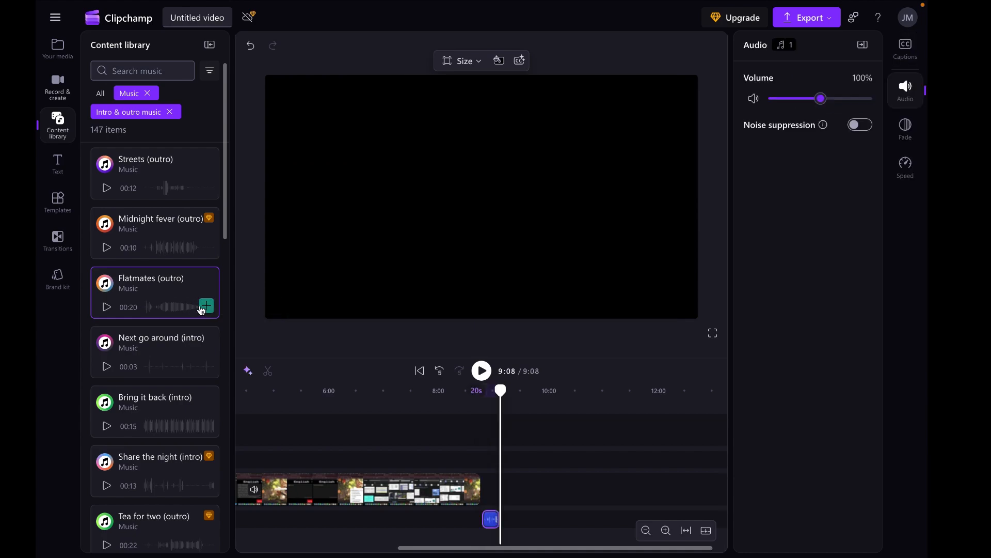
- Play back the video's ending from 8:43 into the outro music, and set the playhead to 8:49
{"action": "left_click_drag", "start_coordinate": [499, 393], "coordinate": [478, 397]}
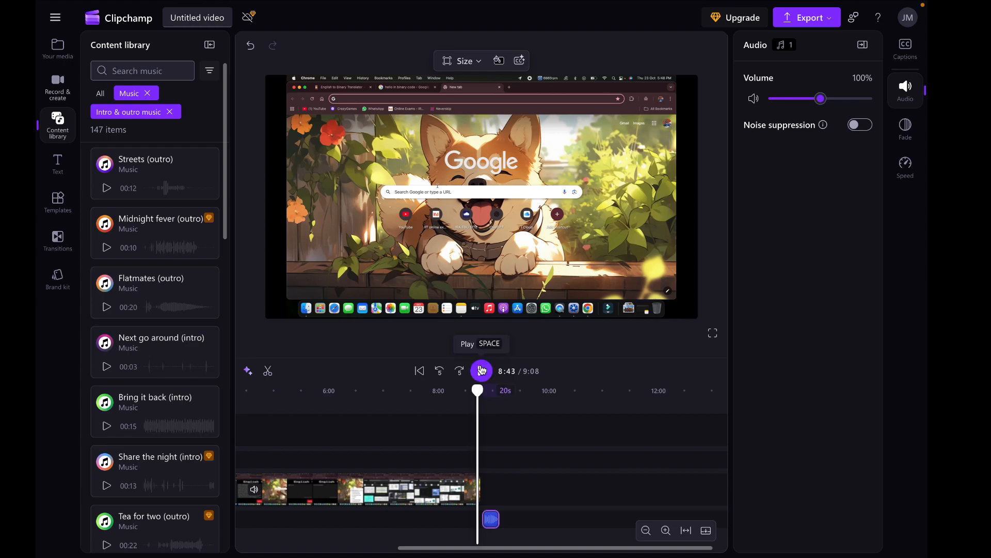
{"action": "left_click", "coordinate": [482, 369]}
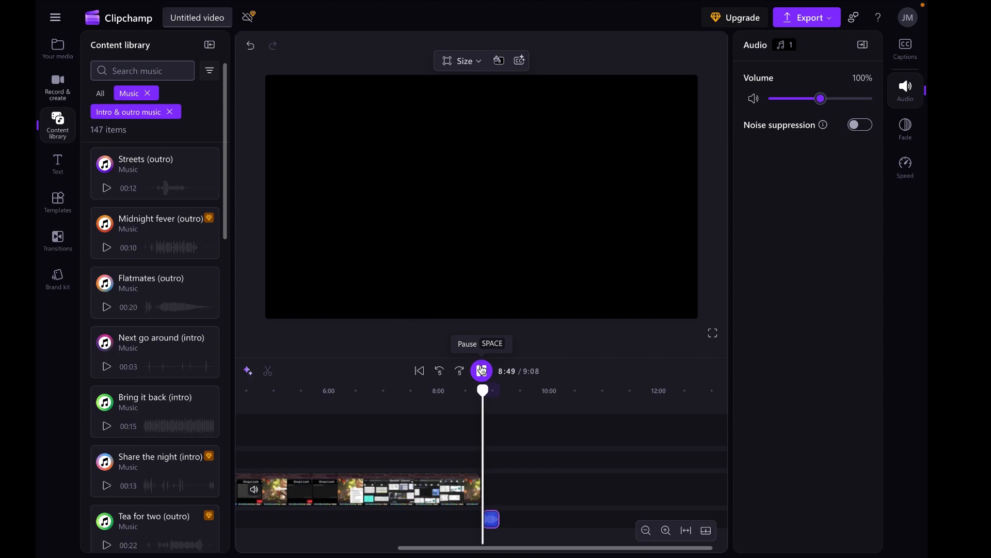
{"action": "left_click", "coordinate": [481, 370]}
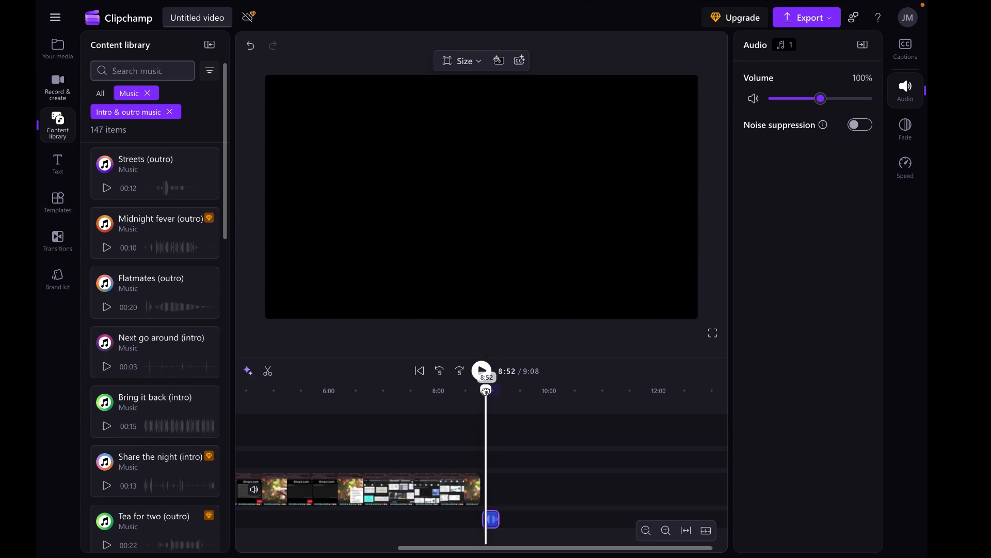
{"action": "left_click_drag", "start_coordinate": [484, 391], "coordinate": [483, 391]}
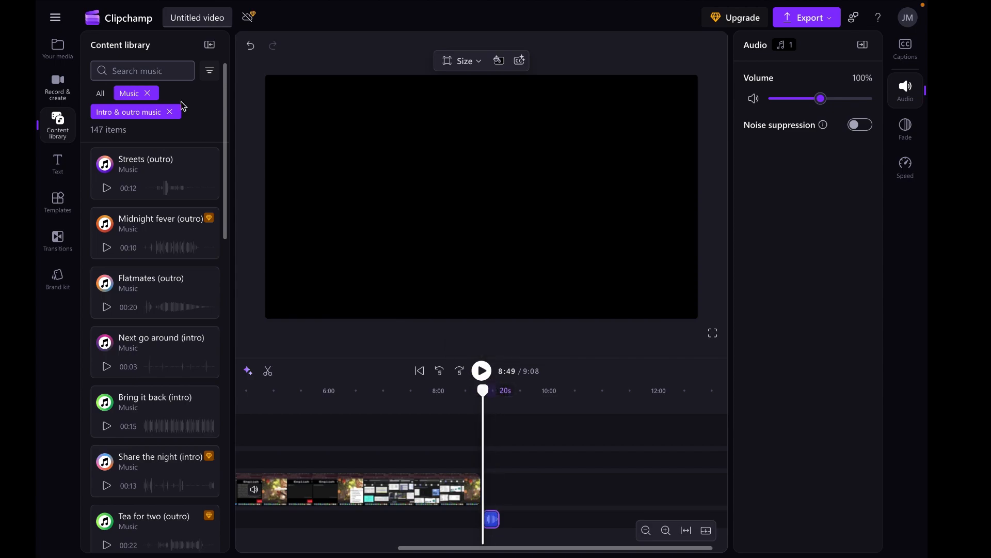
- Search the YouTube templates for "thank" and add the Colorful paints YouTube outro to the timeline at 8:49
{"action": "left_click", "coordinate": [58, 213]}
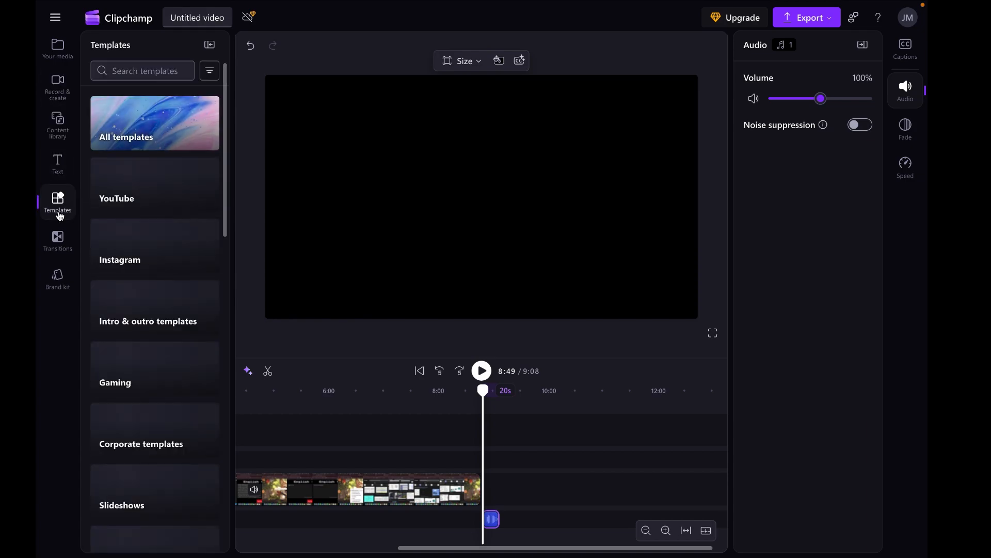
{"action": "left_click", "coordinate": [49, 249]}
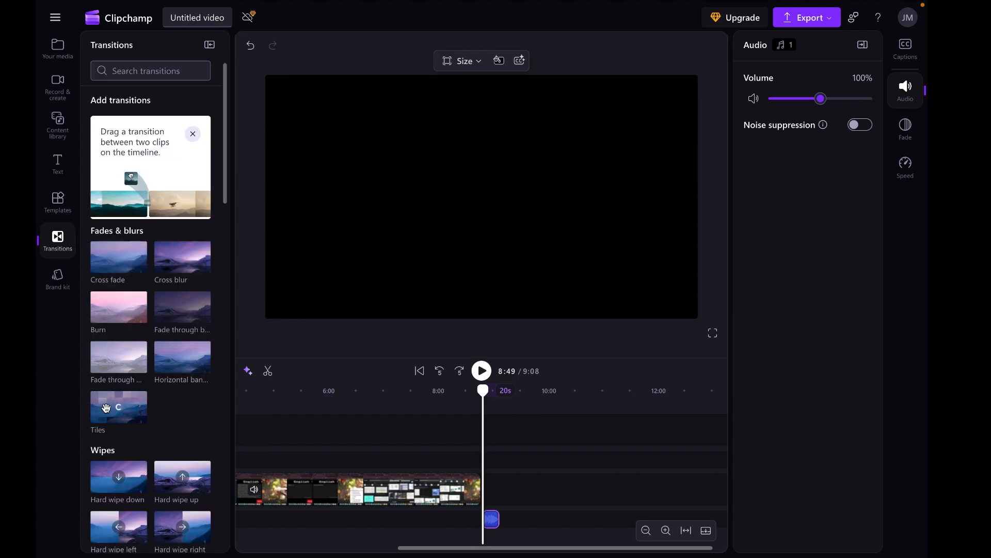
{"action": "left_click", "coordinate": [57, 204]}
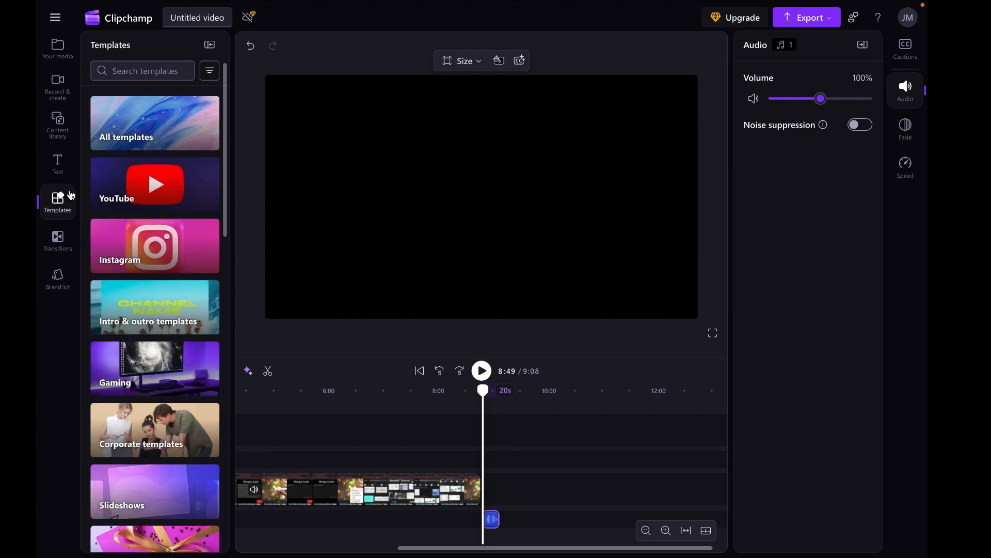
{"action": "scroll", "coordinate": [152, 413], "scroll_direction": "down", "scroll_amount": 4}
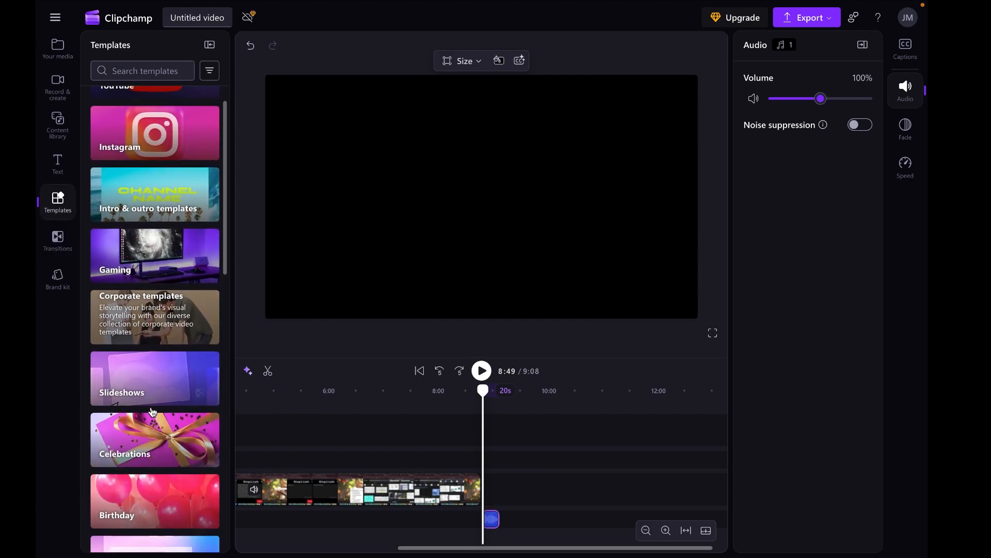
{"action": "scroll", "coordinate": [152, 412], "scroll_direction": "up", "scroll_amount": 4}
{"action": "left_click", "coordinate": [135, 194]}
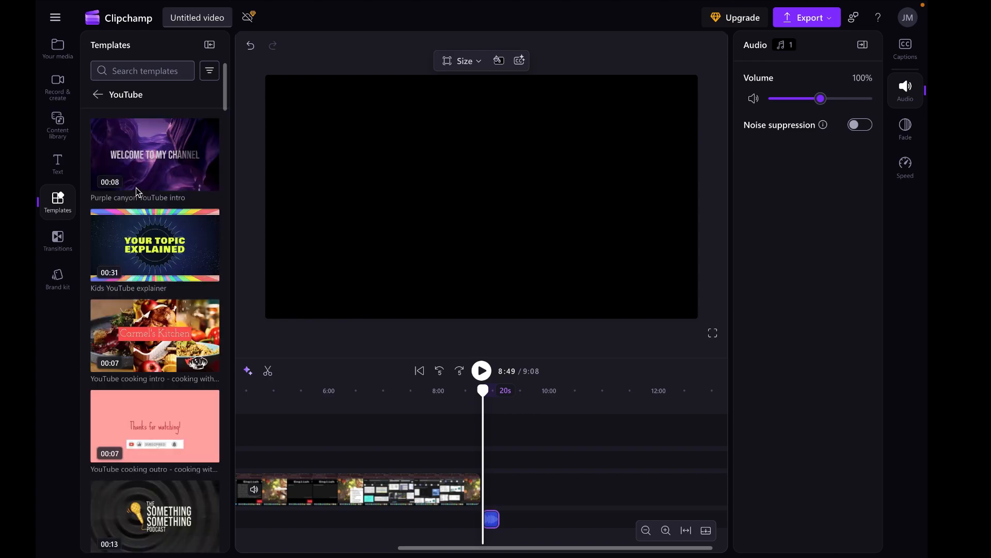
{"action": "left_click", "coordinate": [111, 70]}
{"action": "type", "text": "tha"}
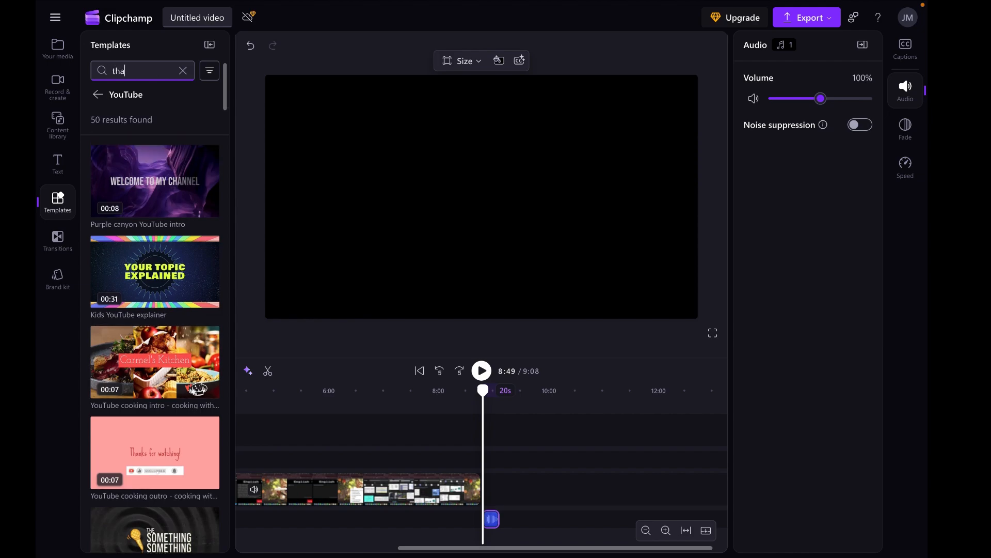
{"action": "type", "text": "nk"}
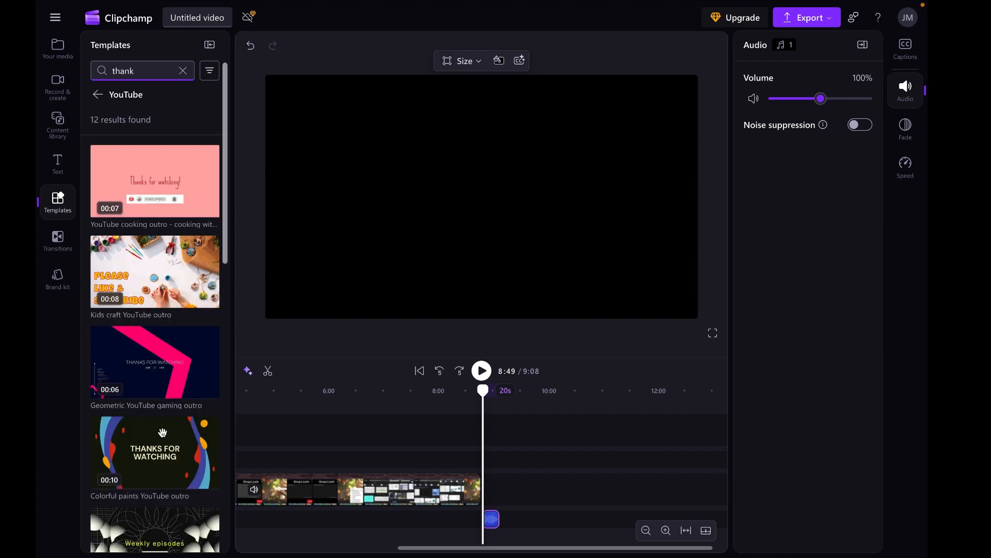
{"action": "mouse_move", "coordinate": [169, 456]}
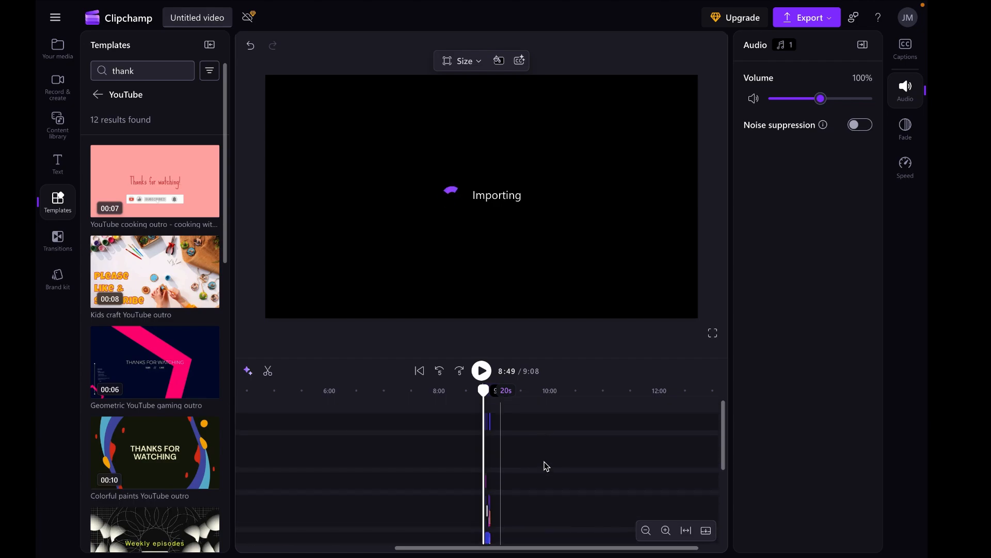
- Play back the ending with the outro template to 8:59, and return the playhead to 8:44
{"action": "left_click_drag", "start_coordinate": [484, 390], "coordinate": [481, 370]}
{"action": "left_click", "coordinate": [481, 370]}
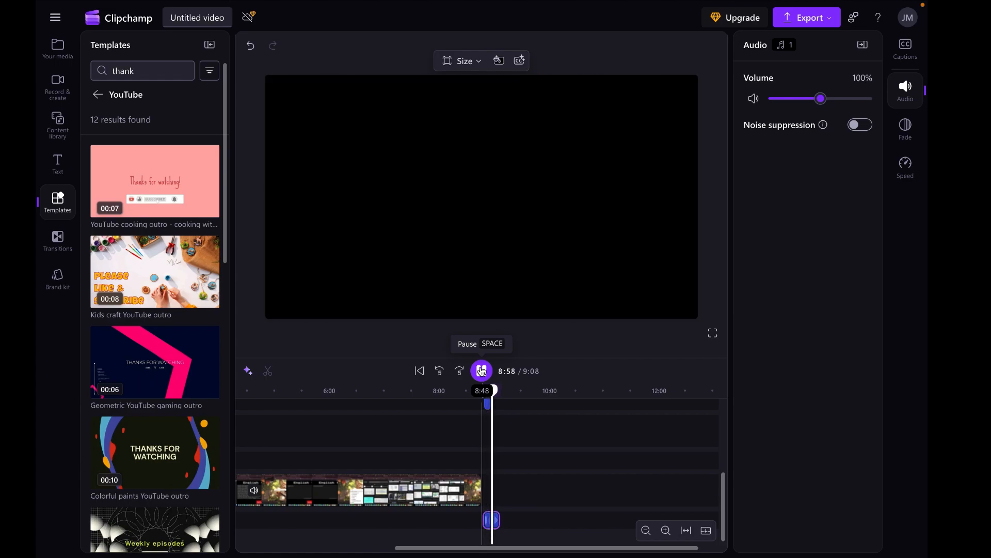
{"action": "left_click", "coordinate": [482, 371]}
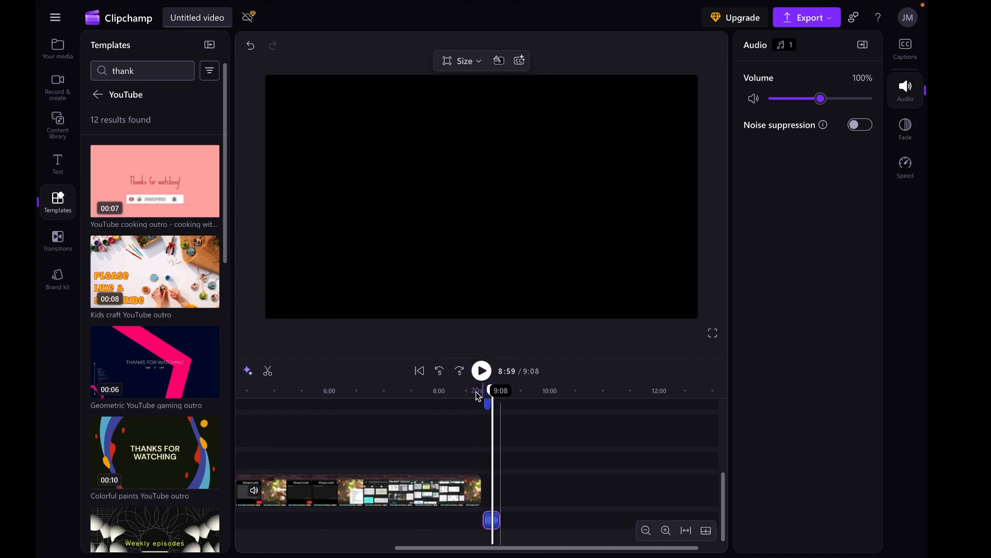
{"action": "mouse_move", "coordinate": [492, 391]}
{"action": "left_mouse_down"}
{"action": "mouse_move", "coordinate": [466, 392]}
{"action": "mouse_move", "coordinate": [479, 395]}
{"action": "left_mouse_up"}
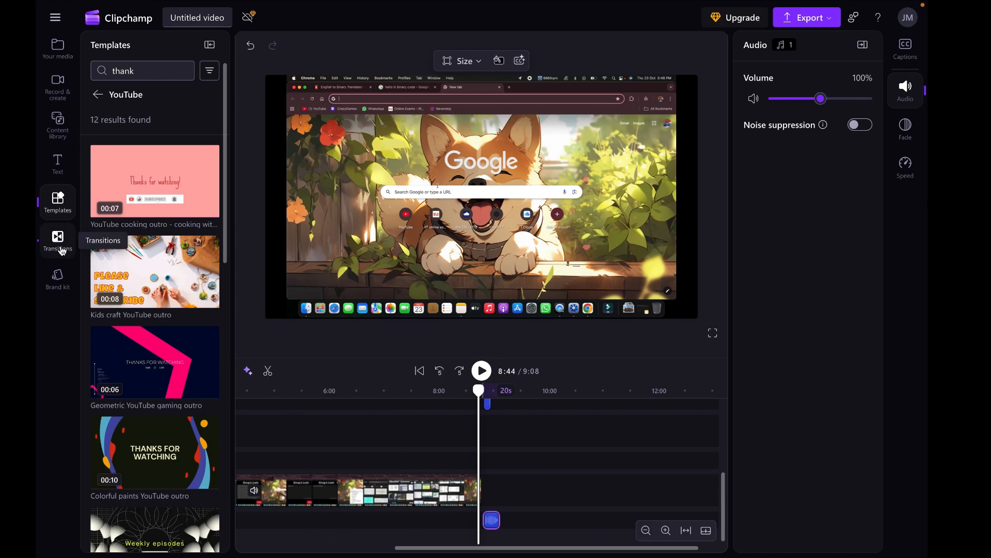
- Look through the text styles and the full range of video template categories
{"action": "left_click", "coordinate": [60, 170]}
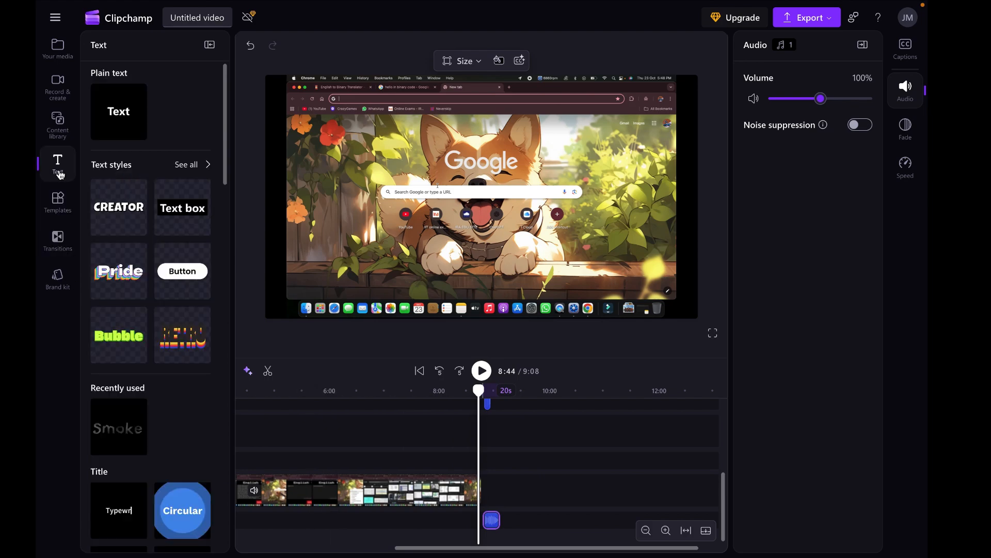
{"action": "left_click", "coordinate": [68, 206]}
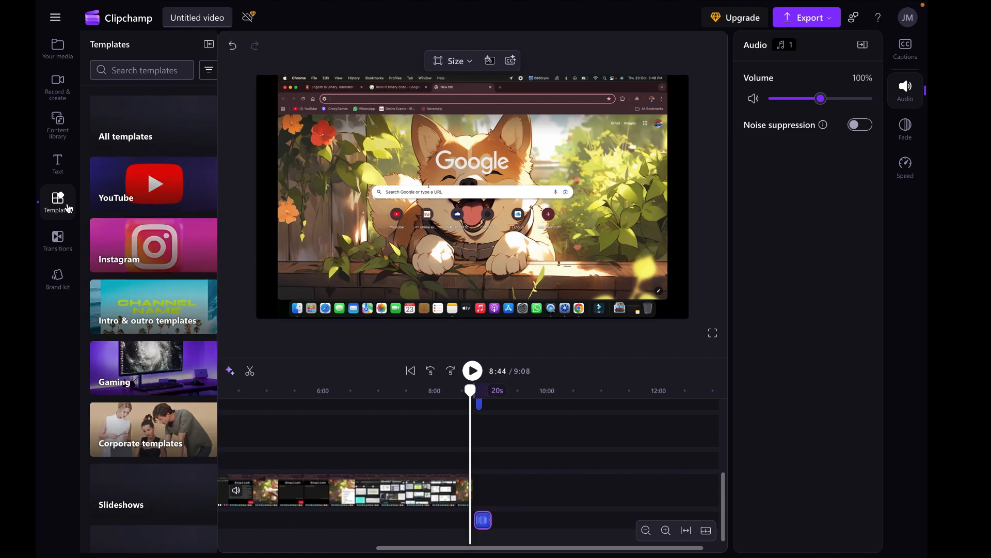
{"action": "left_click", "coordinate": [67, 207]}
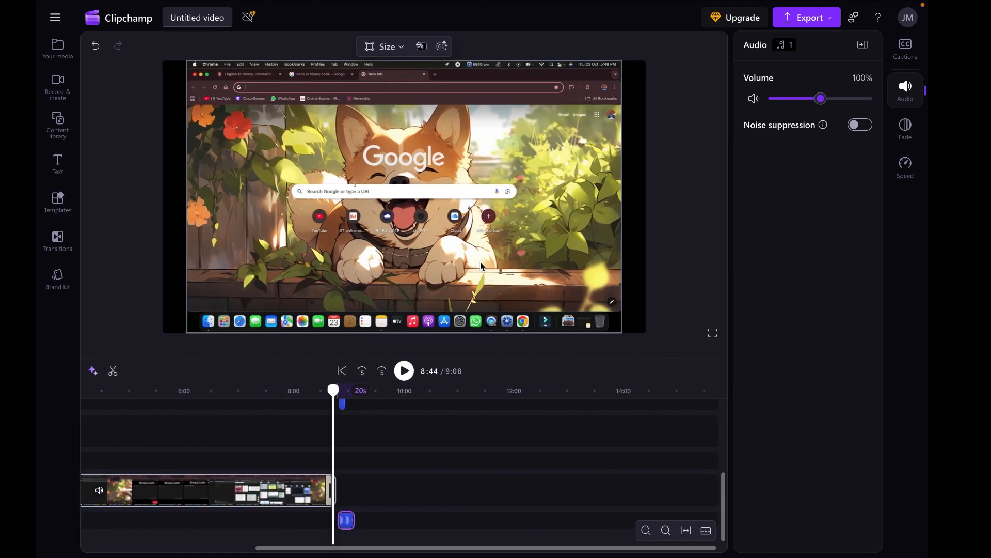
{"action": "left_click", "coordinate": [67, 206]}
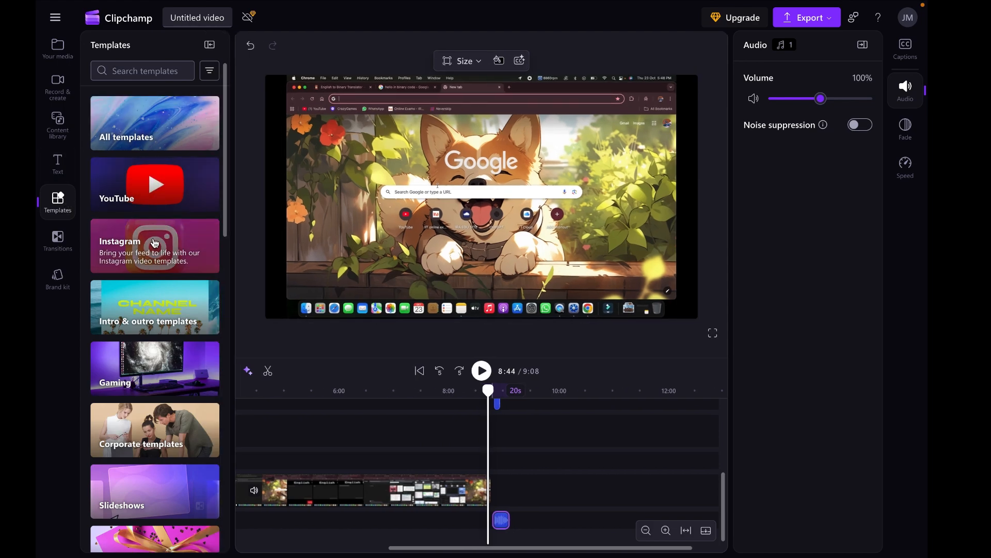
{"action": "scroll", "coordinate": [169, 215], "scroll_direction": "down", "scroll_amount": 4}
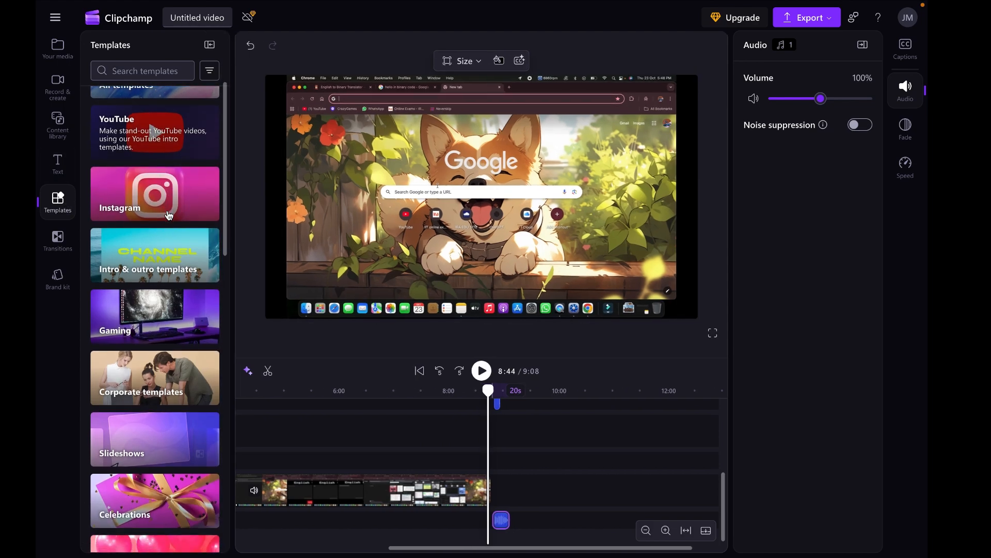
{"action": "scroll", "coordinate": [168, 214], "scroll_direction": "down", "scroll_amount": 15}
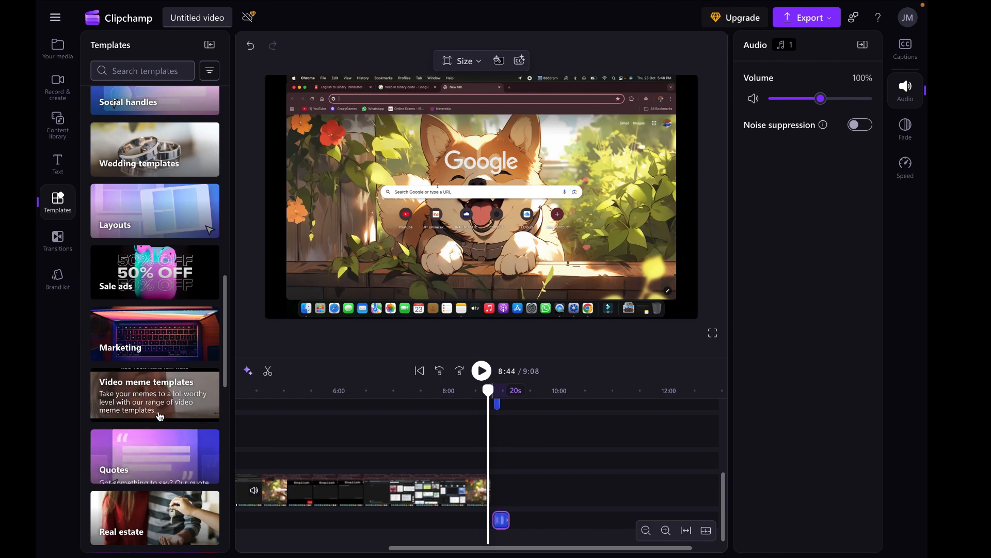
{"action": "scroll", "coordinate": [155, 444], "scroll_direction": "down", "scroll_amount": 10}
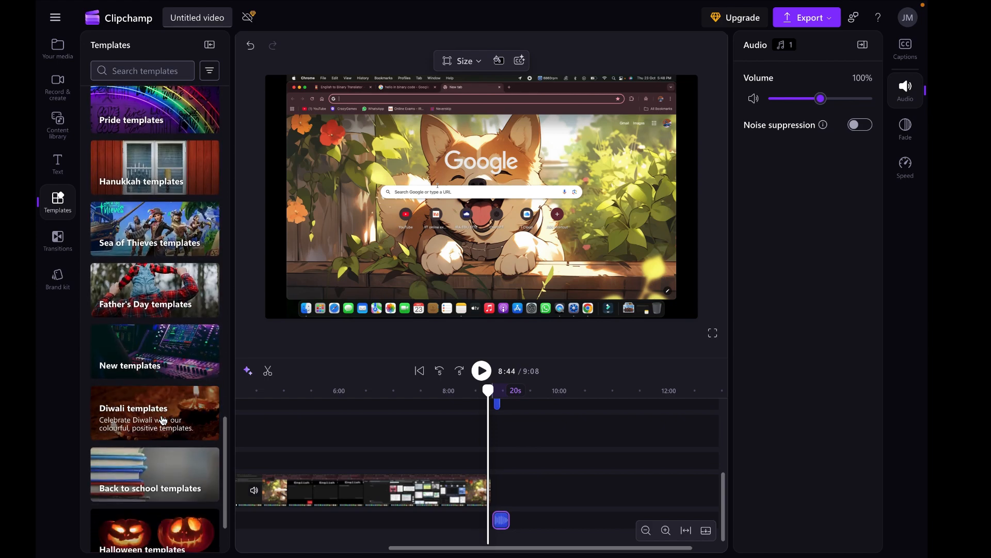
{"action": "scroll", "coordinate": [163, 421], "scroll_direction": "up", "scroll_amount": 15}
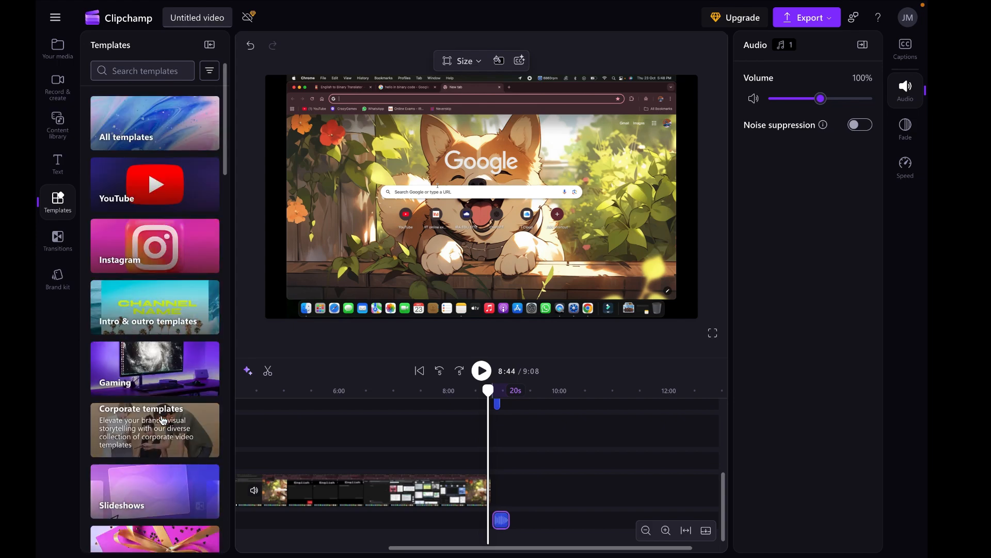
- Show the available transitions and set the playhead to the beginning of the video
{"action": "left_click", "coordinate": [70, 247]}
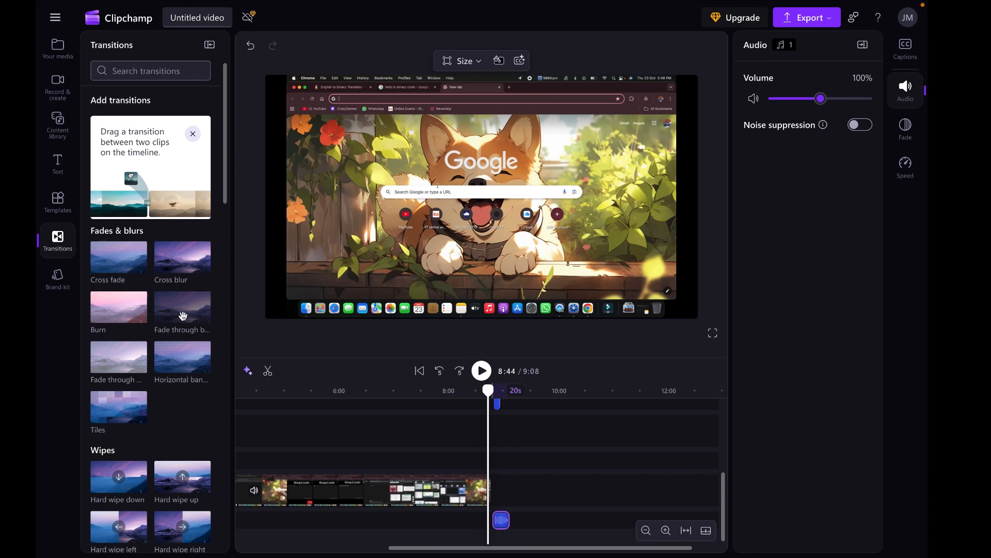
{"action": "scroll", "coordinate": [405, 420], "scroll_direction": "left", "scroll_amount": 5}
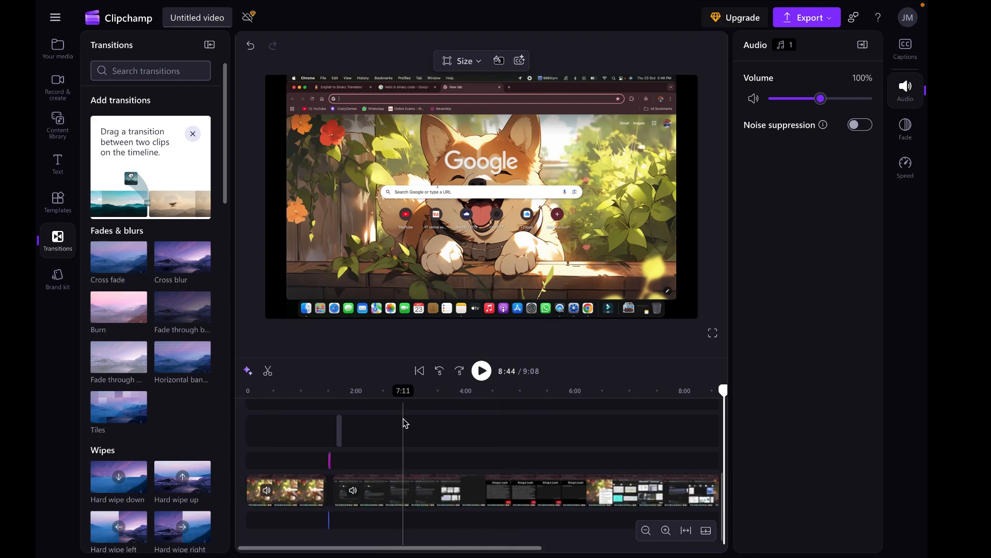
{"action": "left_click", "coordinate": [247, 390]}
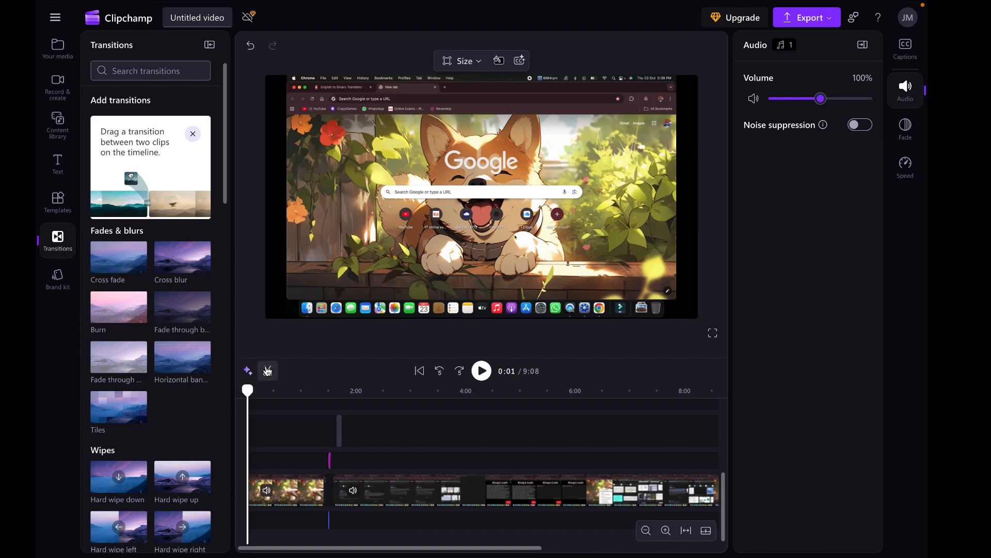
{"action": "left_click", "coordinate": [475, 282]}
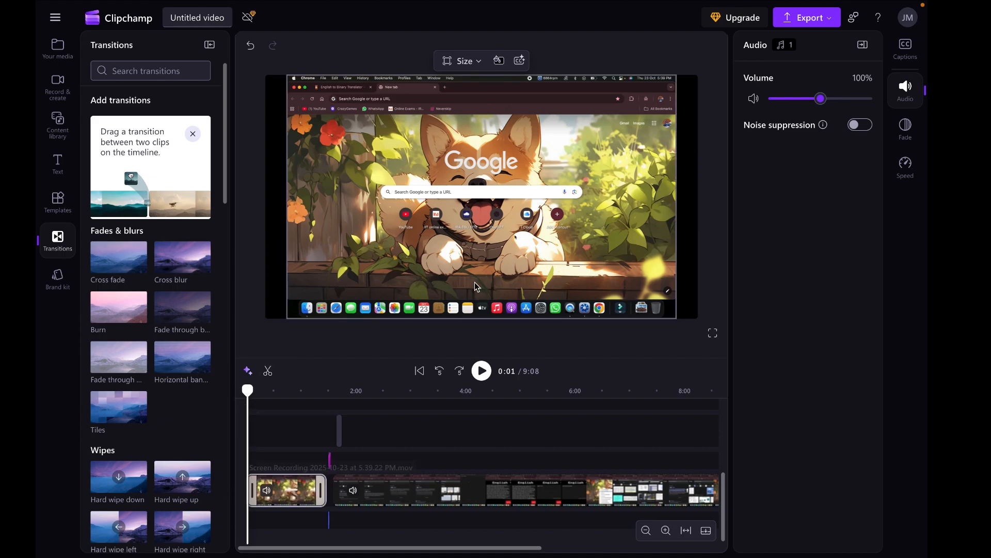
{"action": "left_click", "coordinate": [647, 325]}
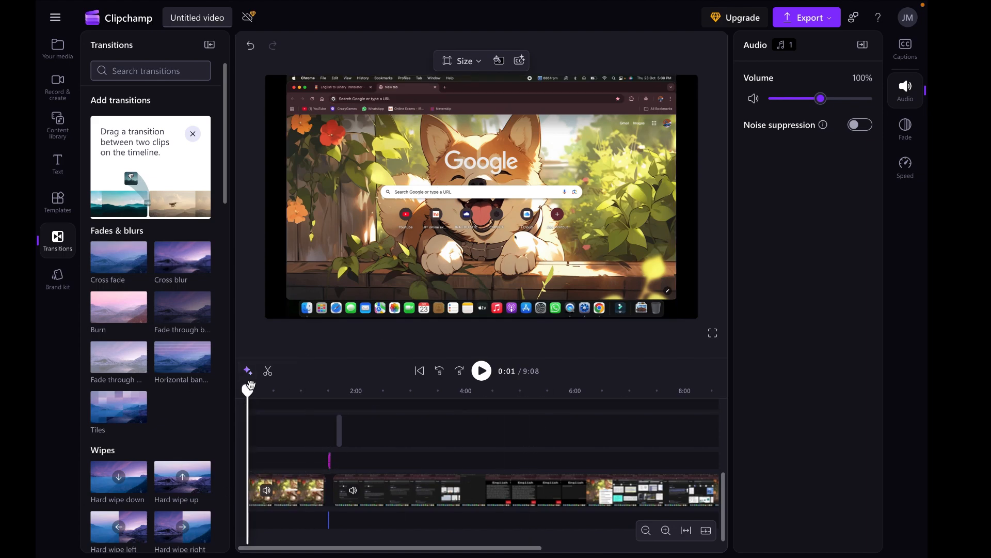
{"action": "left_click_drag", "start_coordinate": [252, 385], "coordinate": [250, 384]}
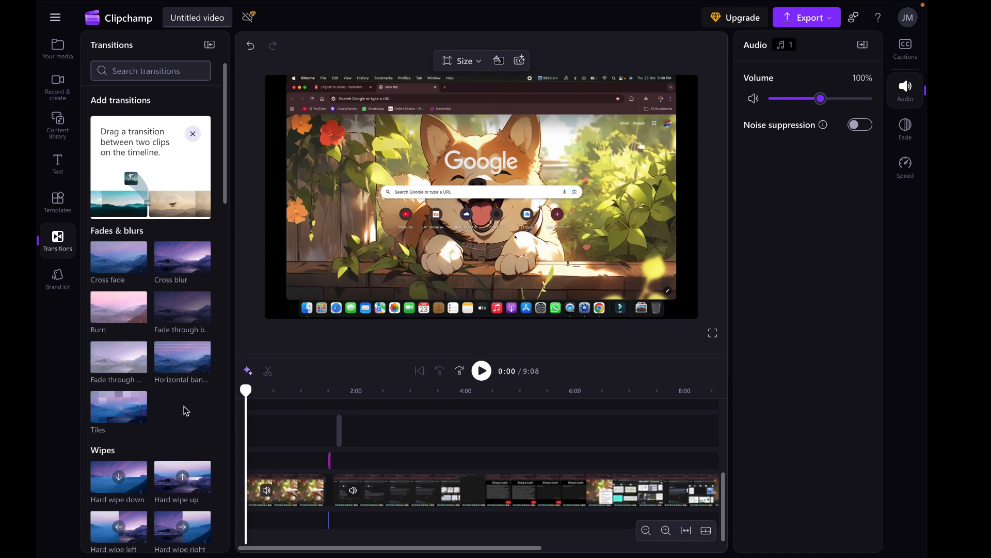
- Try to add the Hard wipe down transition to the first screen recording clip on the timeline
{"action": "scroll", "coordinate": [186, 407], "scroll_direction": "down", "scroll_amount": 1}
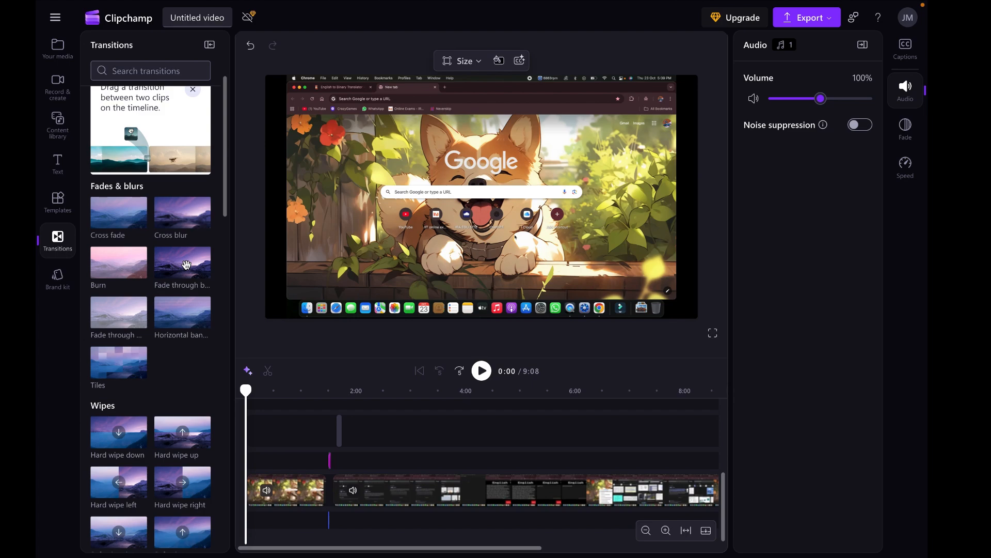
{"action": "scroll", "coordinate": [197, 382], "scroll_direction": "down", "scroll_amount": 1}
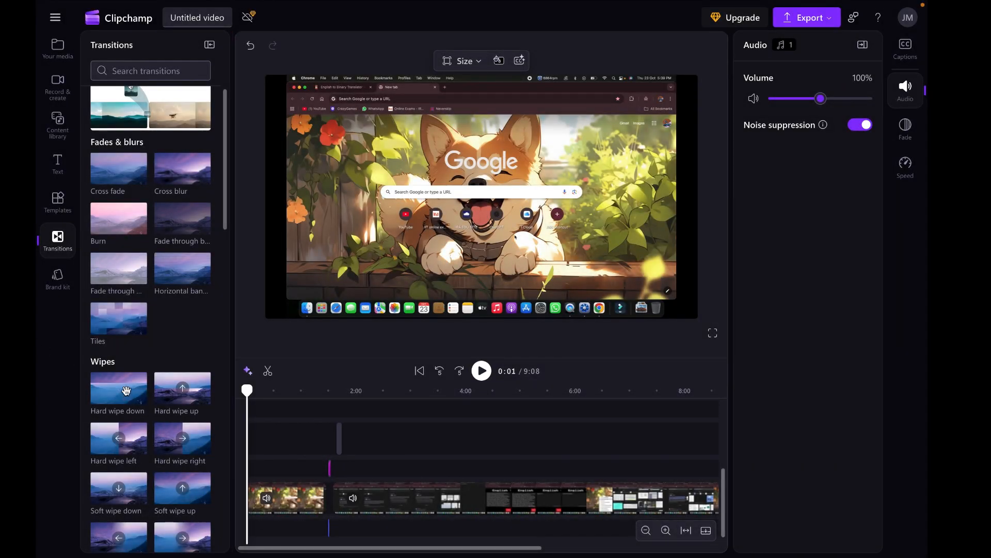
{"action": "mouse_move", "coordinate": [115, 393]}
{"action": "left_mouse_down"}
{"action": "mouse_move", "coordinate": [237, 451]}
{"action": "mouse_move", "coordinate": [277, 510]}
{"action": "left_mouse_up"}
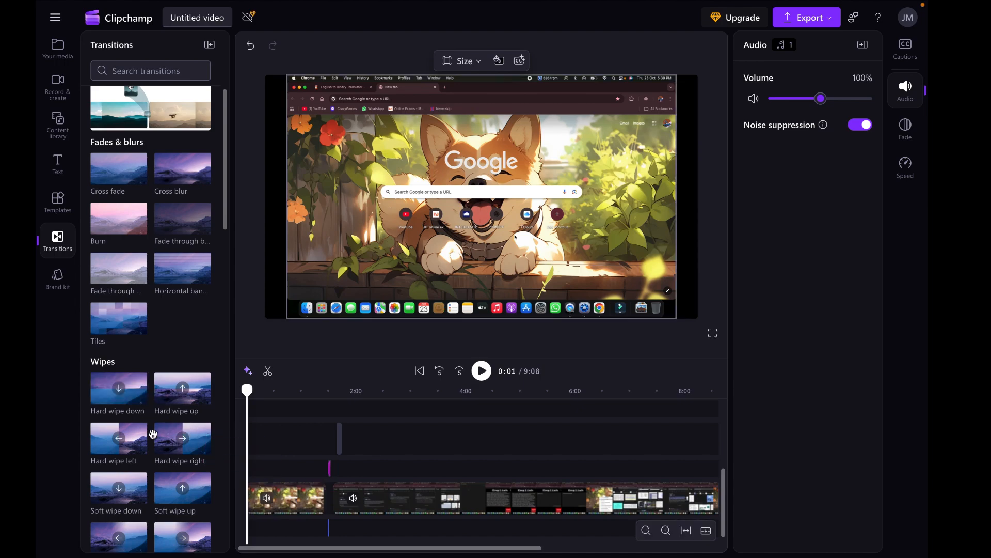
{"action": "left_click_drag", "start_coordinate": [116, 391], "coordinate": [274, 440]}
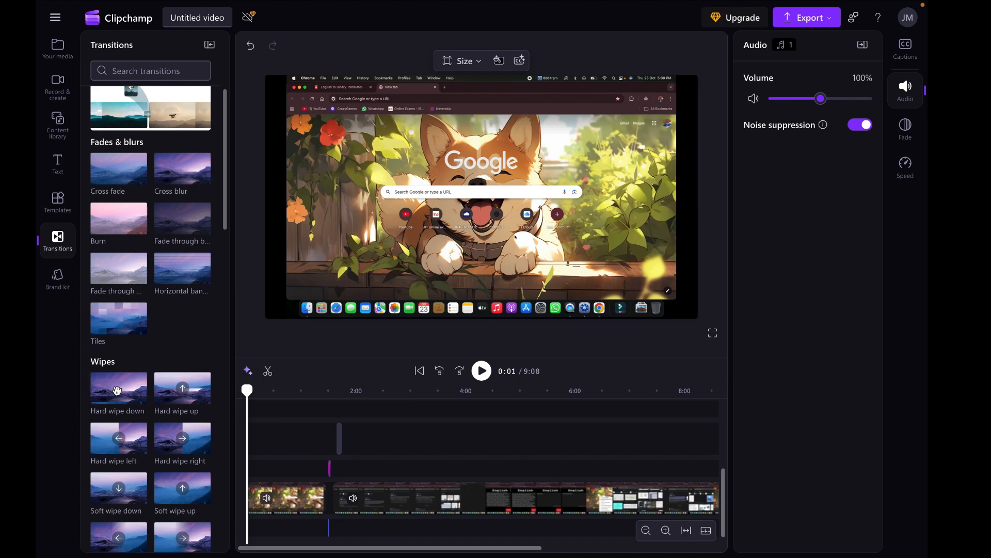
- Look at the brand kit, and return to the available transitions
{"action": "left_click", "coordinate": [58, 278]}
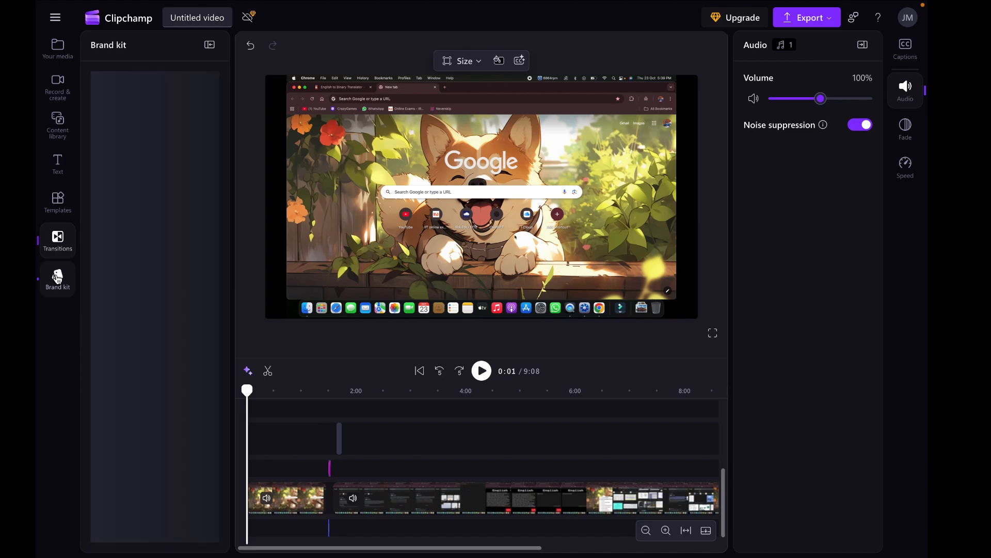
{"action": "left_click", "coordinate": [58, 238]}
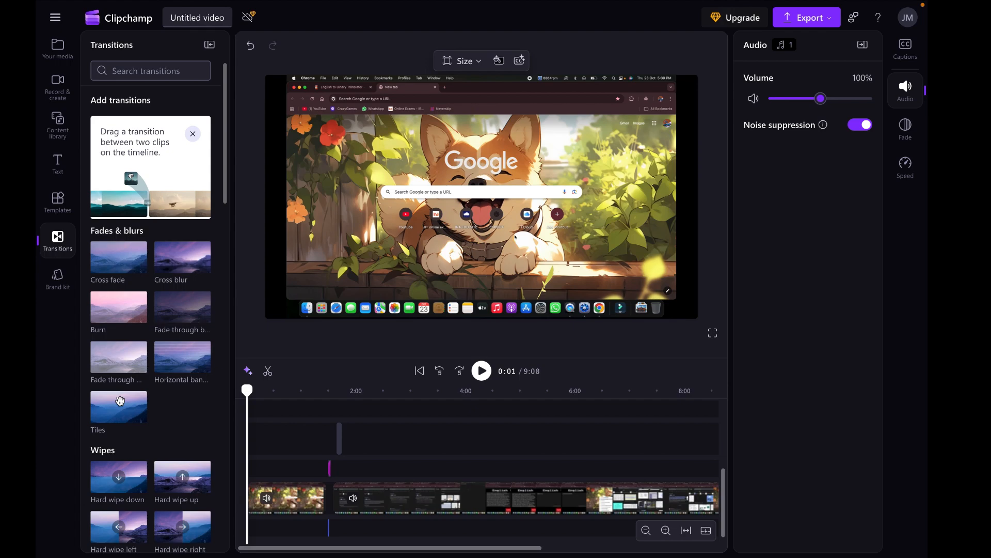
{"action": "scroll", "coordinate": [490, 418], "scroll_direction": "down", "scroll_amount": 1}
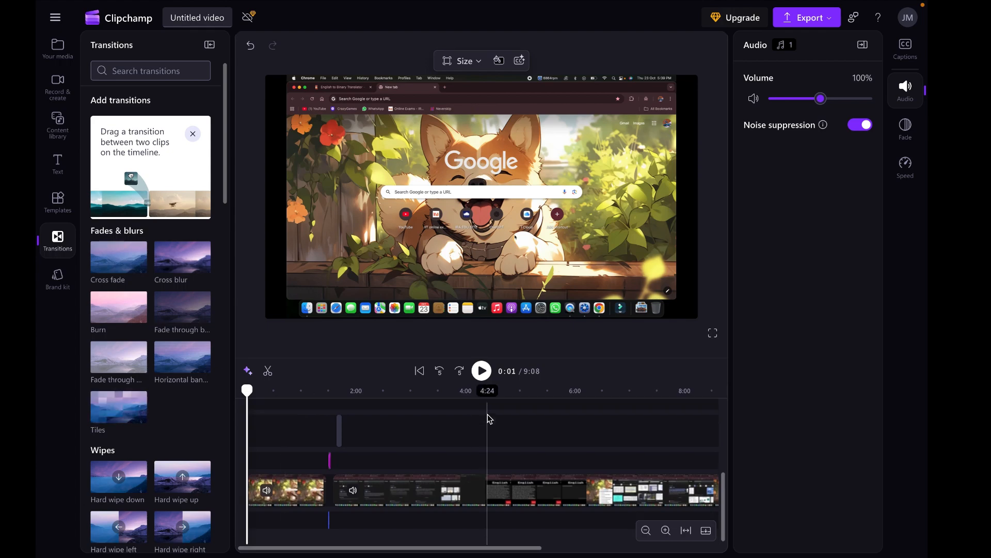
{"action": "scroll", "coordinate": [488, 415], "scroll_direction": "up", "scroll_amount": 3}
{"action": "scroll", "coordinate": [488, 415], "scroll_direction": "down", "scroll_amount": 3}
- Open the AI transcription settings for autocaptions and show the project language choices
{"action": "left_click", "coordinate": [904, 49]}
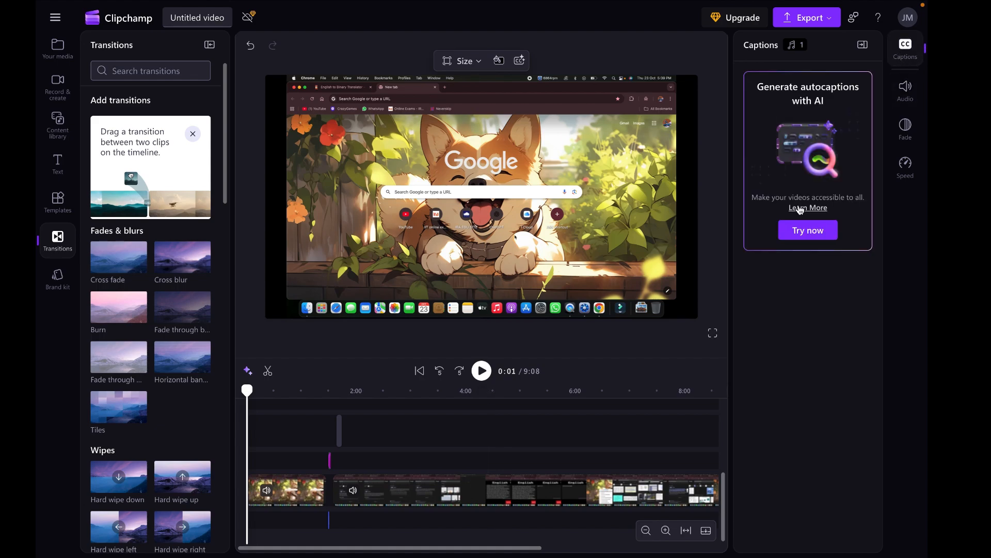
{"action": "left_click", "coordinate": [524, 253]}
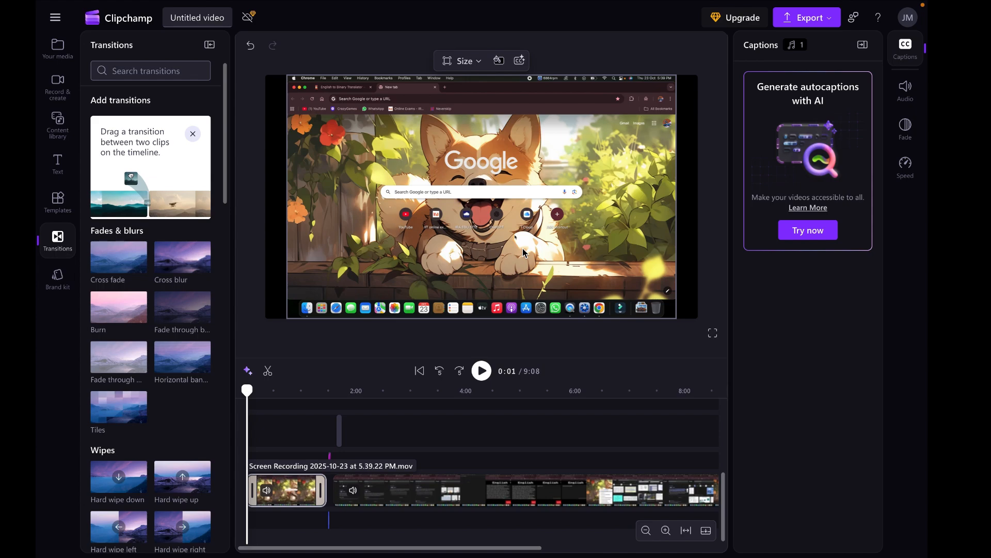
{"action": "left_click", "coordinate": [823, 231]}
{"action": "left_click", "coordinate": [628, 284]}
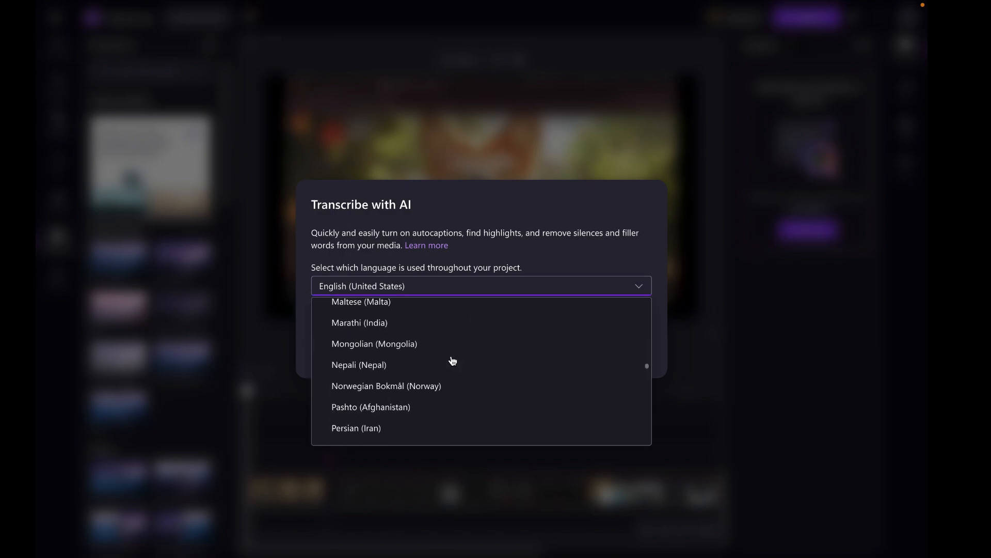
- Look through the available transcription languages from Afrikaans to Spanish, and cancel the transcription
{"action": "scroll", "coordinate": [453, 360], "scroll_direction": "up", "scroll_amount": 15}
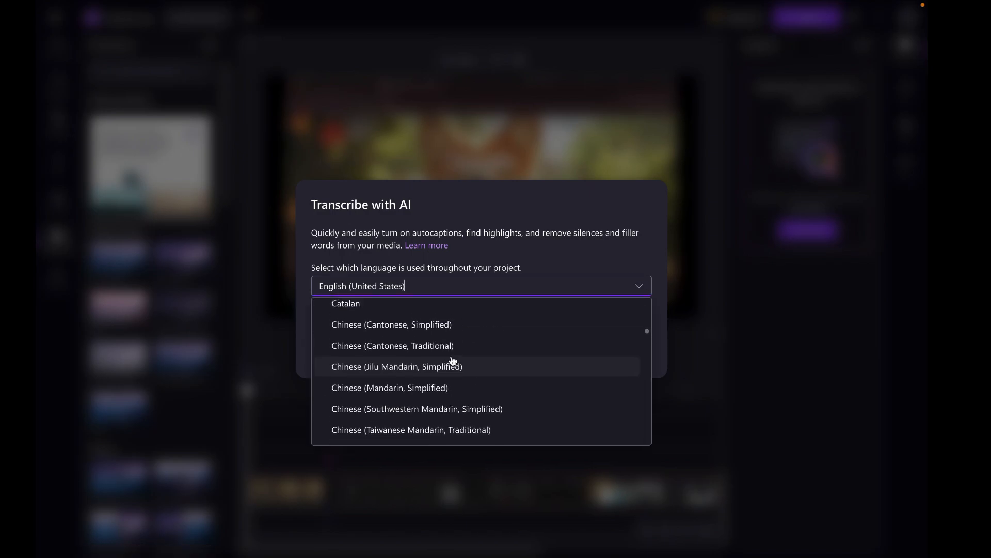
{"action": "scroll", "coordinate": [453, 360], "scroll_direction": "up", "scroll_amount": 5}
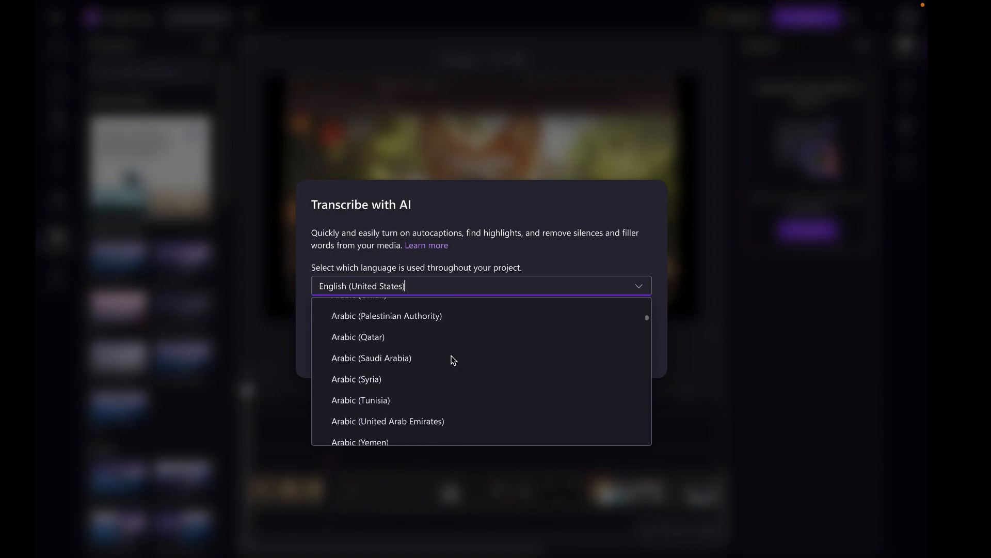
{"action": "scroll", "coordinate": [452, 360], "scroll_direction": "up", "scroll_amount": 5}
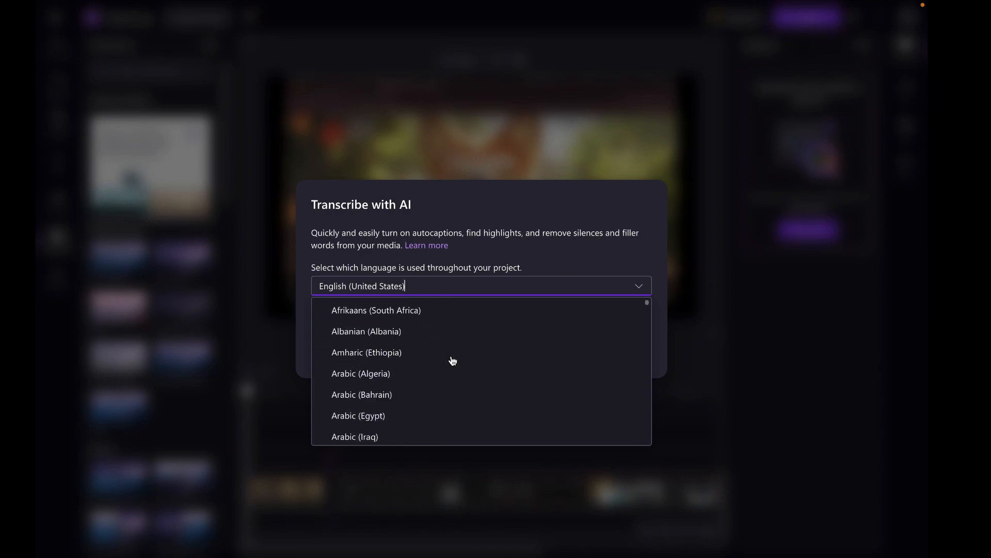
{"action": "scroll", "coordinate": [452, 360], "scroll_direction": "down", "scroll_amount": 3}
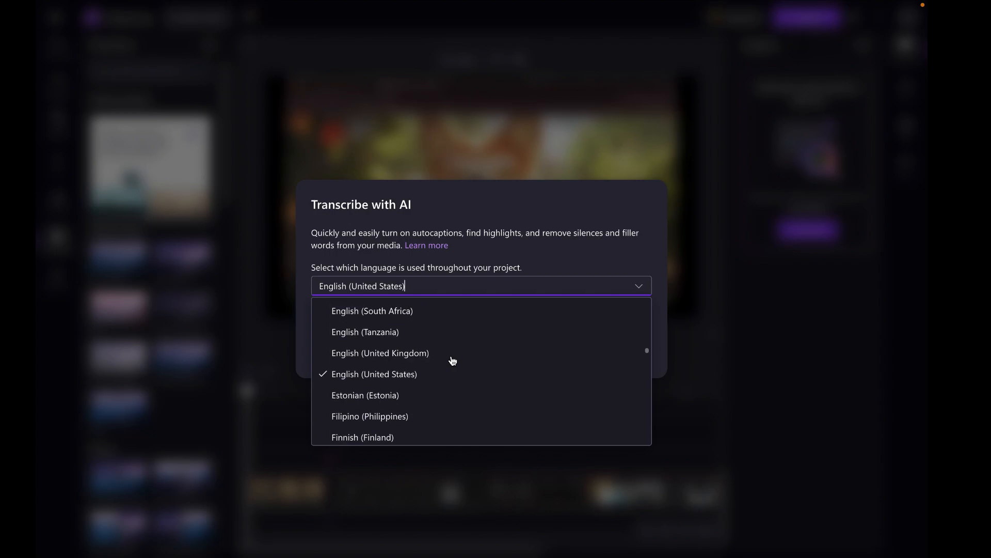
{"action": "scroll", "coordinate": [452, 360], "scroll_direction": "down", "scroll_amount": 2}
{"action": "scroll", "coordinate": [452, 360], "scroll_direction": "down", "scroll_amount": 3}
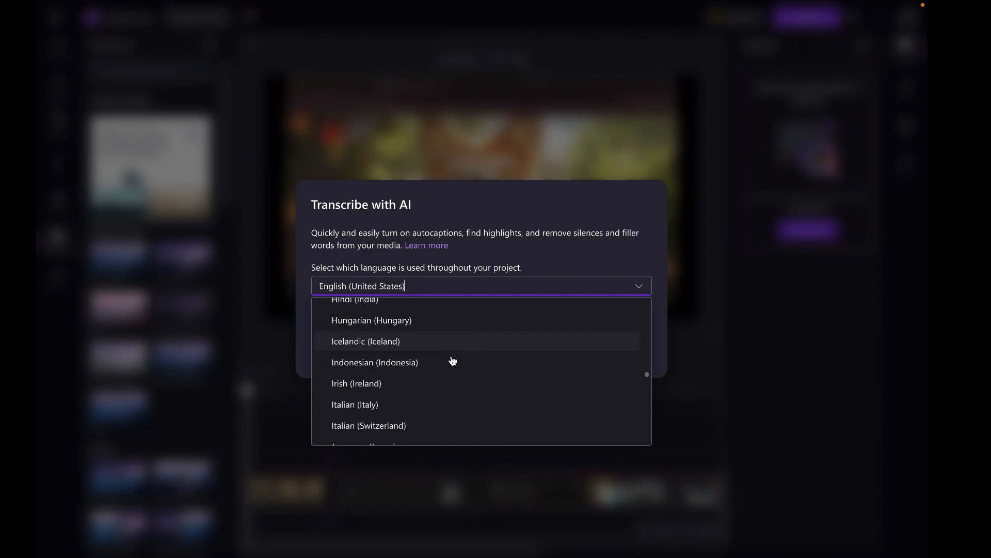
{"action": "scroll", "coordinate": [452, 360], "scroll_direction": "up", "scroll_amount": 5}
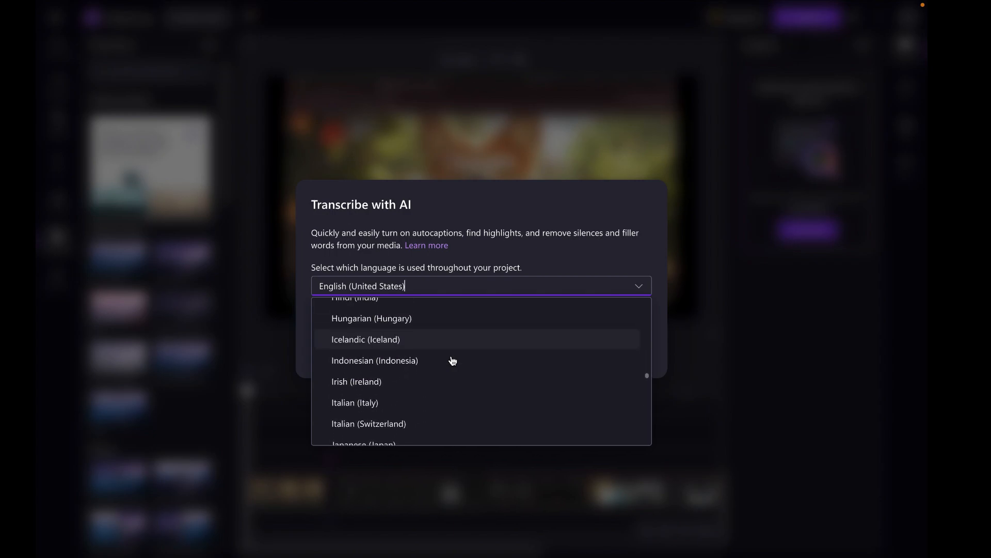
{"action": "scroll", "coordinate": [452, 360], "scroll_direction": "up", "scroll_amount": 1}
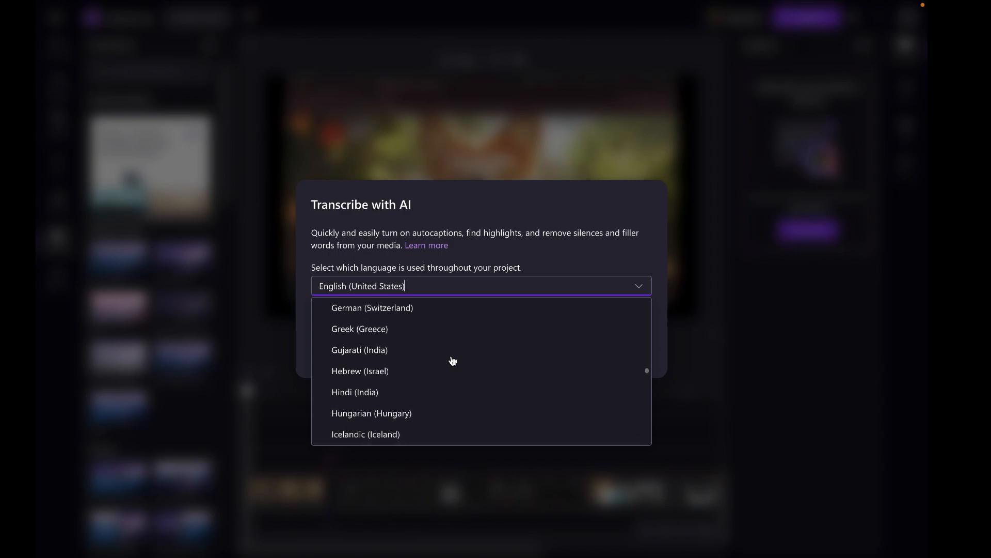
{"action": "scroll", "coordinate": [453, 360], "scroll_direction": "down", "scroll_amount": 6}
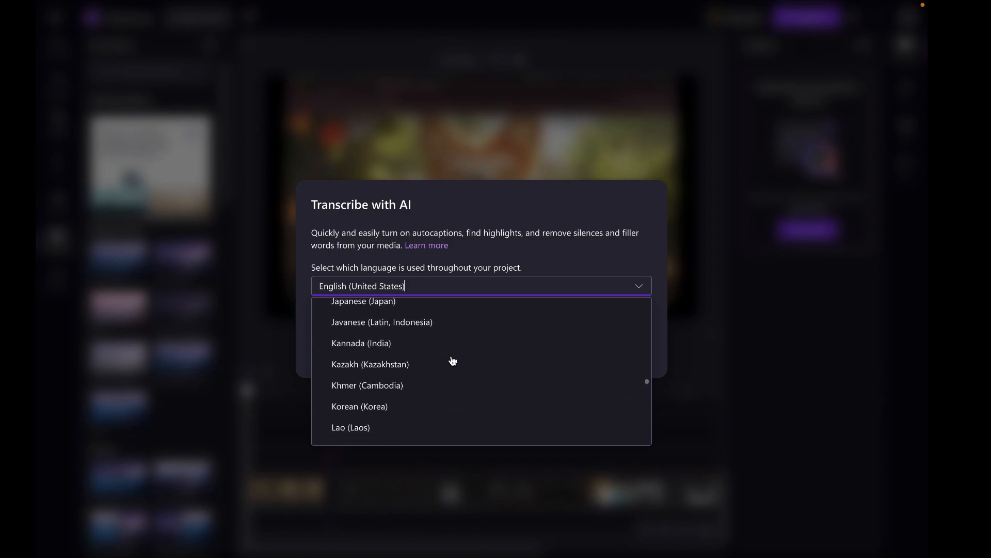
{"action": "scroll", "coordinate": [452, 360], "scroll_direction": "down", "scroll_amount": 4}
{"action": "scroll", "coordinate": [453, 360], "scroll_direction": "down", "scroll_amount": 10}
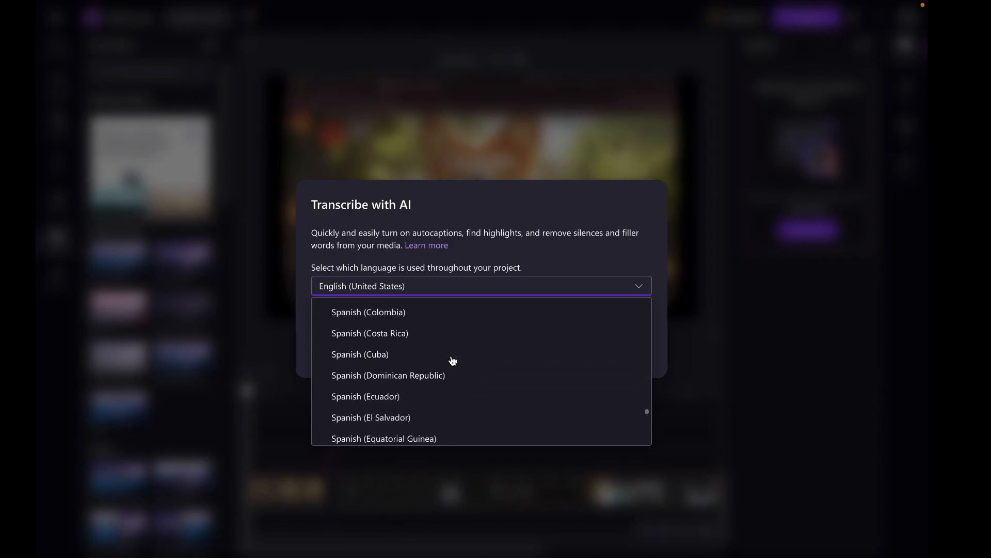
{"action": "left_click", "coordinate": [608, 247]}
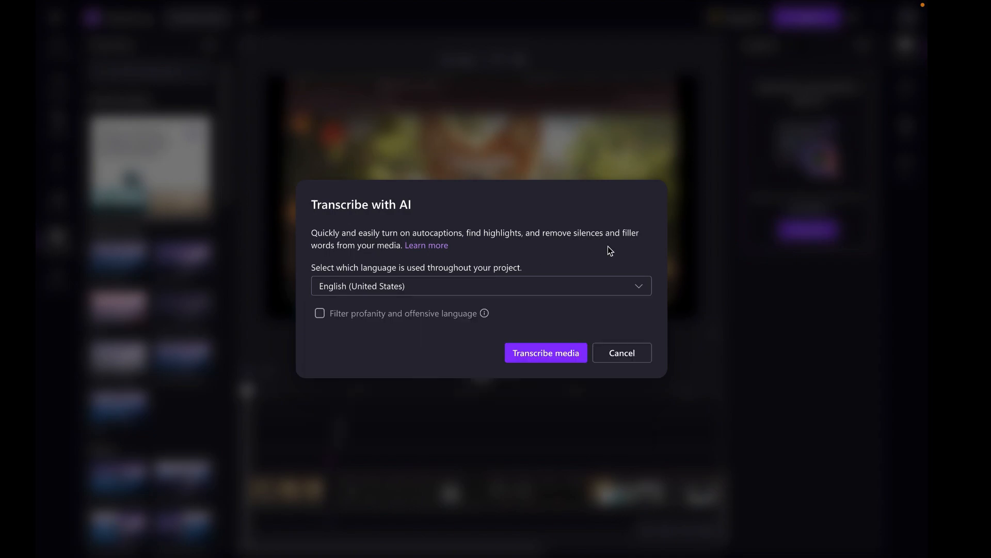
{"action": "left_click", "coordinate": [619, 356]}
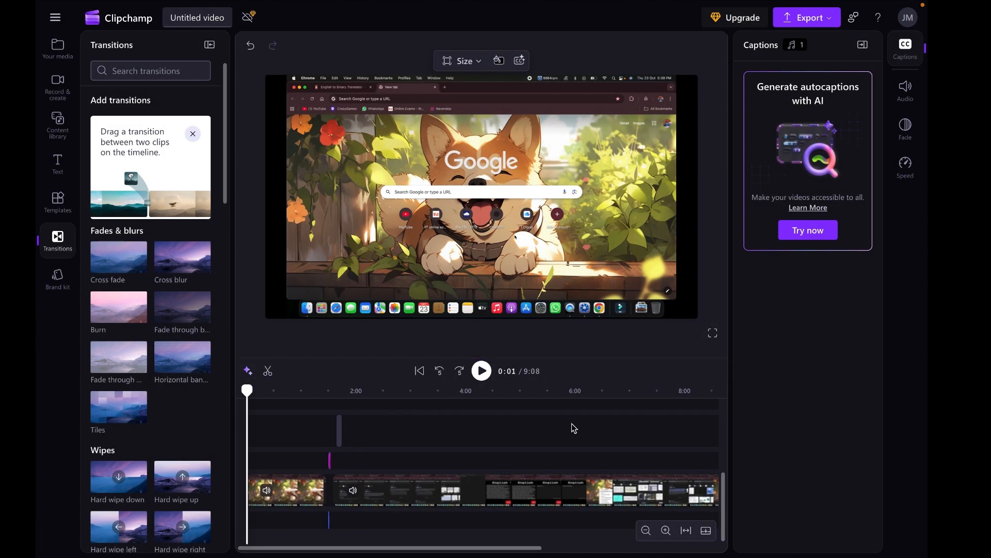
{"action": "scroll", "coordinate": [188, 289], "scroll_direction": "down", "scroll_amount": 10}
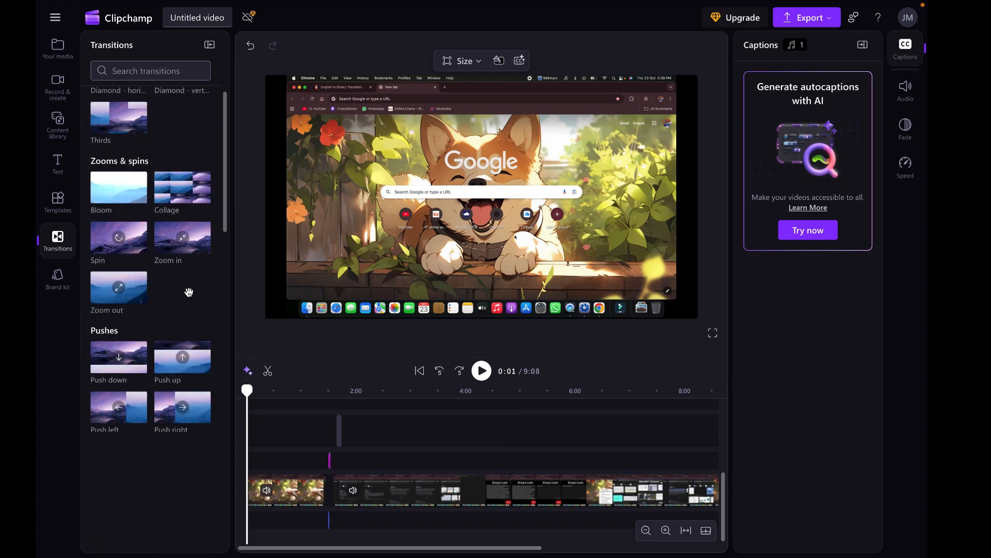
{"action": "scroll", "coordinate": [188, 289], "scroll_direction": "up", "scroll_amount": 10}
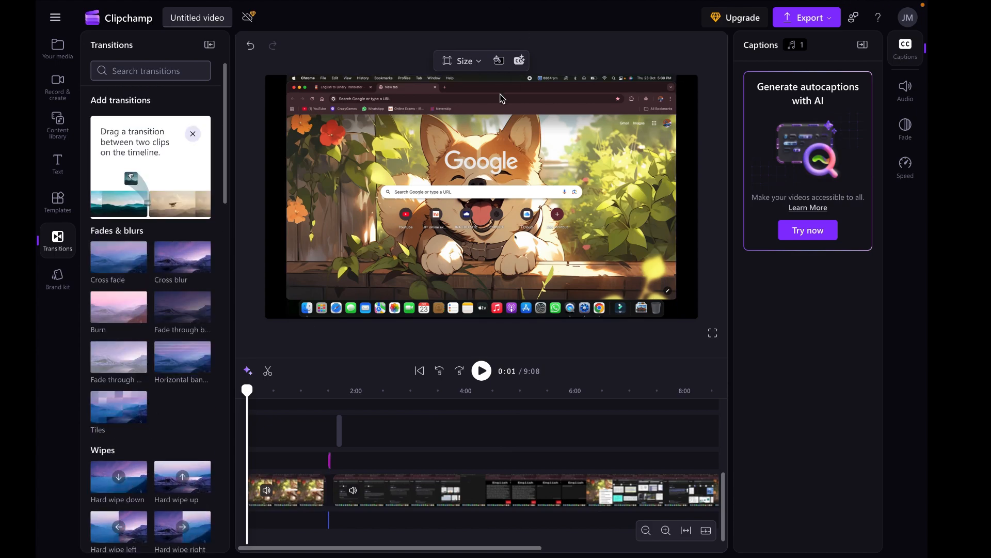
- Enlarge the first screen recording clip slightly within the video frame, and hide the caption settings
{"action": "left_click", "coordinate": [469, 156]}
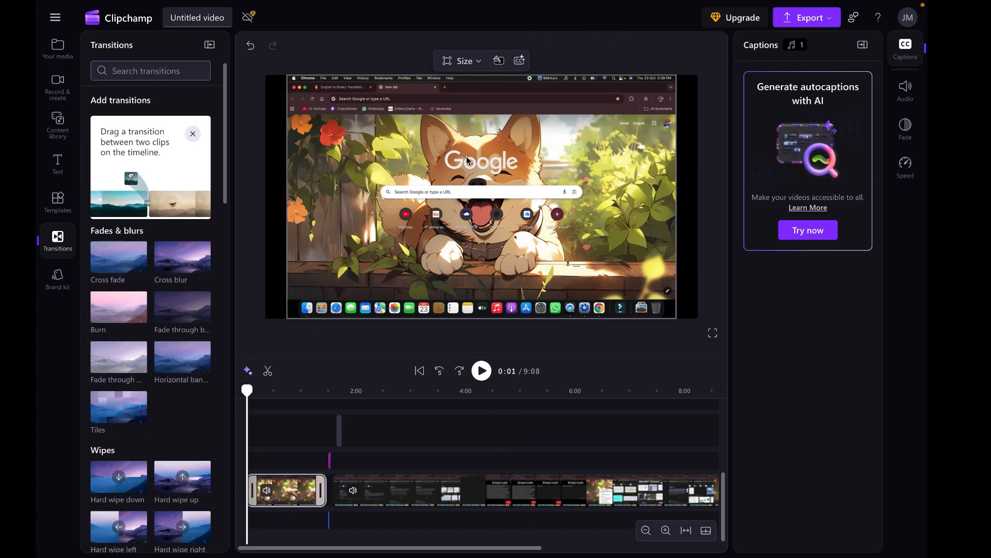
{"action": "left_click", "coordinate": [415, 213]}
{"action": "left_click_drag", "start_coordinate": [291, 316], "coordinate": [270, 315]}
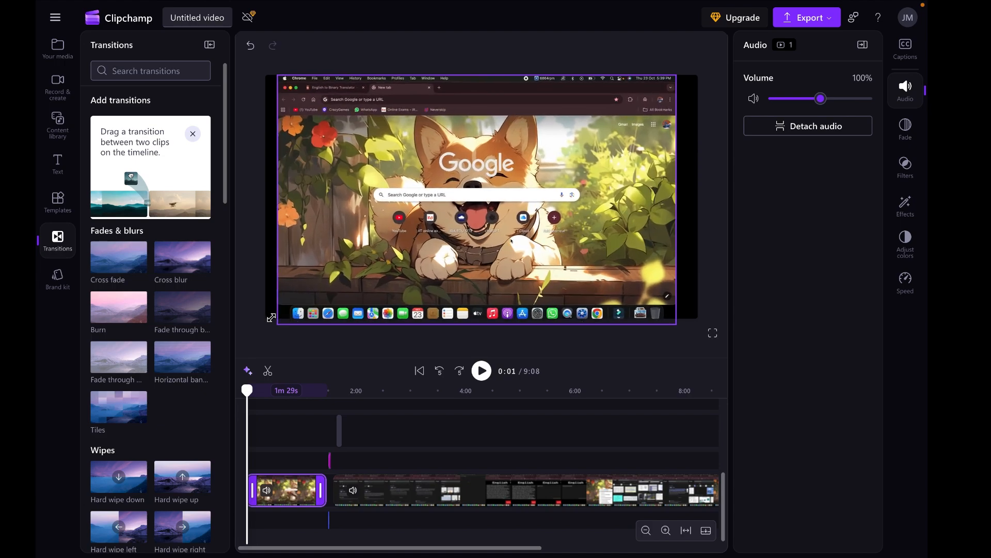
{"action": "left_click_drag", "start_coordinate": [275, 314], "coordinate": [394, 320]}
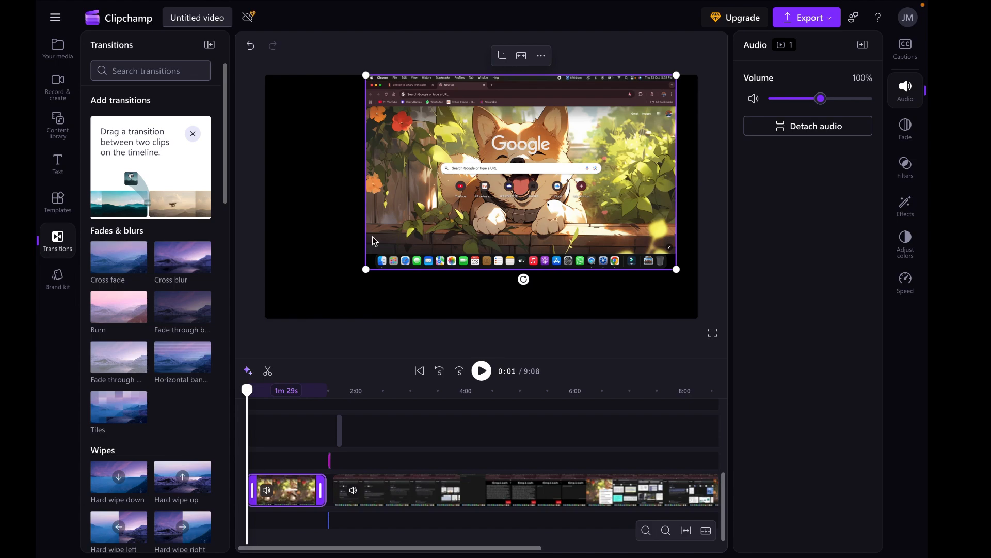
{"action": "left_click_drag", "start_coordinate": [366, 269], "coordinate": [268, 302]}
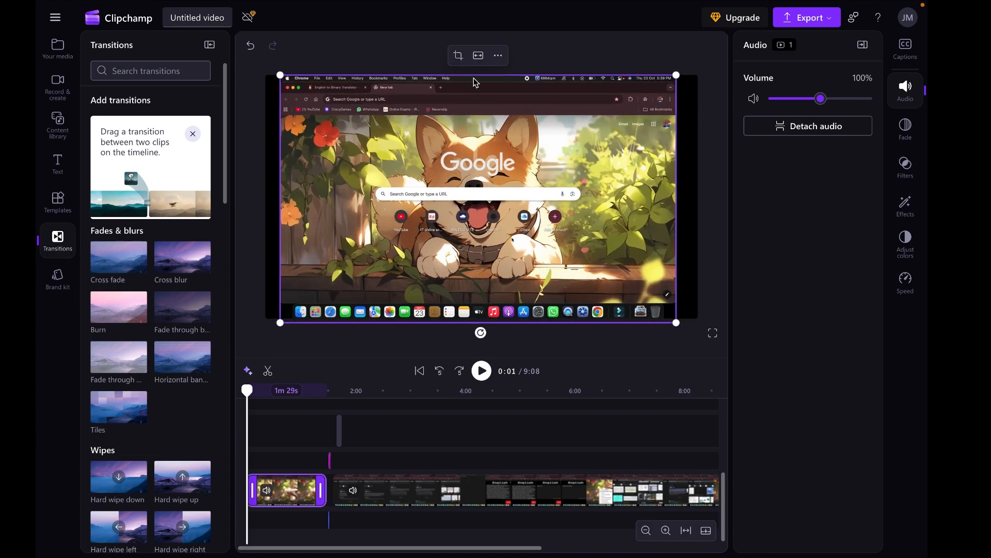
{"action": "left_click", "coordinate": [499, 56]}
{"action": "left_click", "coordinate": [561, 60]}
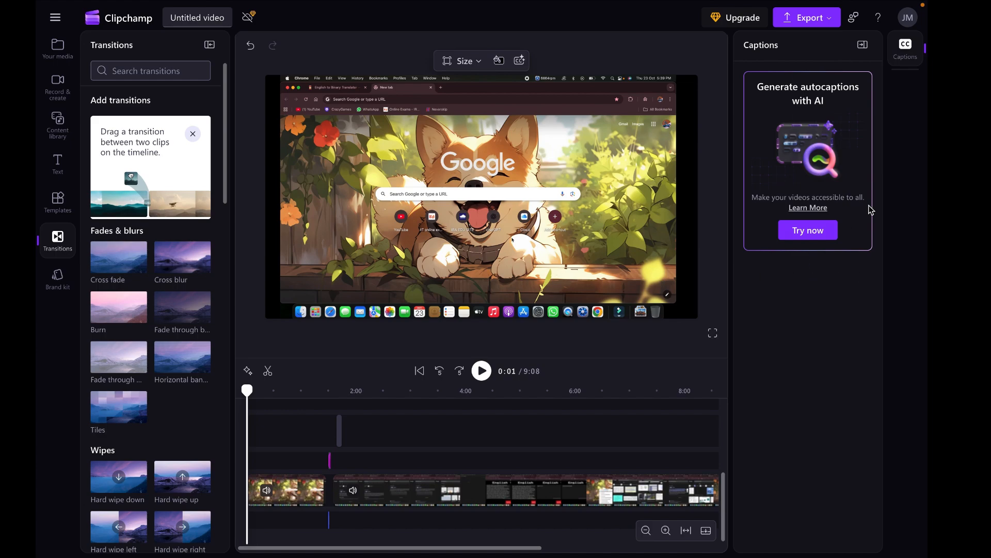
{"action": "left_click", "coordinate": [901, 49]}
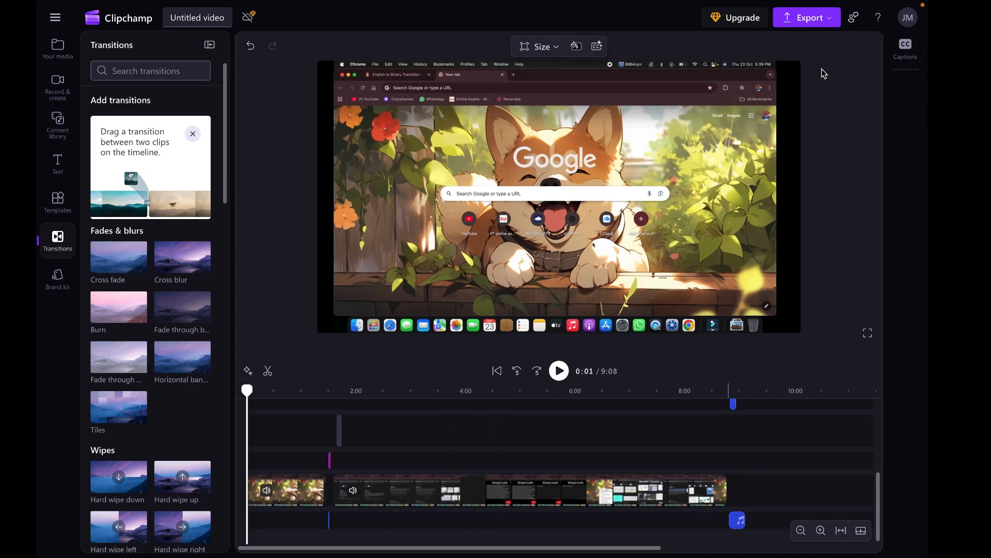
- Delete the empty gap before the short clip two tracks above the screen recordings, and return the playhead to the timeline start
{"action": "left_click", "coordinate": [833, 18]}
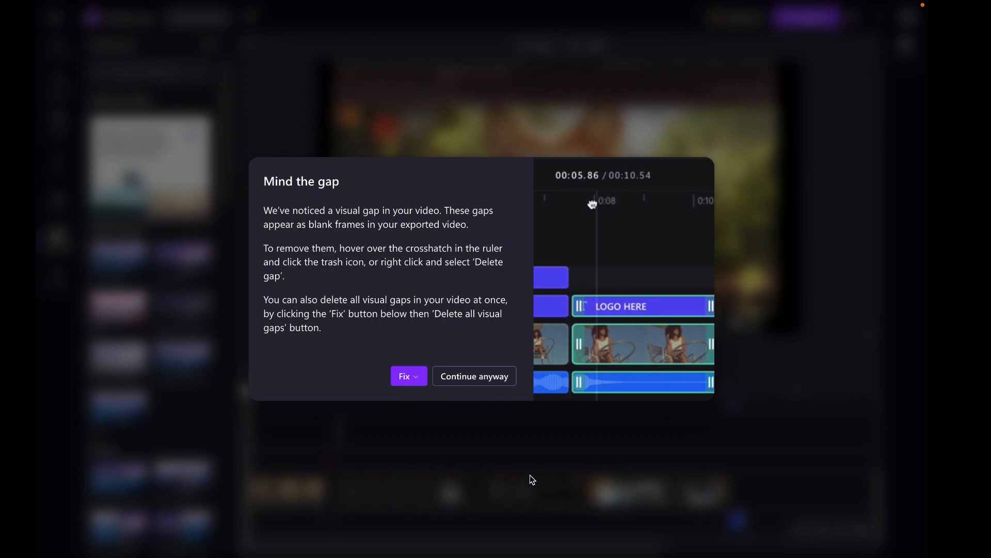
{"action": "left_click", "coordinate": [604, 428]}
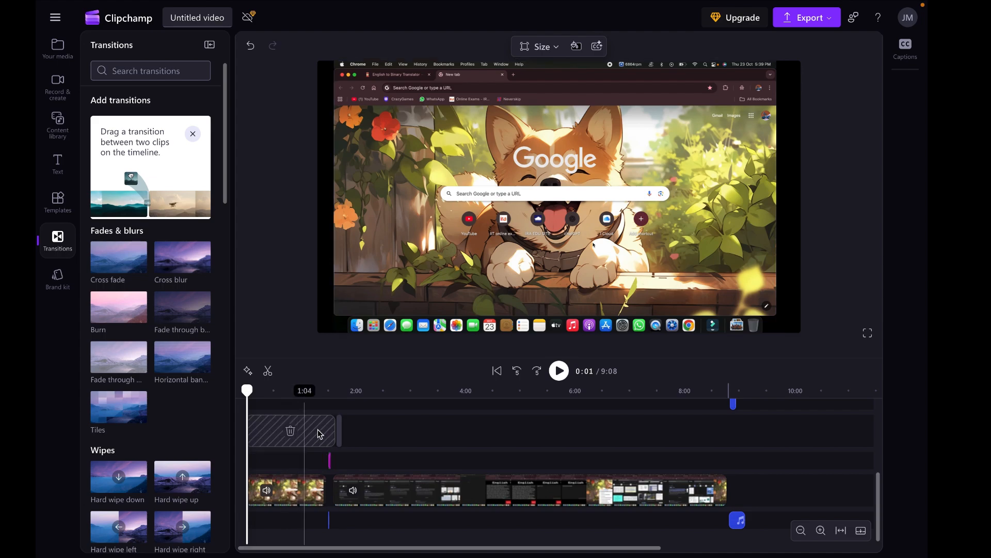
{"action": "mouse_move", "coordinate": [305, 427]}
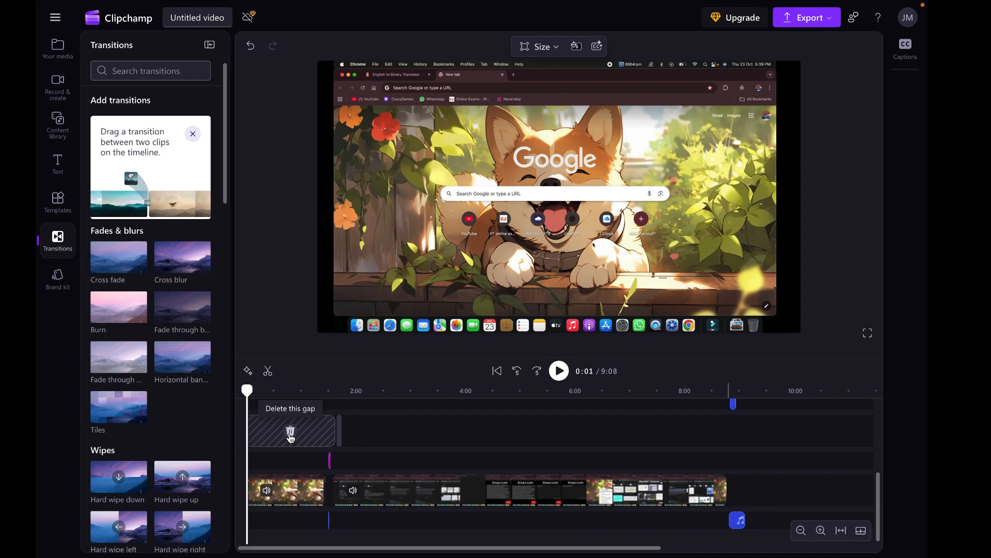
{"action": "left_click", "coordinate": [290, 433]}
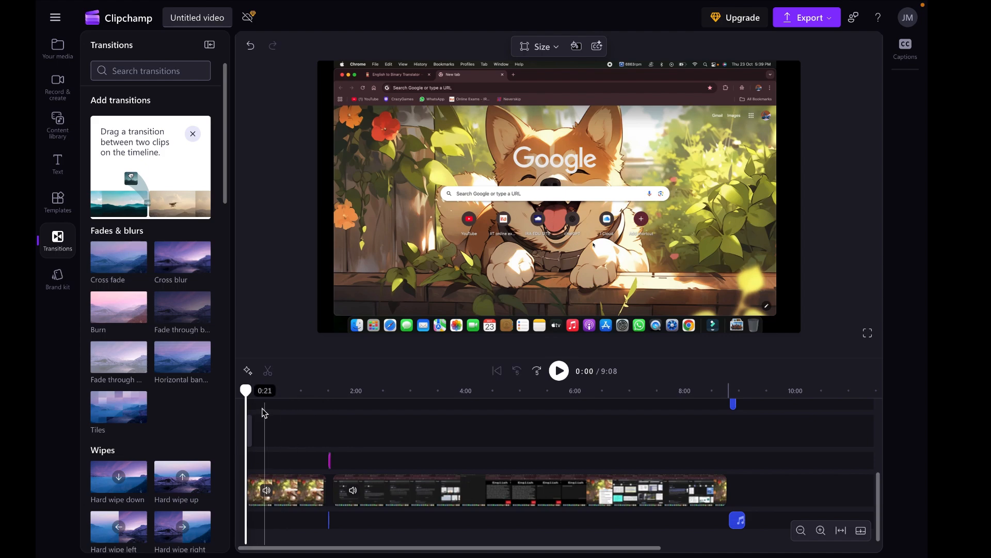
{"action": "left_click_drag", "start_coordinate": [251, 394], "coordinate": [236, 400]}
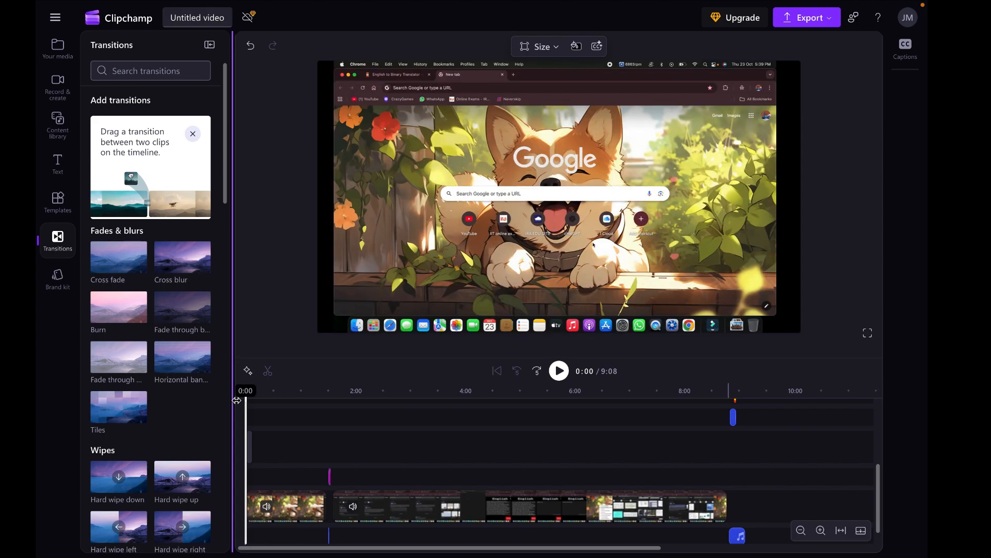
{"action": "left_click", "coordinate": [820, 17]}
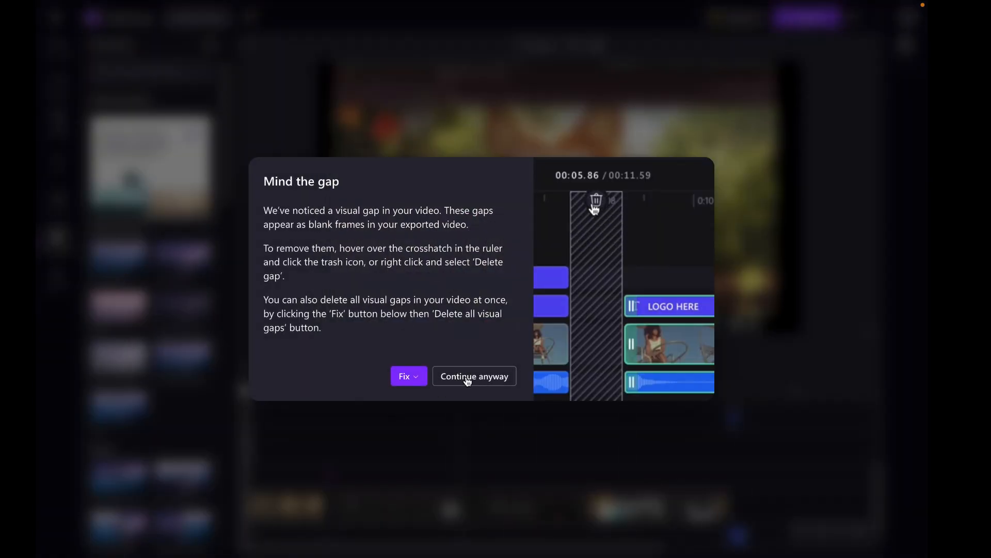
{"action": "left_click", "coordinate": [437, 441]}
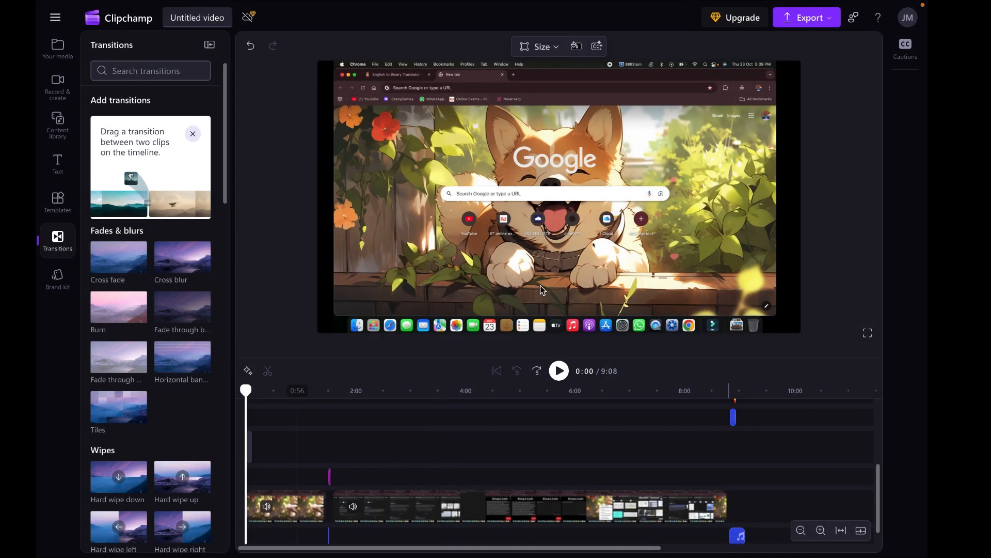
{"action": "left_click", "coordinate": [288, 164]}
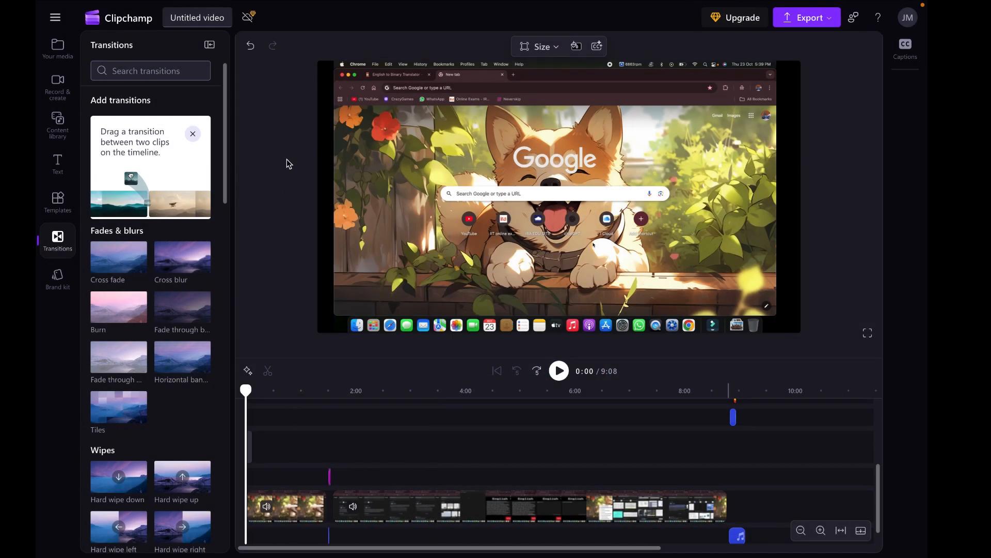
- Start a 1080p export of the video despite the visual gap, and cancel the running export to return to editing
{"action": "left_click", "coordinate": [801, 19]}
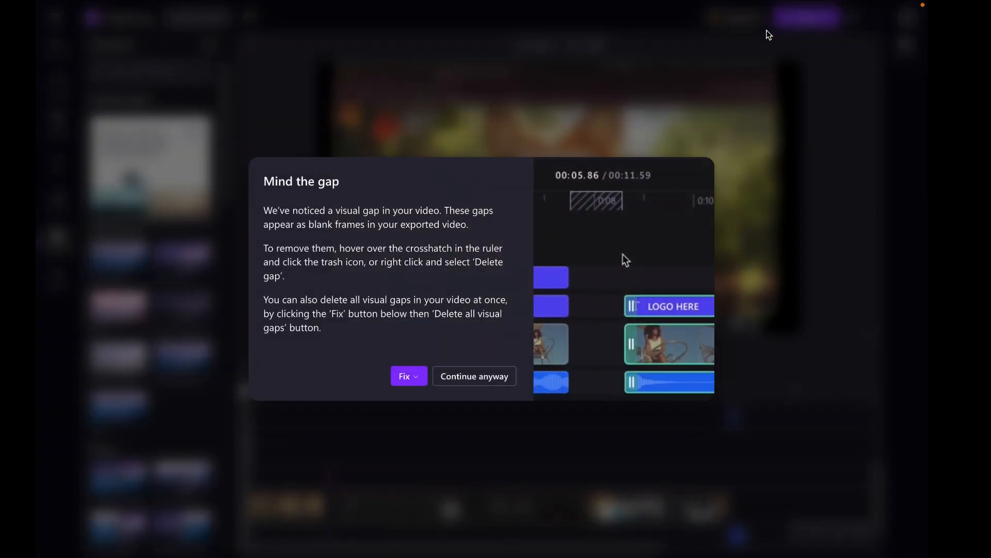
{"action": "left_click", "coordinate": [465, 380]}
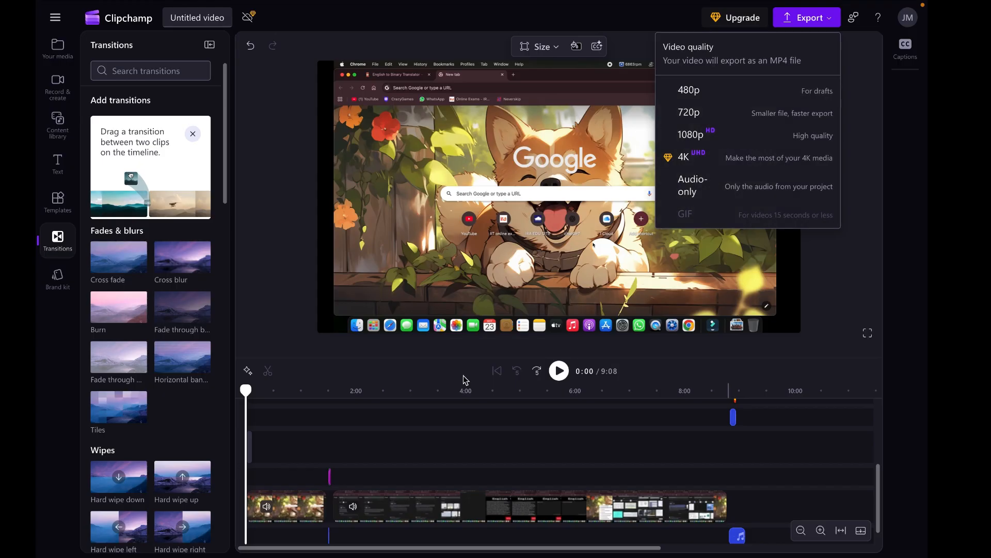
{"action": "left_click", "coordinate": [728, 133]}
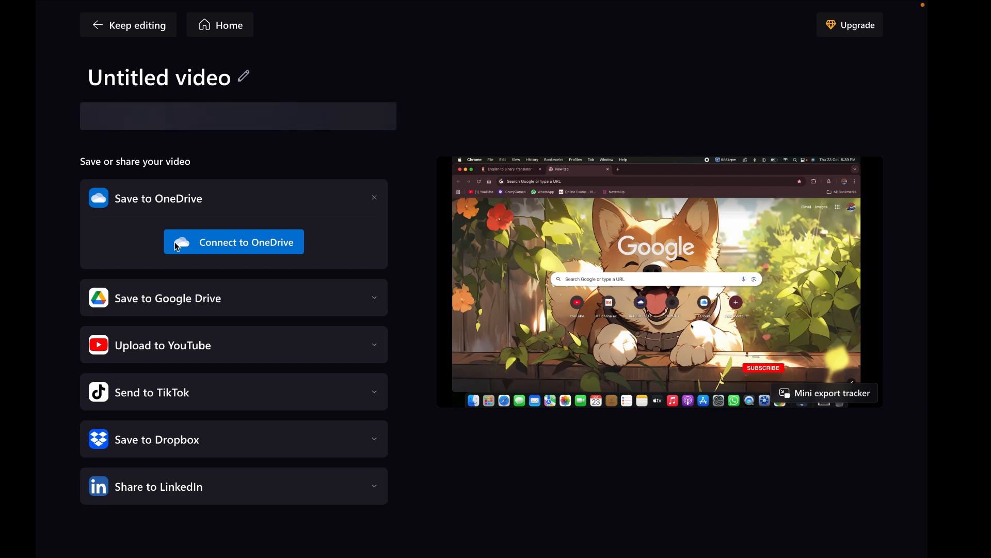
{"action": "left_click", "coordinate": [103, 26]}
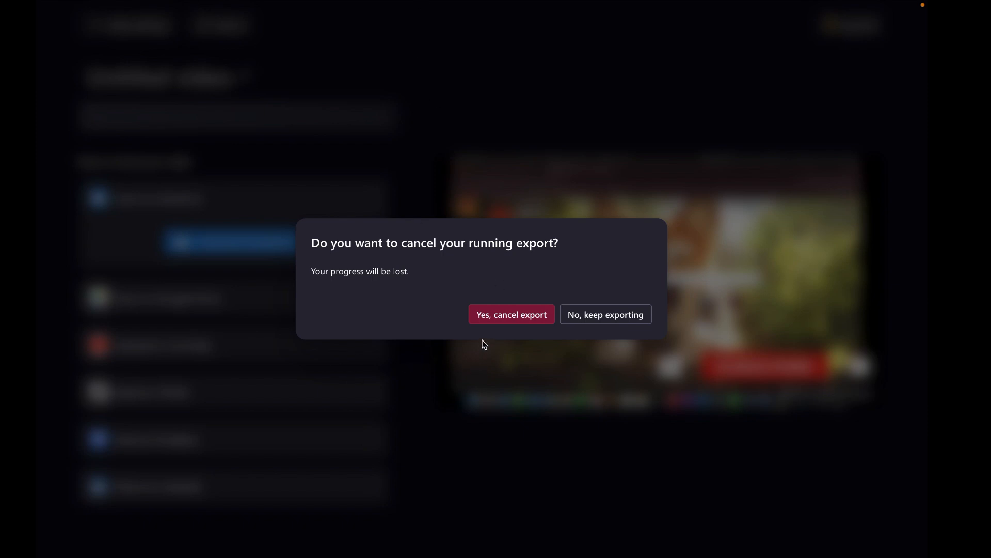
{"action": "left_click", "coordinate": [490, 317]}
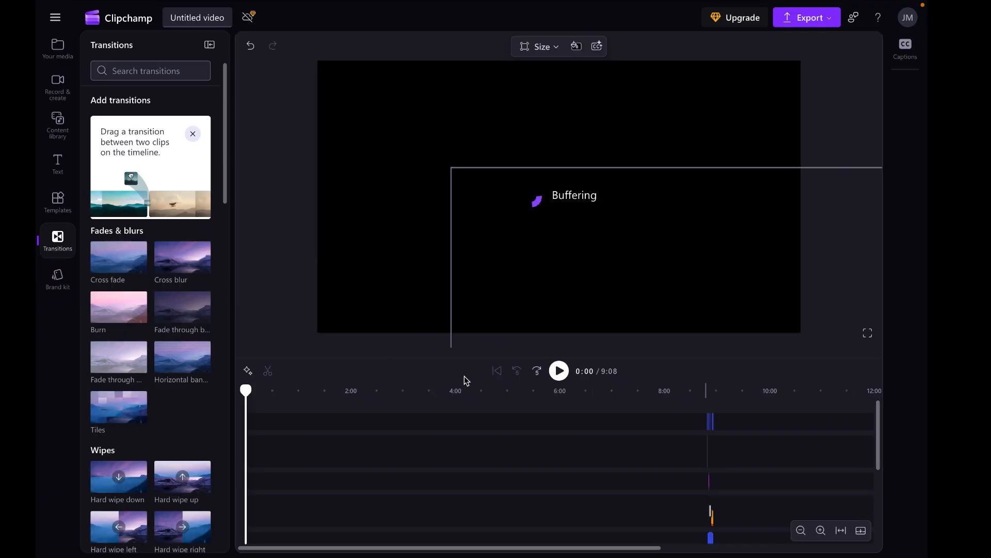